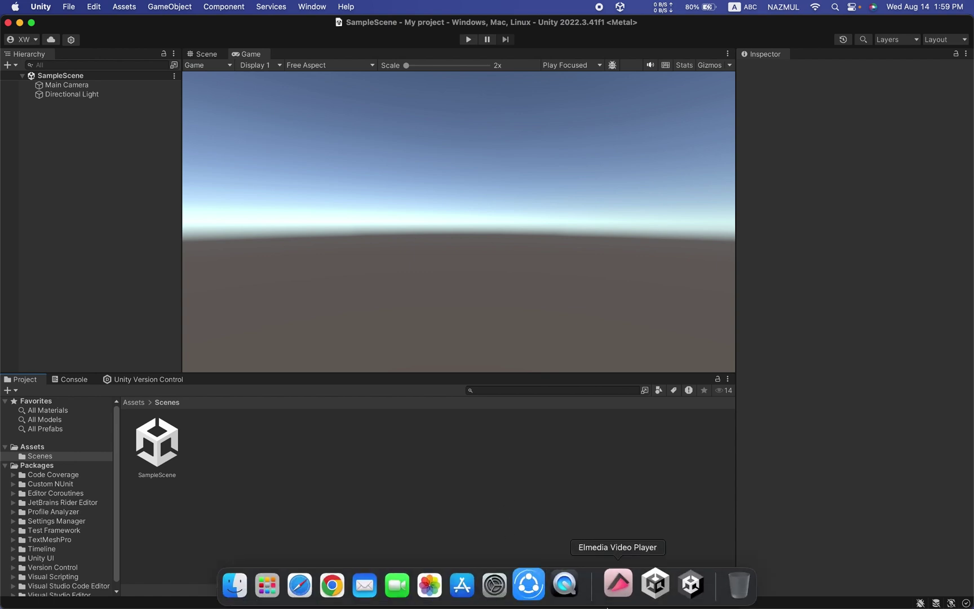
- Bring the Unity Hub Projects window forward over the open Unity editor
click(634, 567)
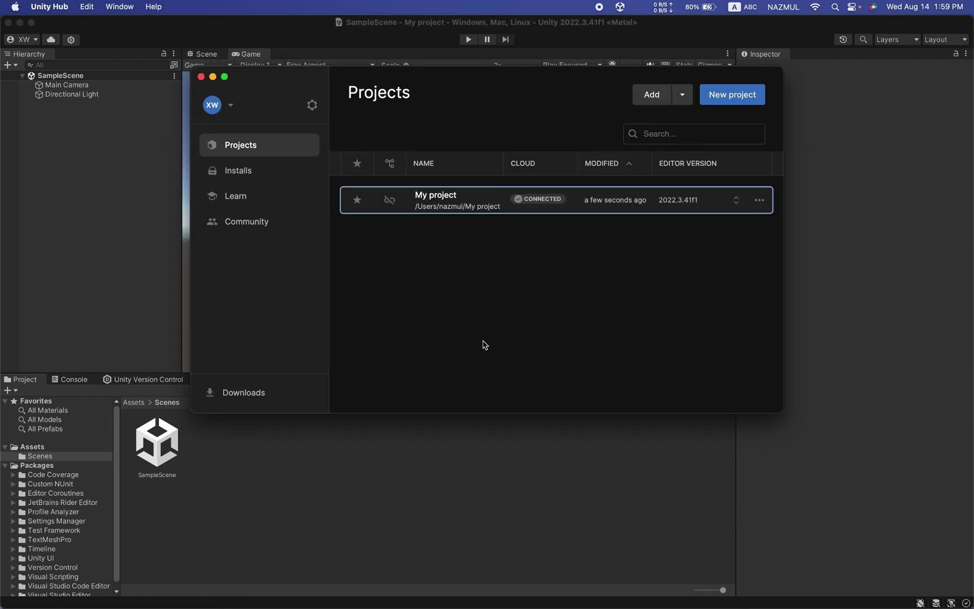
- Start a new project in Unity Hub, then cancel it
click(727, 102)
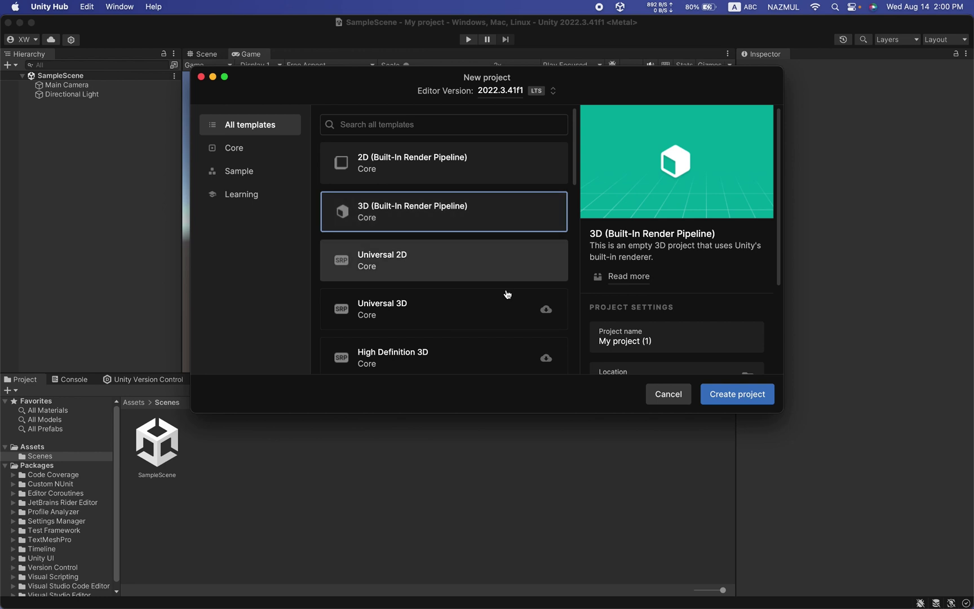
click(684, 349)
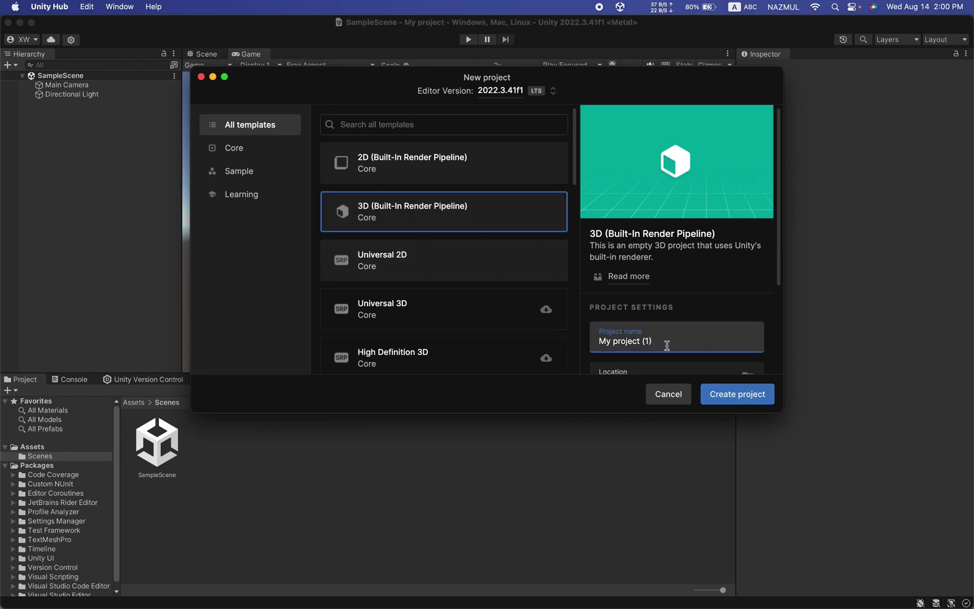
click(669, 396)
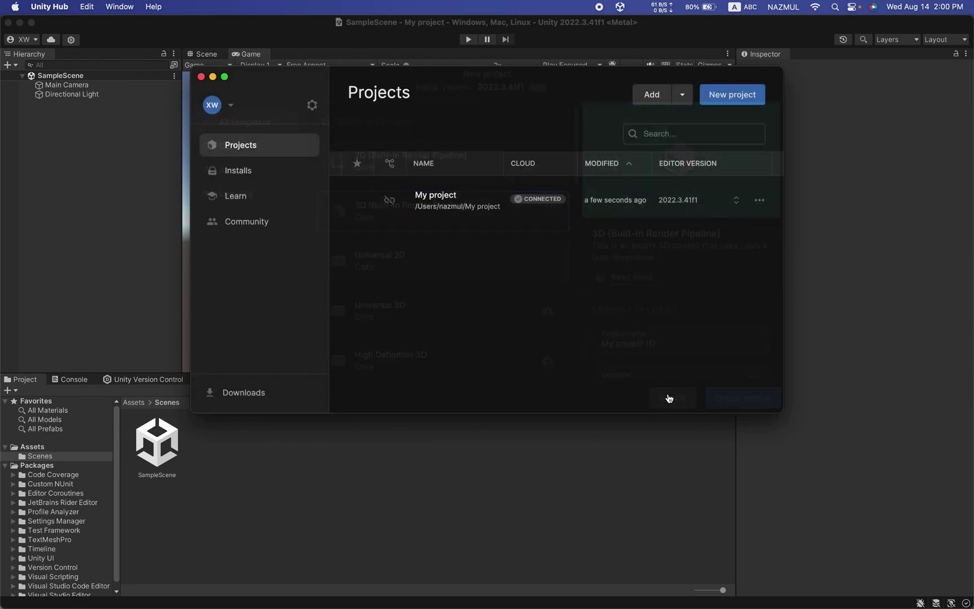
- Open My project, dismiss the already-open notice, and close Unity Hub
click(461, 210)
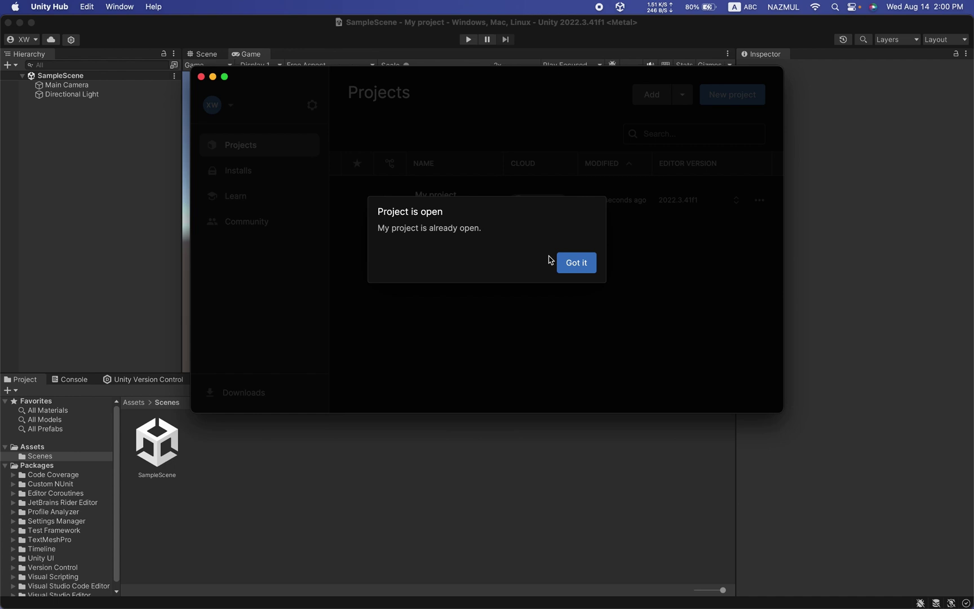
click(570, 270)
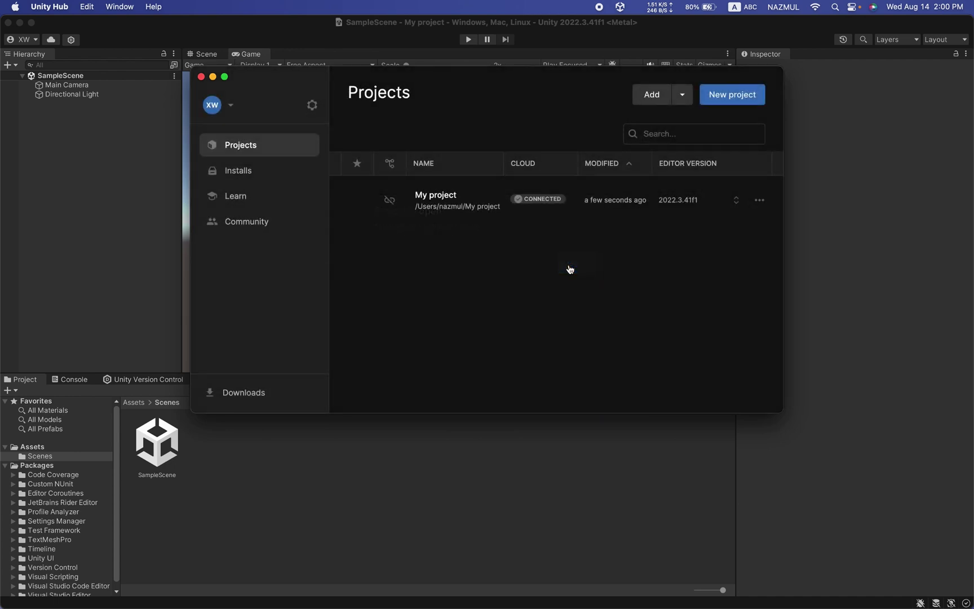
click(212, 77)
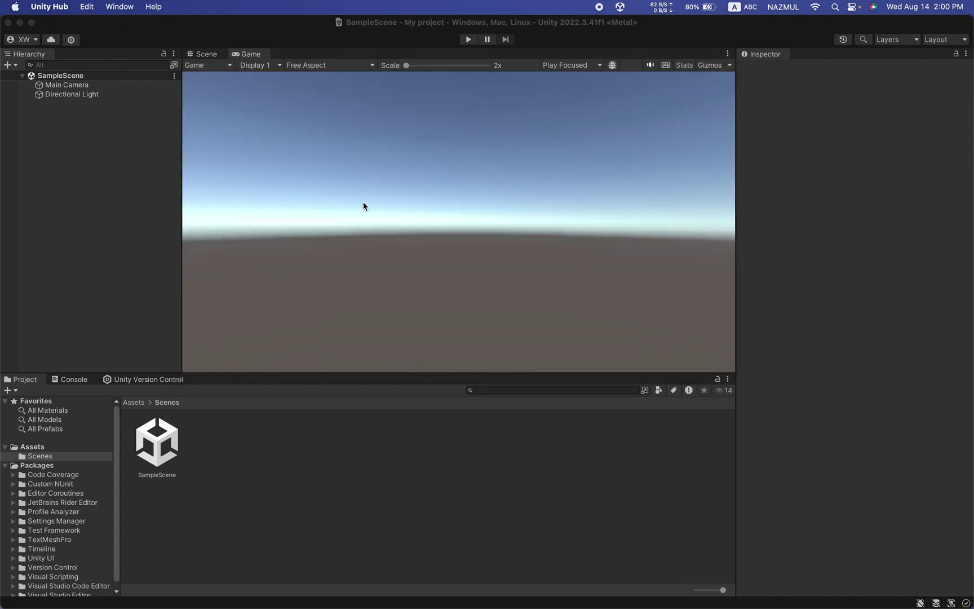
- Select SampleScene in the Scenes folder, return to the Assets root, and switch to Chrome
click(136, 403)
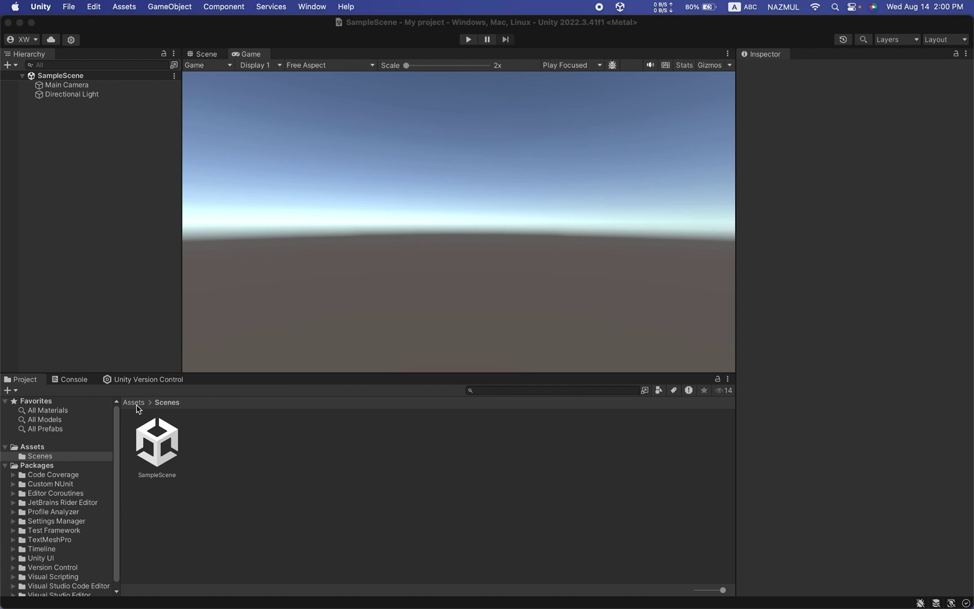
double_click(158, 437)
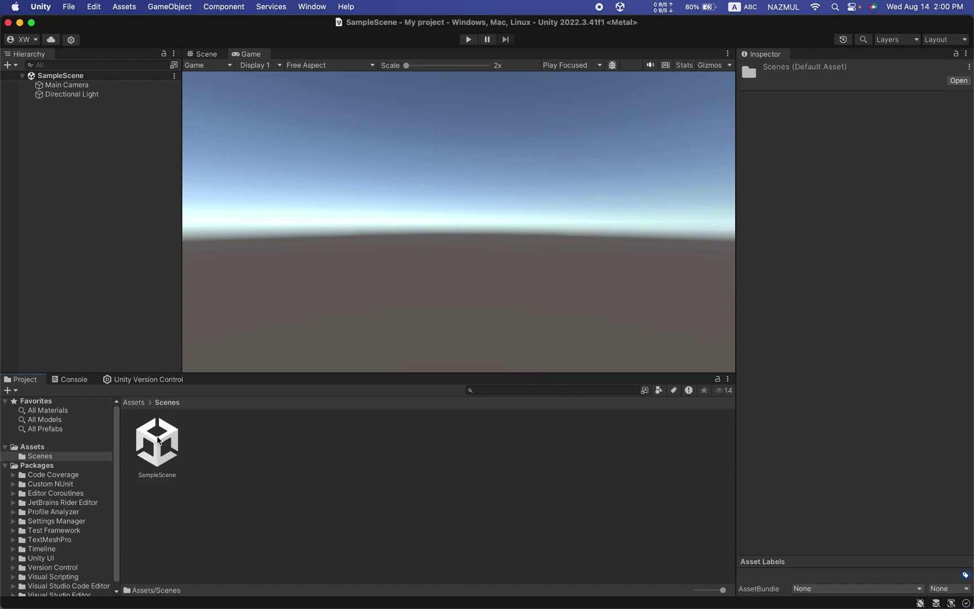
click(159, 441)
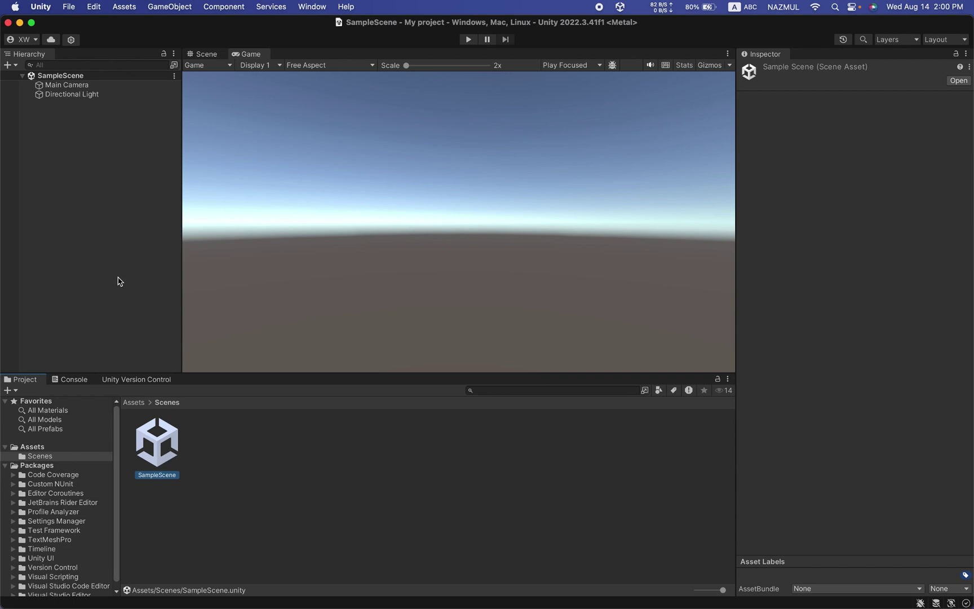
click(133, 403)
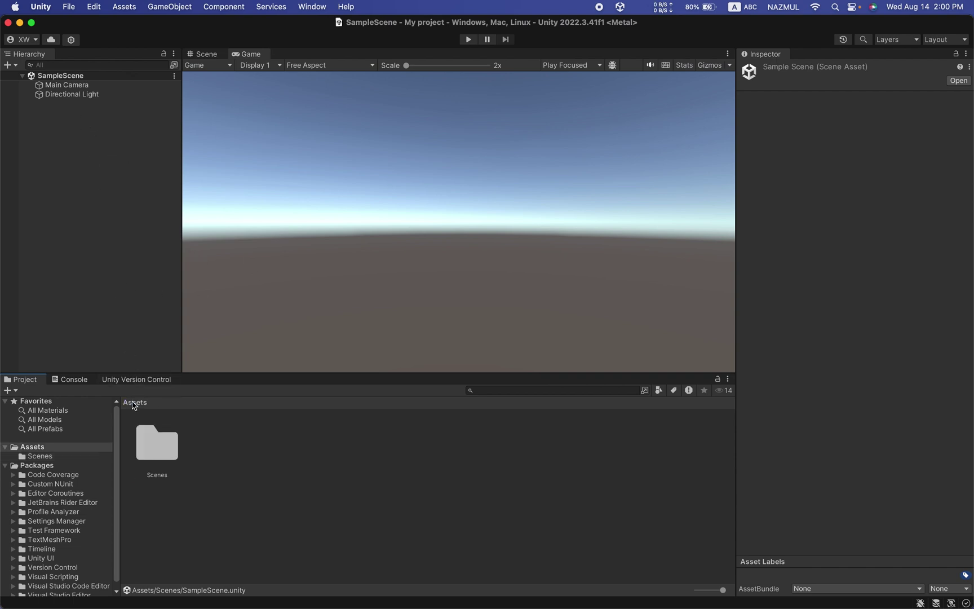
click(330, 605)
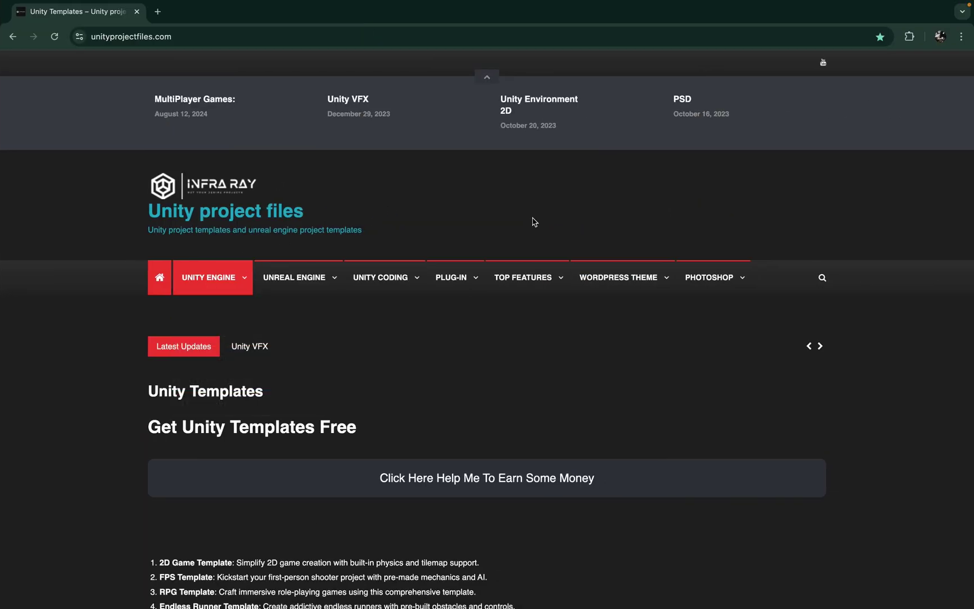
- Search the site for 'mini militia', open the MultiPlayer Games post, and scroll to Free Download
click(822, 279)
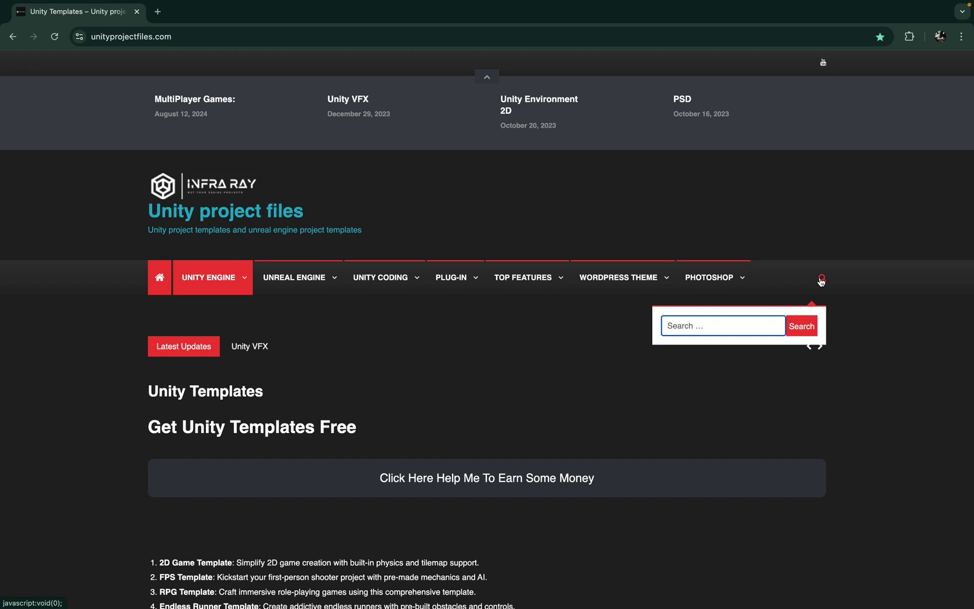
text(mini)
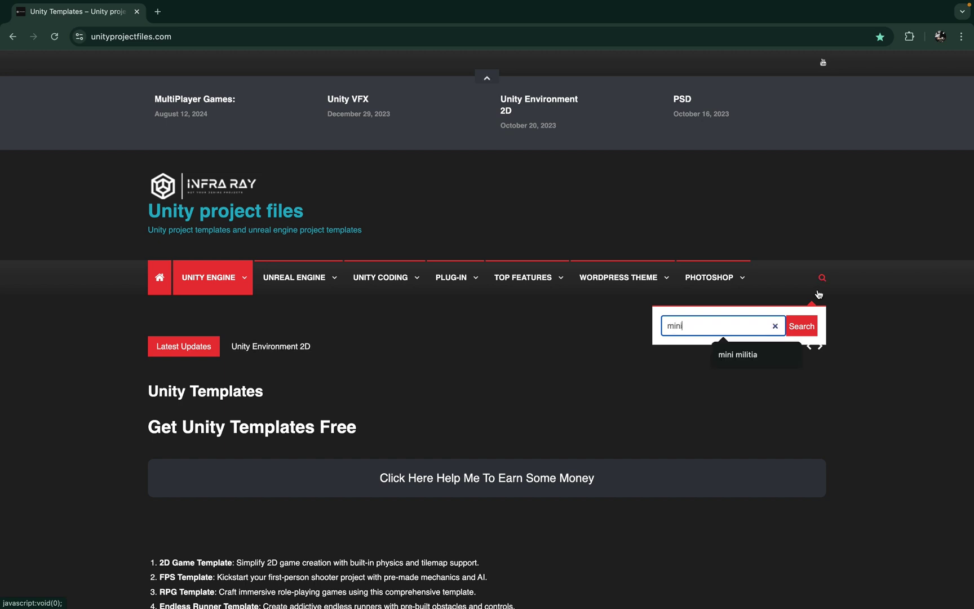
click(734, 356)
click(803, 333)
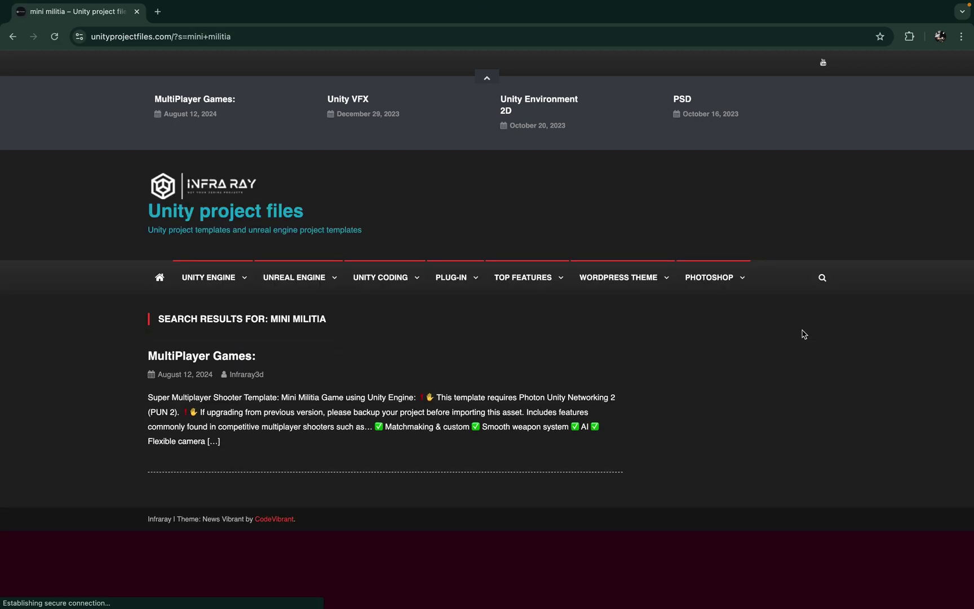
click(179, 363)
scroll(276, 498, down, 20)
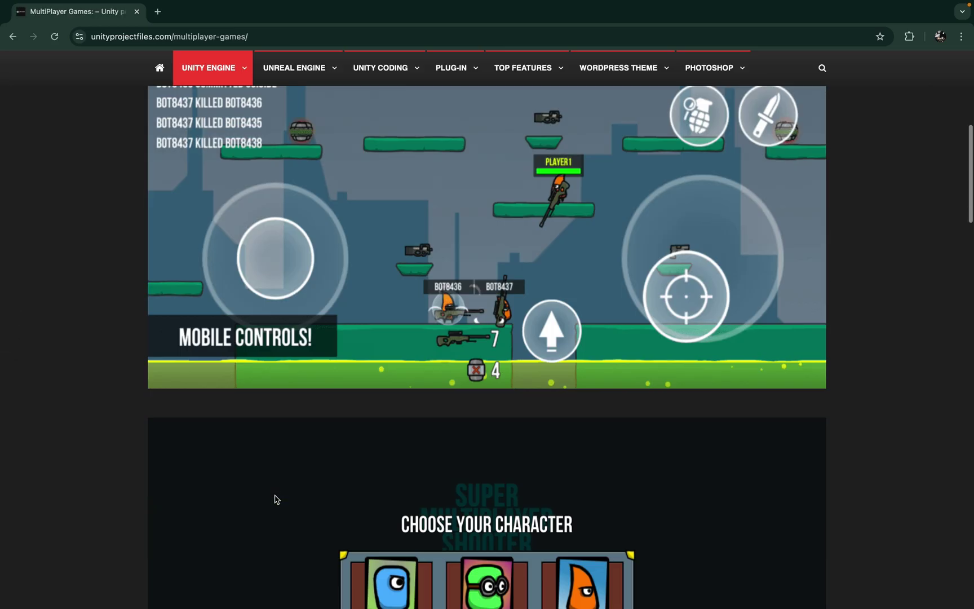
scroll(276, 498, down, 15)
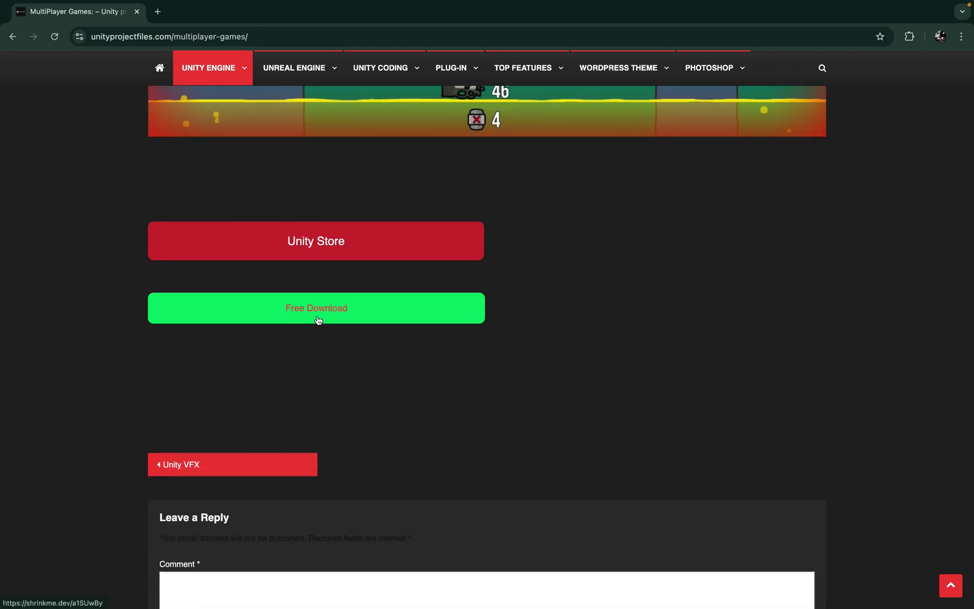
- Open Downloads in Finder and select the Super Multiplayer Shooter .unitypackage
mouse_move(360, 606)
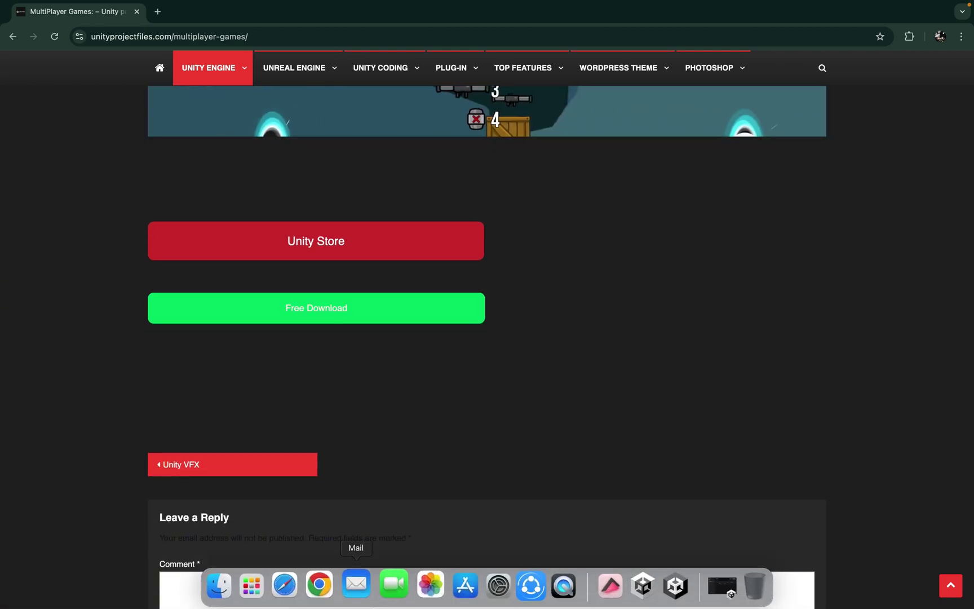
click(225, 586)
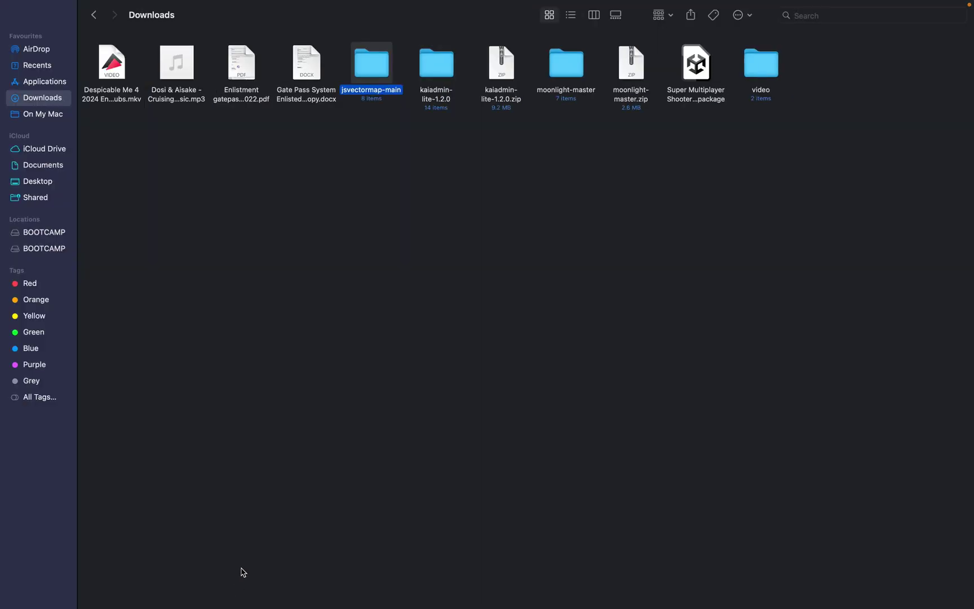
click(704, 65)
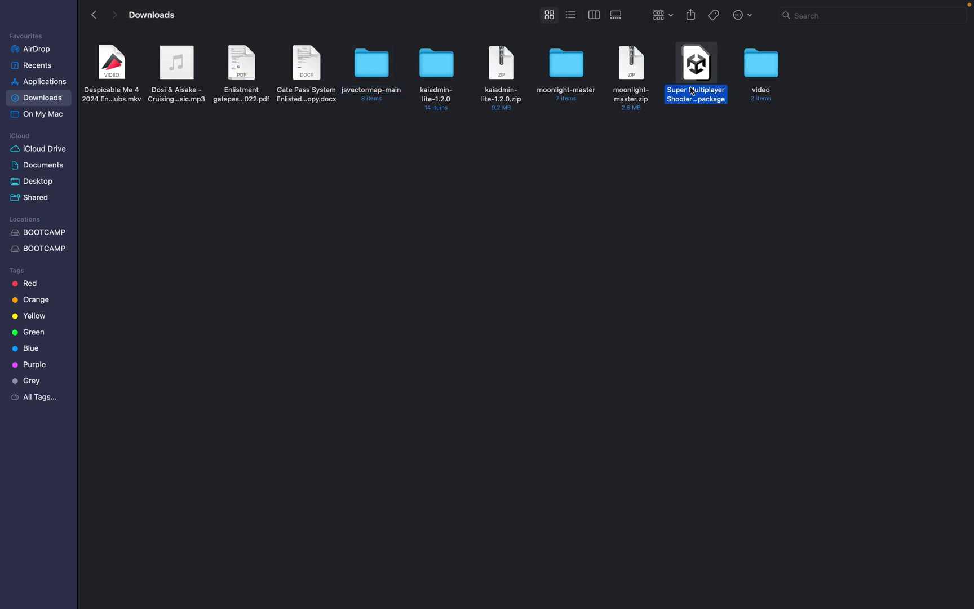
- Exit Finder full screen and drag the package into Unity's Project Assets panel
mouse_move(65, 3)
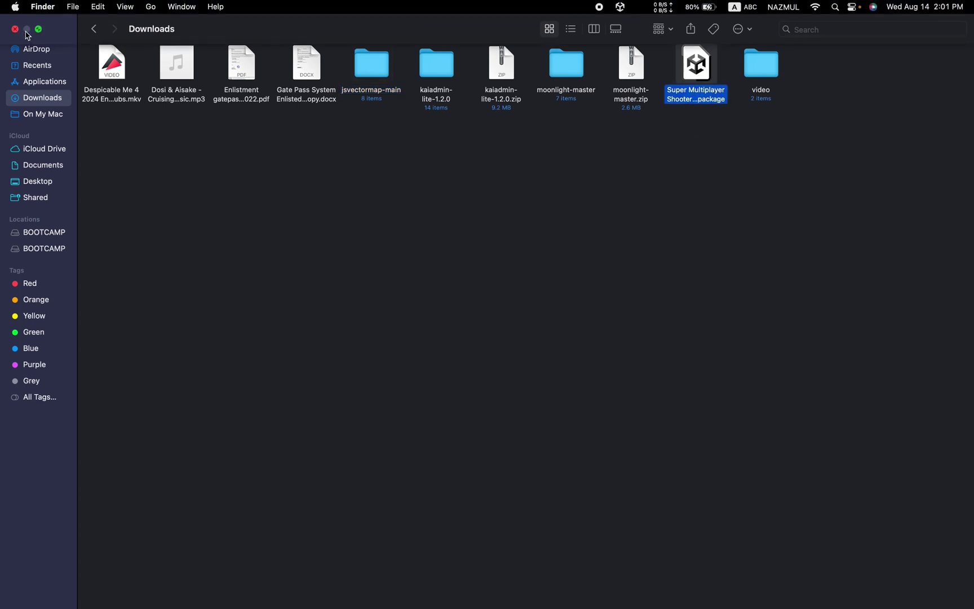
click(39, 28)
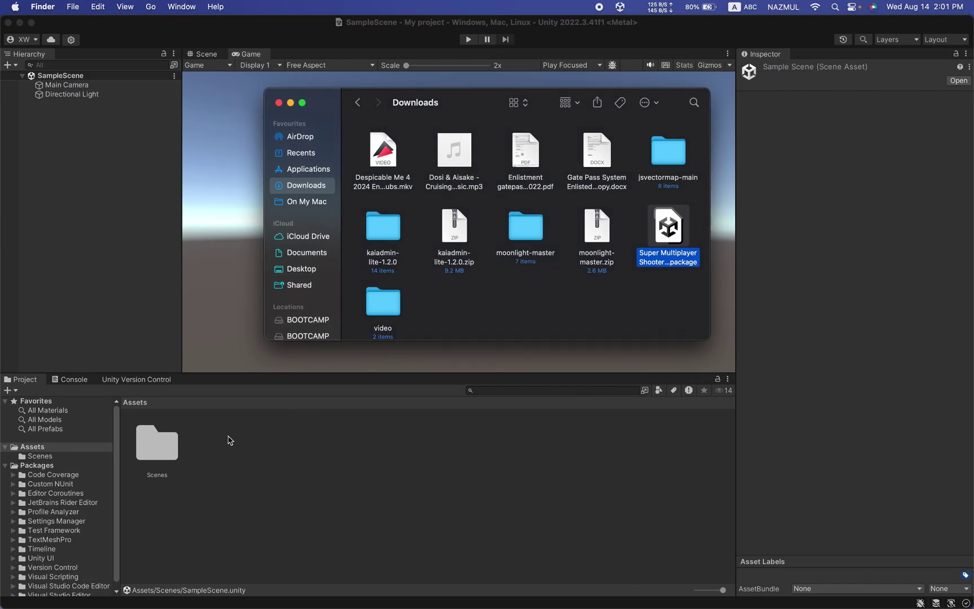
click(79, 7)
click(23, 157)
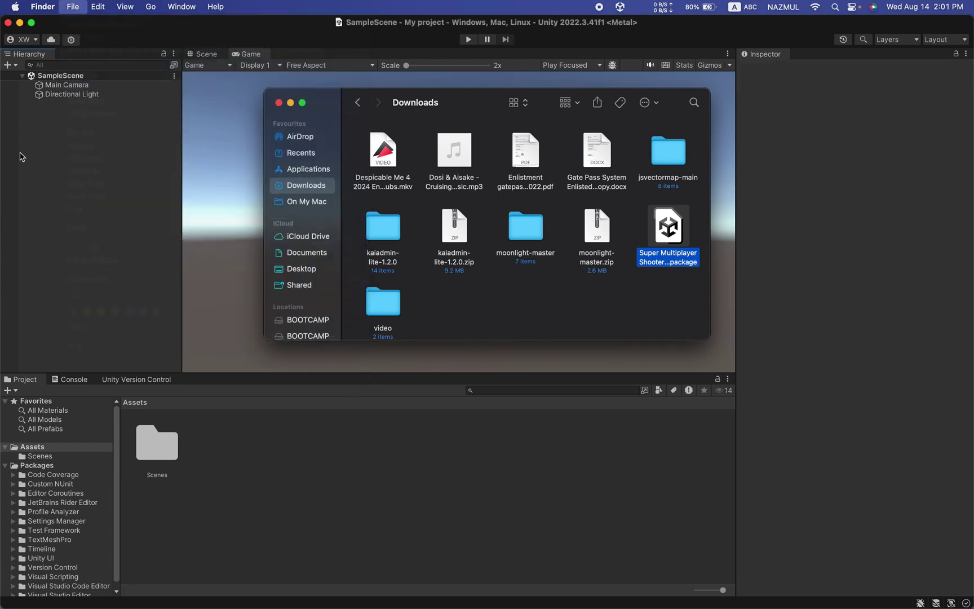
drag(664, 243, 334, 461)
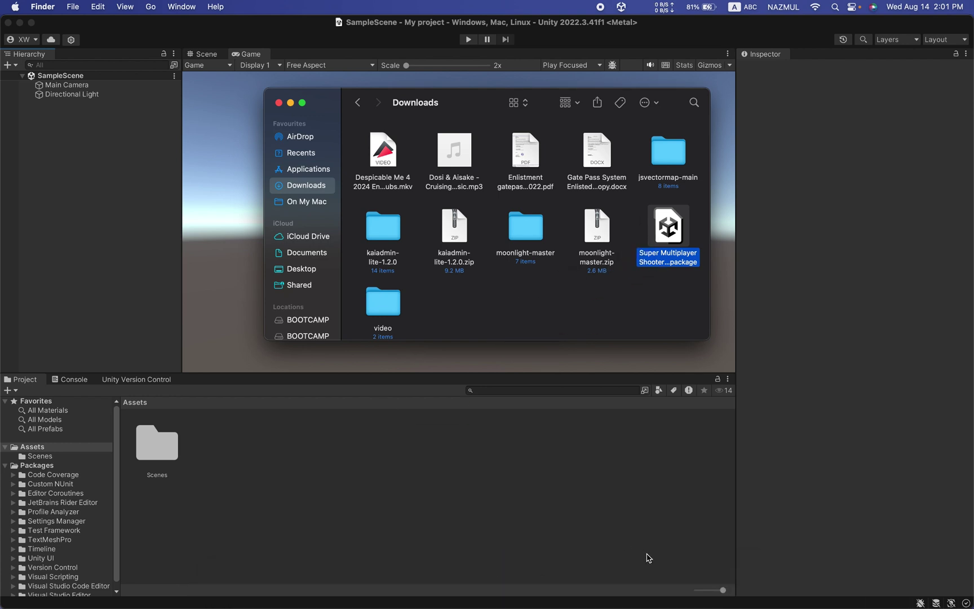
- Import the Super Multiplayer Shooter Template v1.4 package, accepting its settings overrides
key(super+o)
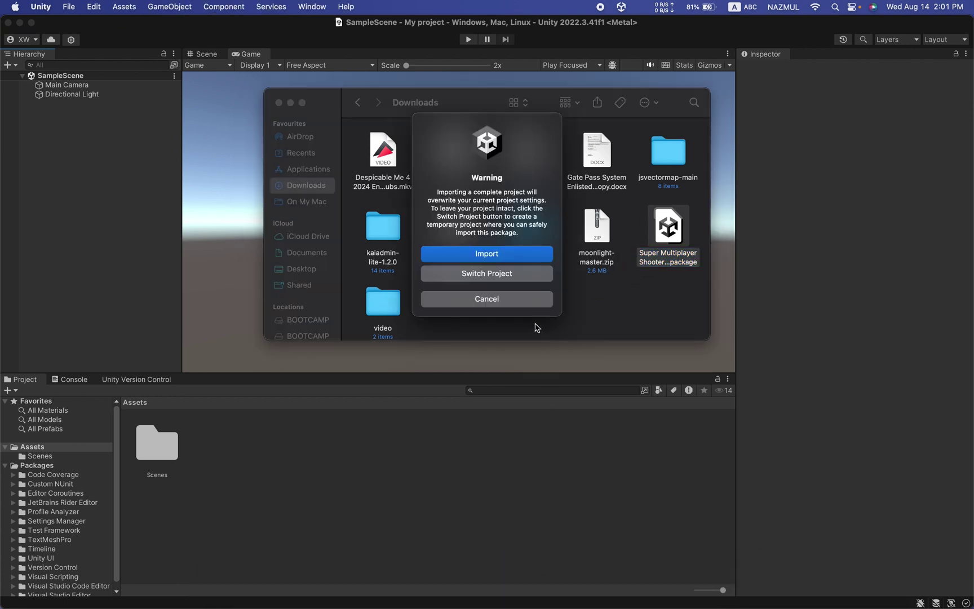
click(487, 253)
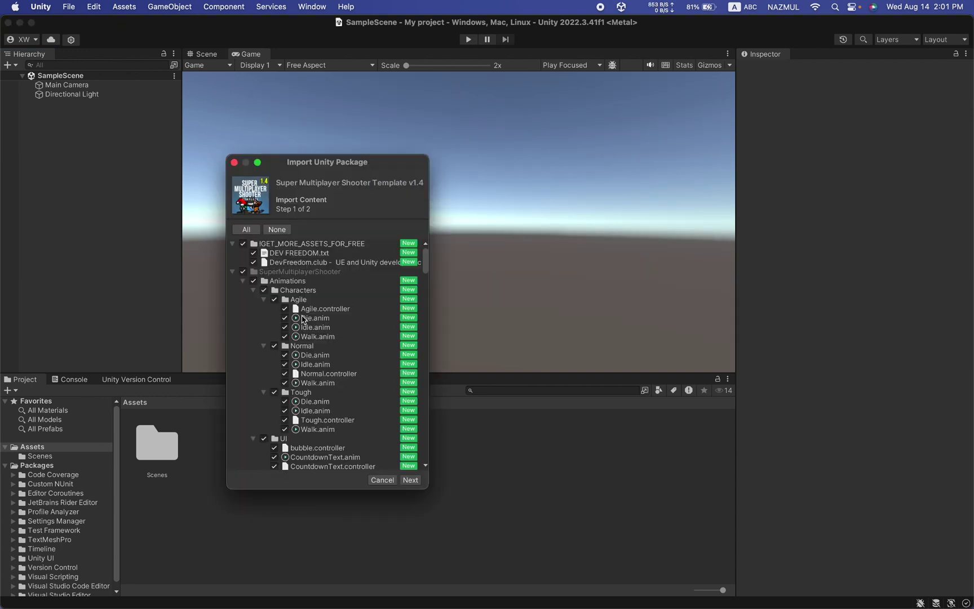
scroll(292, 325, down, 20)
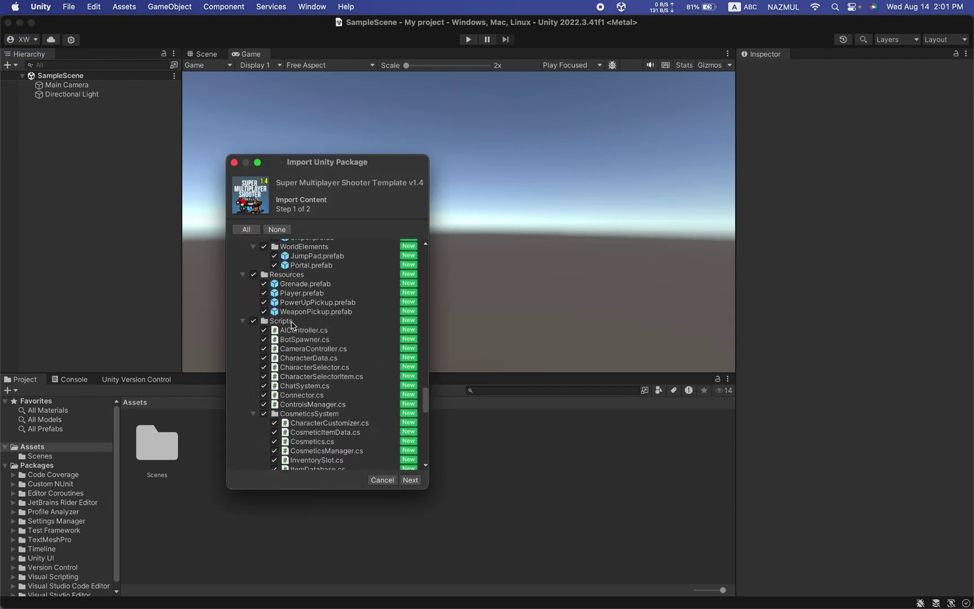
click(412, 481)
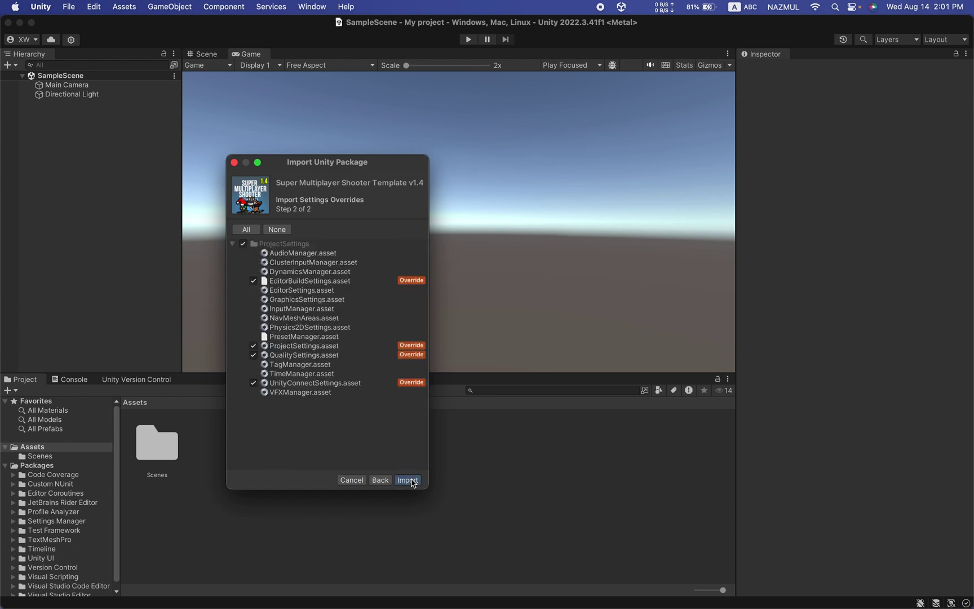
click(408, 480)
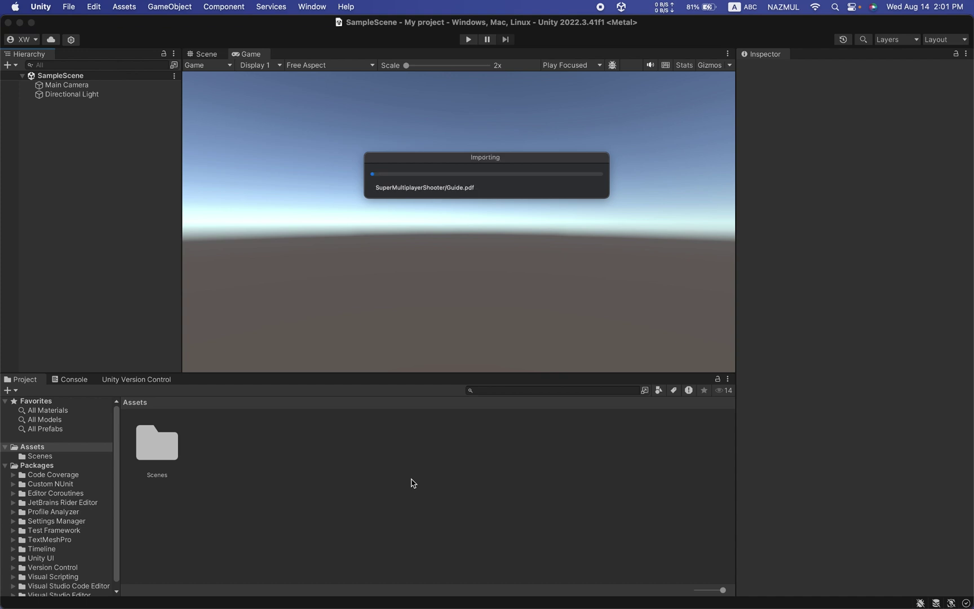
- Switch to Chrome and search Google for 'photon pun' in a new tab
mouse_move(428, 608)
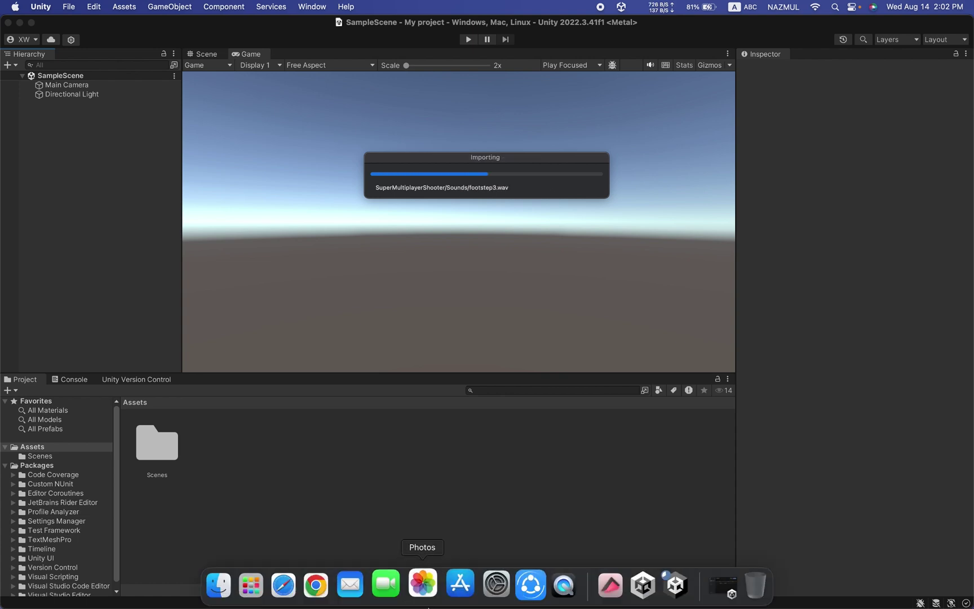
click(320, 586)
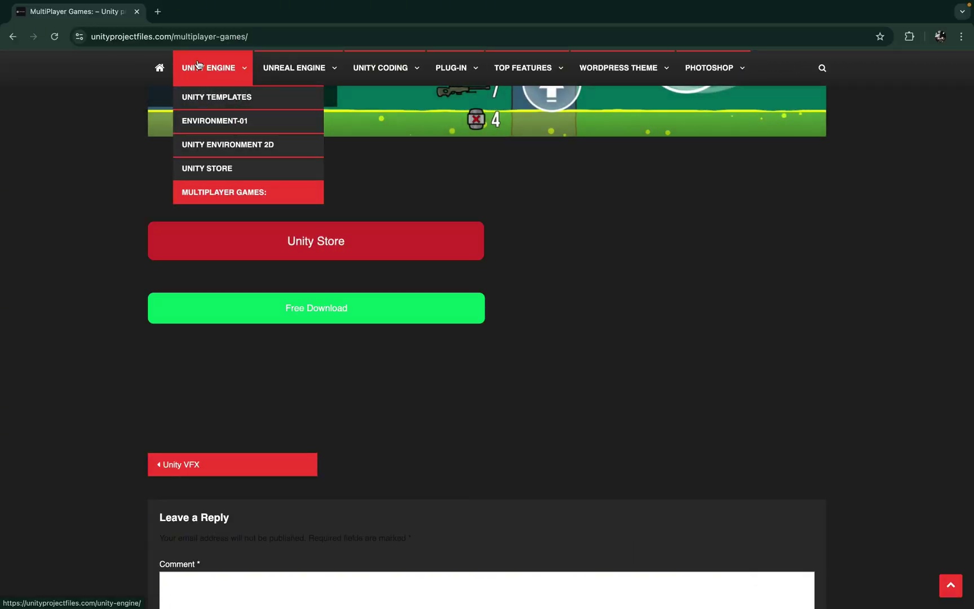
click(159, 17)
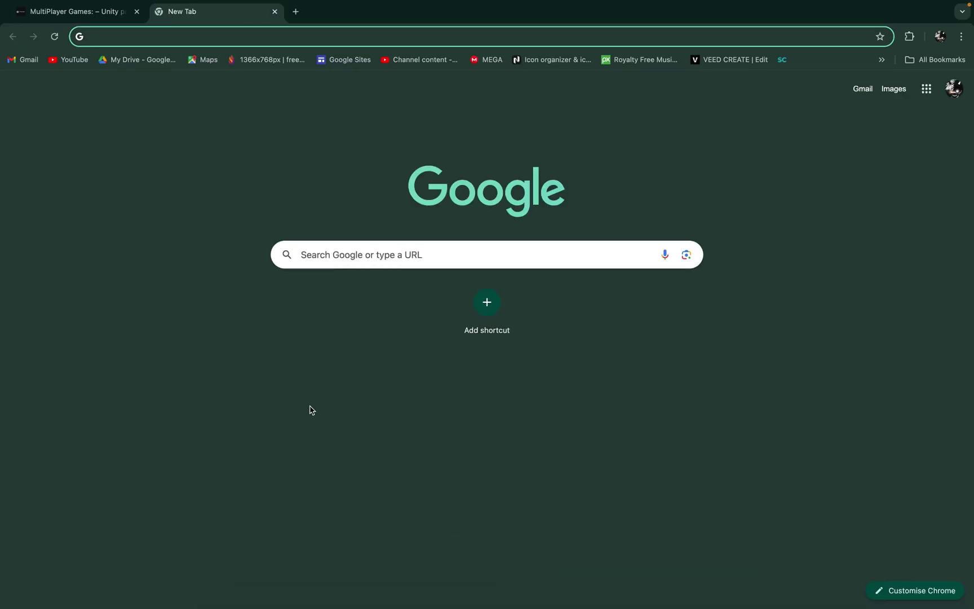
click(333, 259)
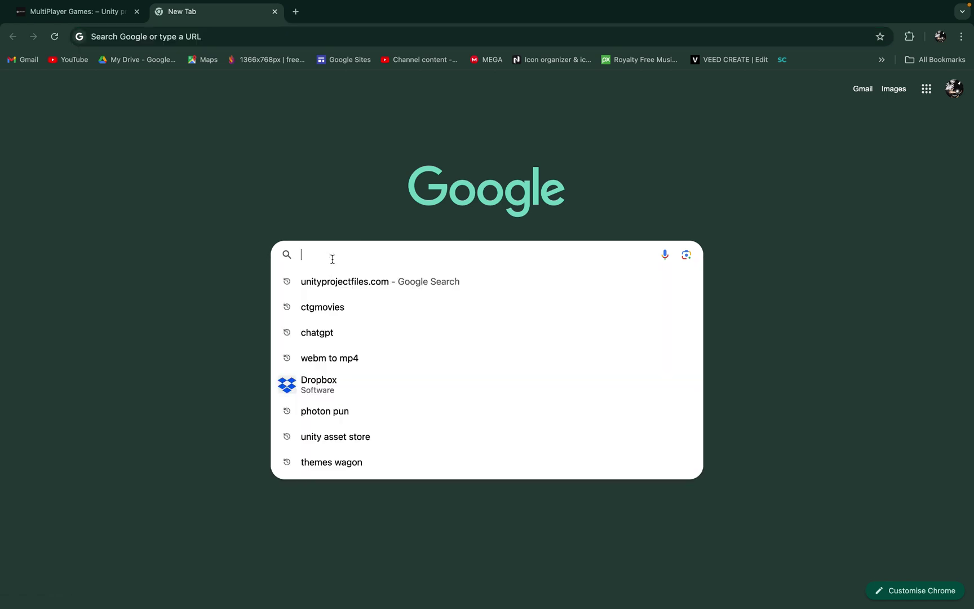
text(phot)
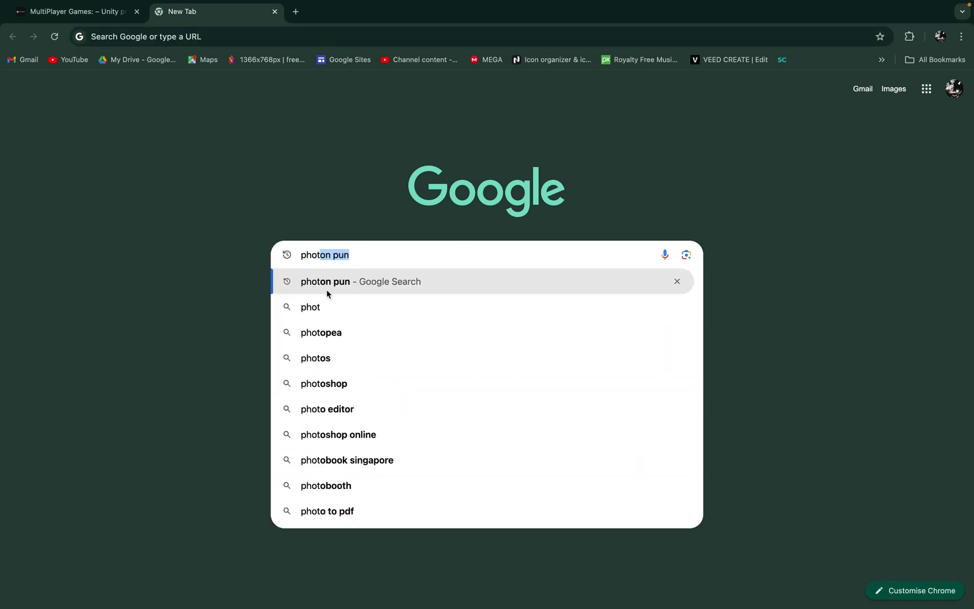
click(337, 277)
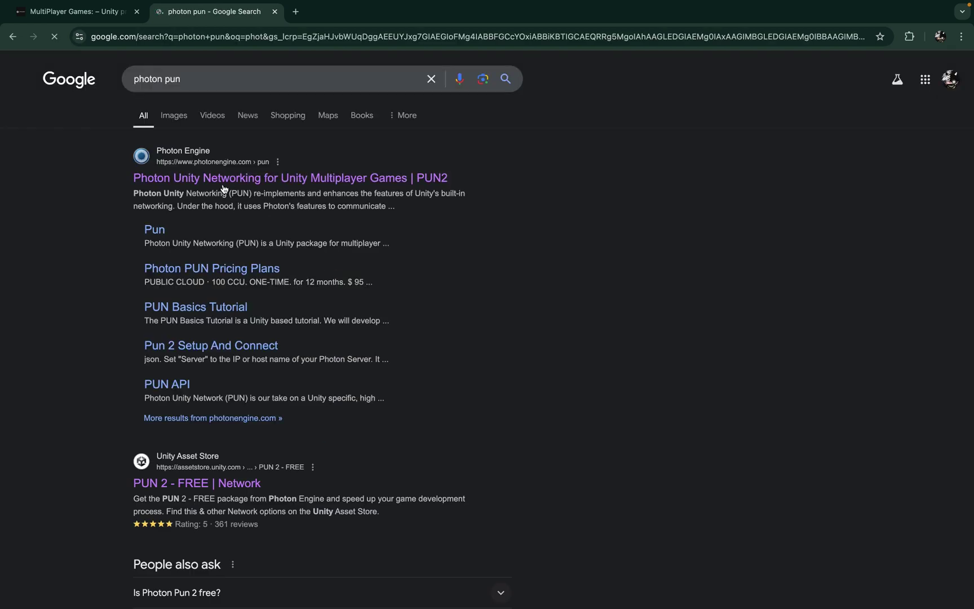
- Open the Photon PUN2 page and go to the Photon Cloud apps dashboard
click(189, 179)
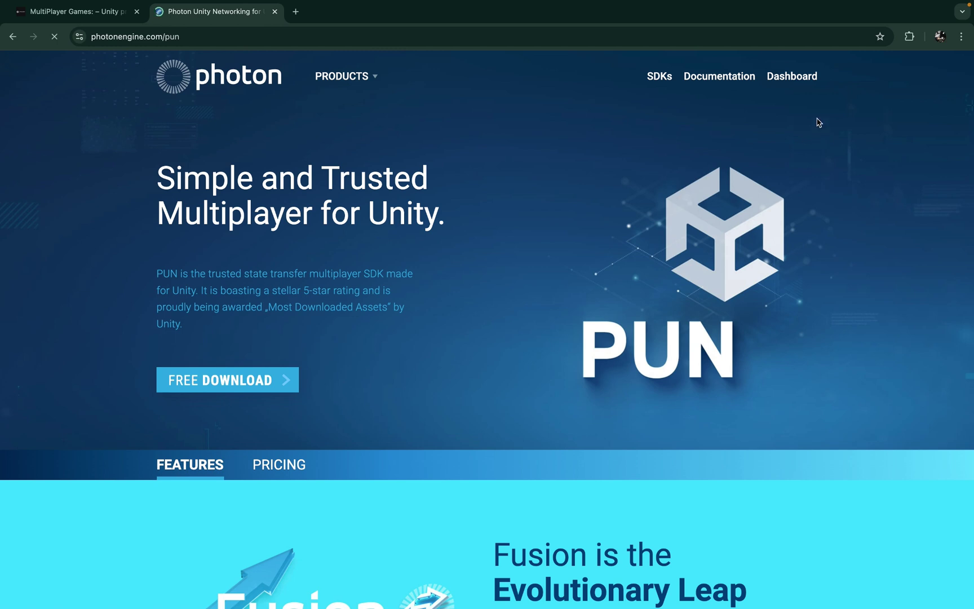
click(798, 83)
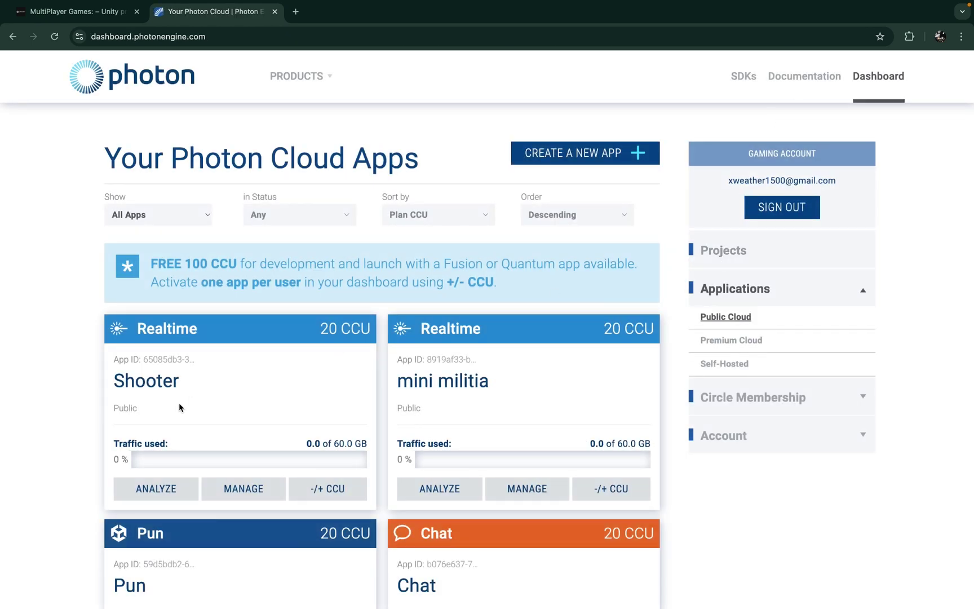
scroll(147, 364, down, 2)
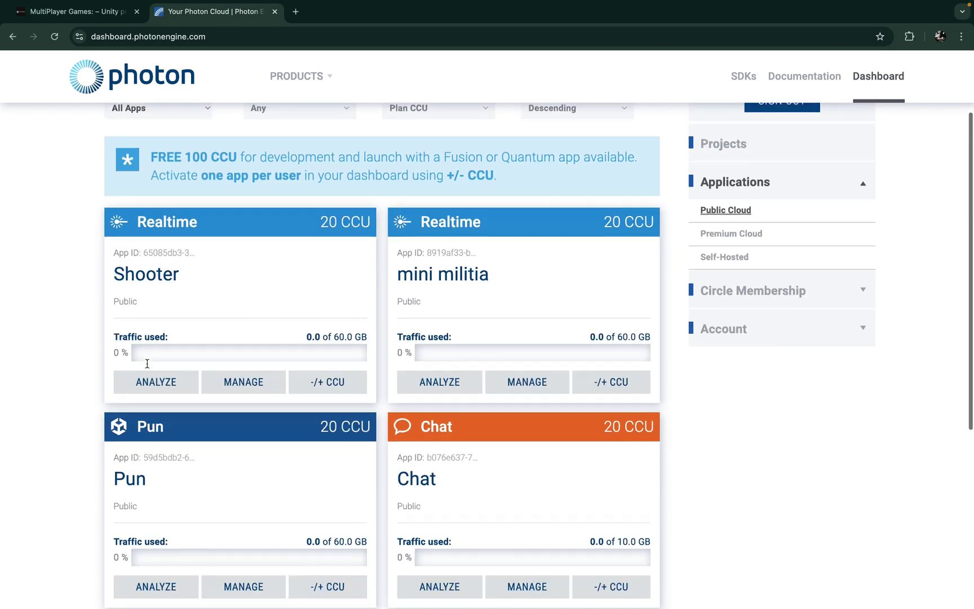
scroll(145, 428, up, 2)
click(574, 162)
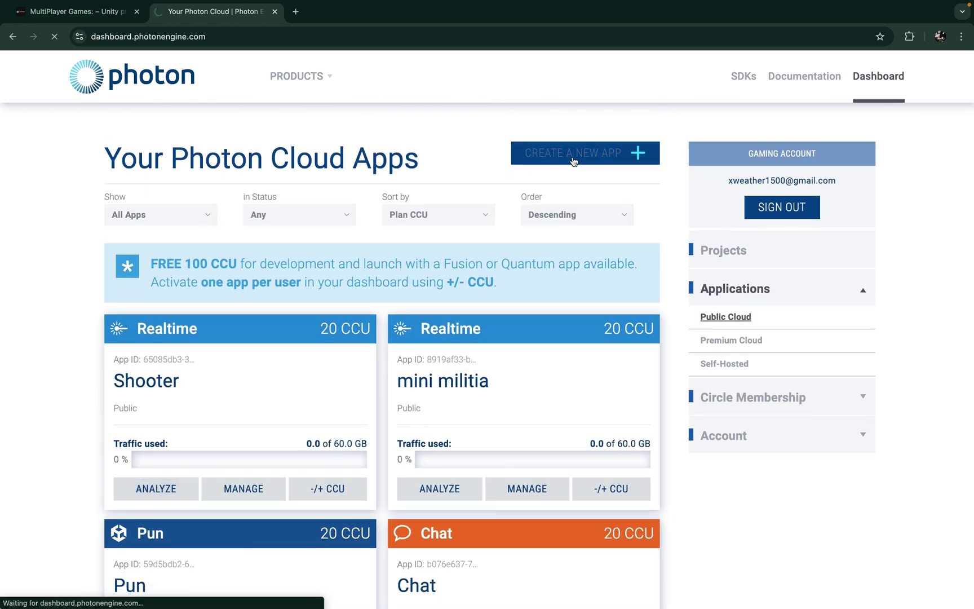
- Create a new Realtime multiplayer Photon app named 'mini'
scroll(413, 327, down, 2)
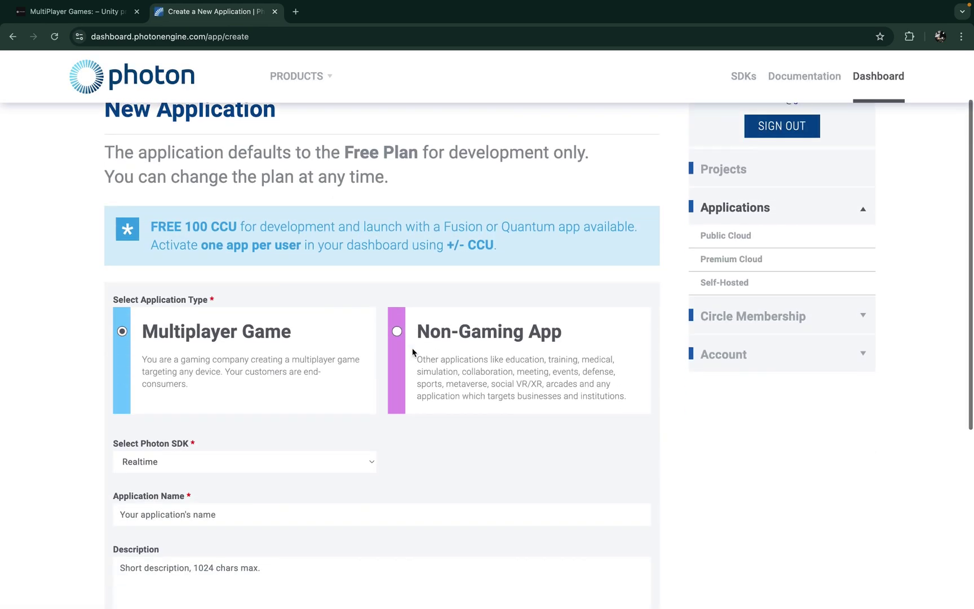
scroll(413, 353, down, 1)
scroll(125, 302, down, 3)
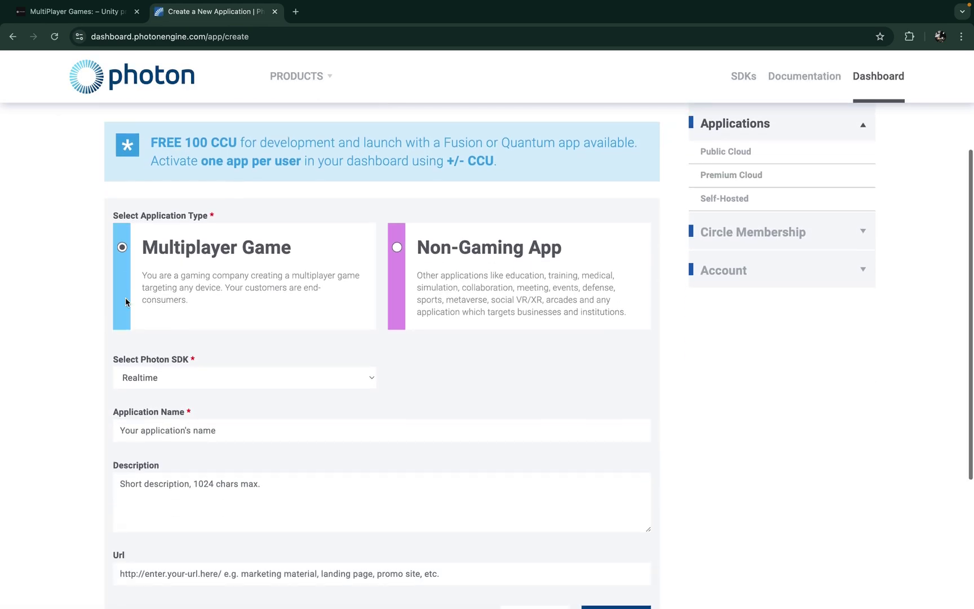
click(153, 400)
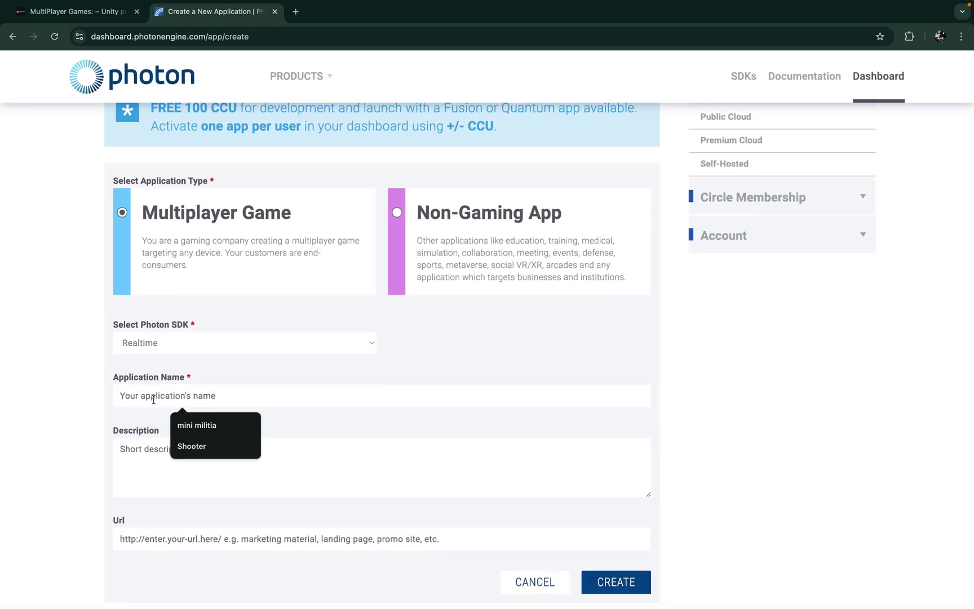
text(mini)
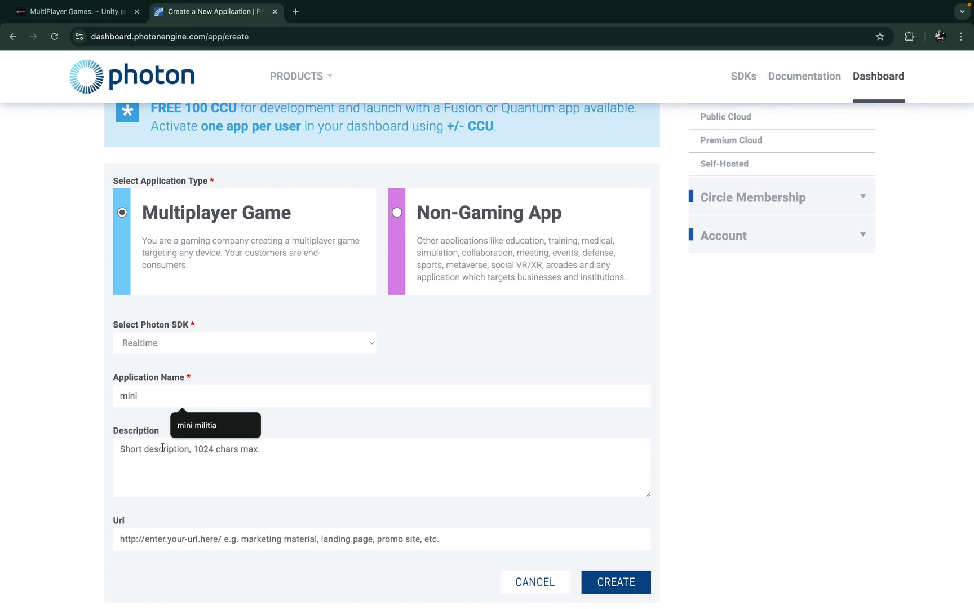
scroll(162, 447, down, 4)
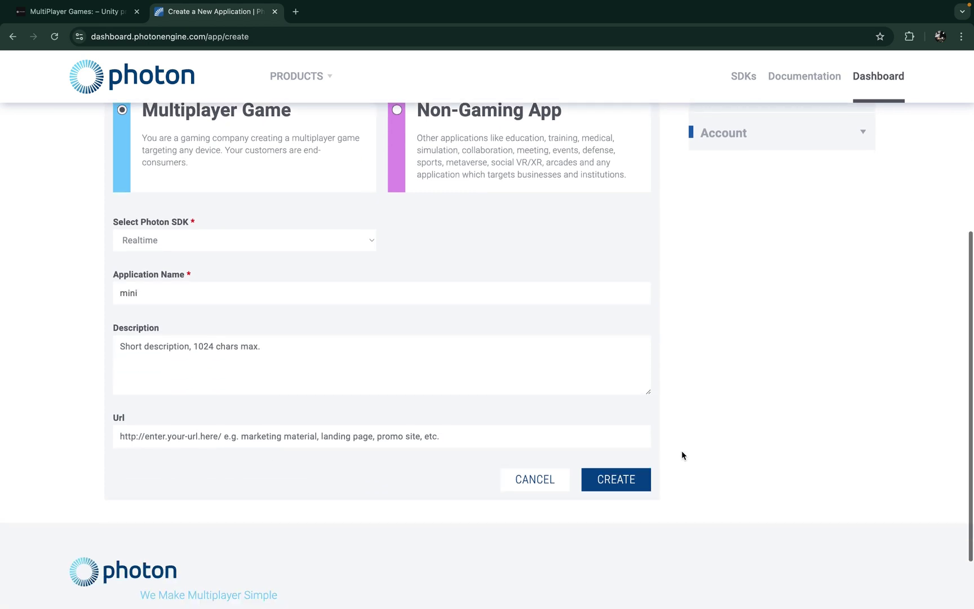
click(636, 482)
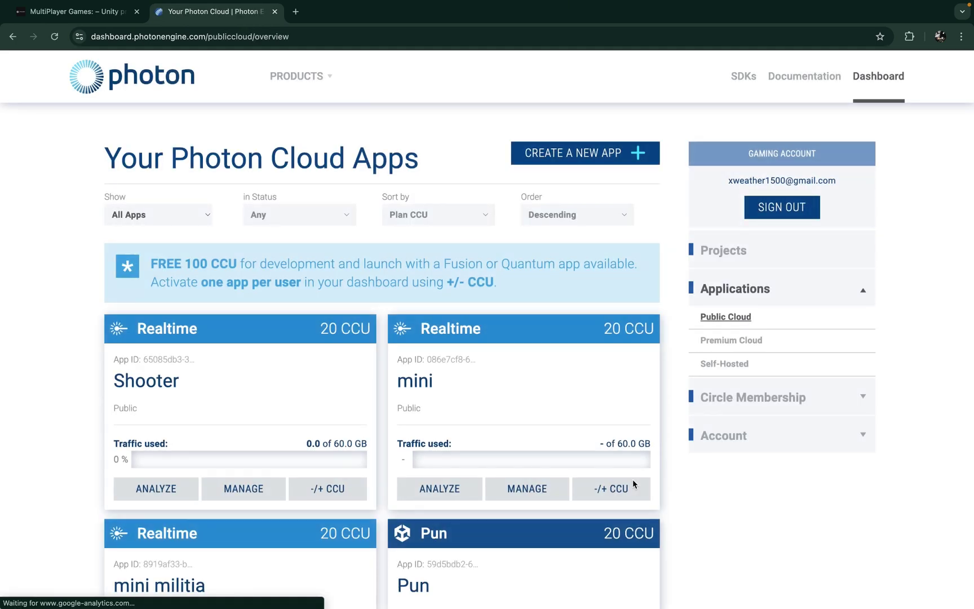
- Reveal and copy the mini app's full App ID, then open a new browser tab
scroll(633, 484, down, 2)
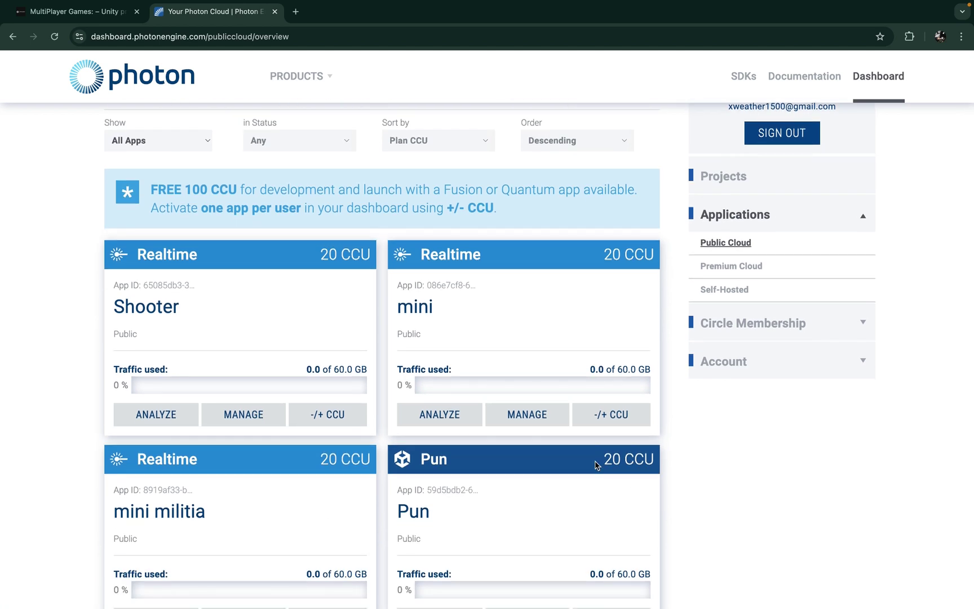
scroll(597, 463, down, 3)
scroll(594, 461, up, 2)
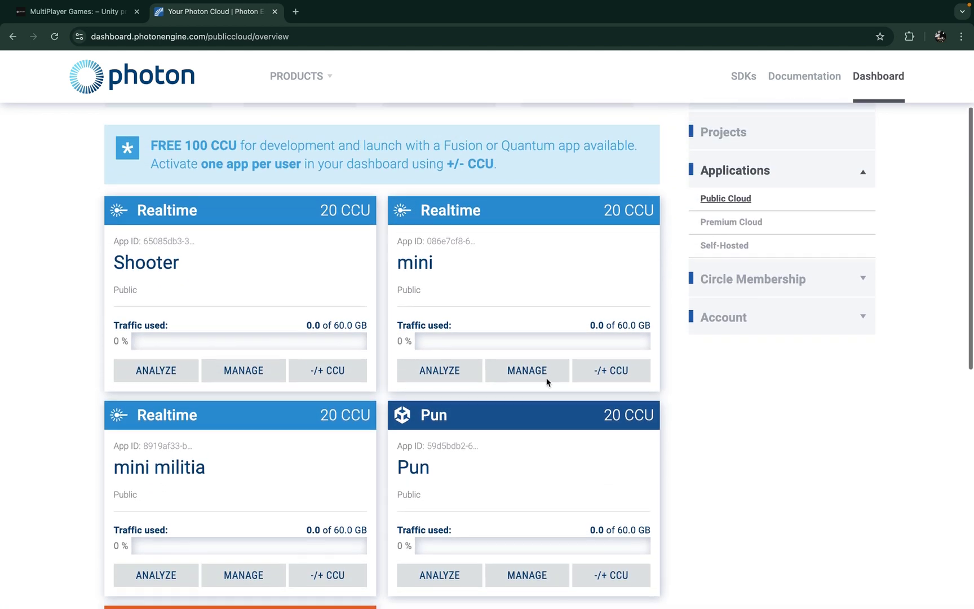
click(428, 241)
click(428, 241)
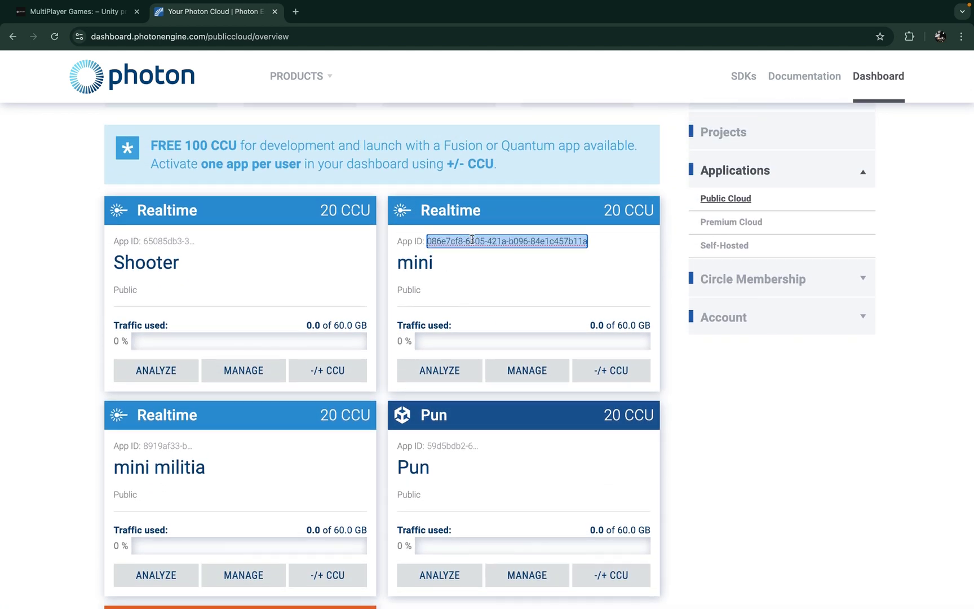
click(500, 273)
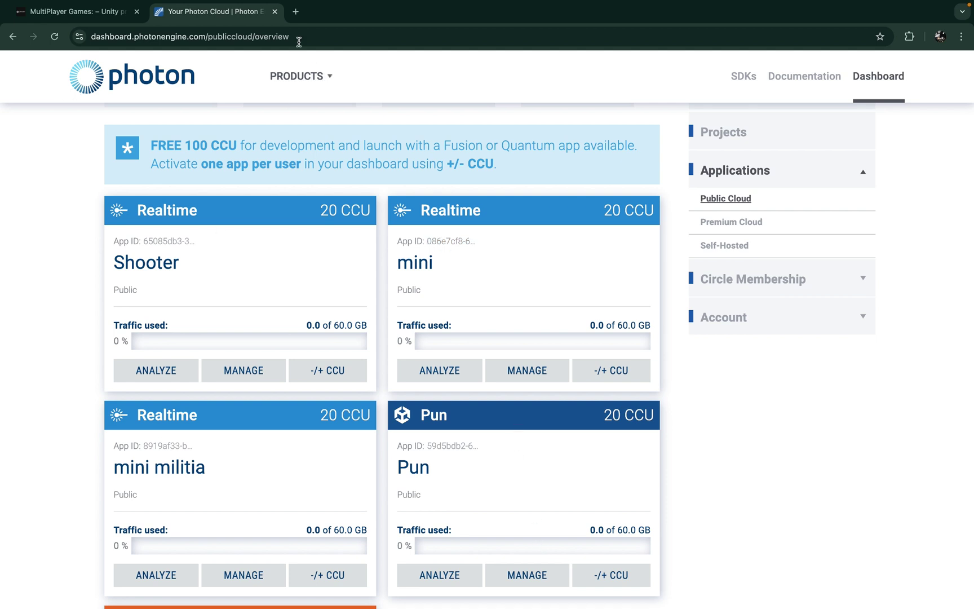
click(296, 13)
click(349, 256)
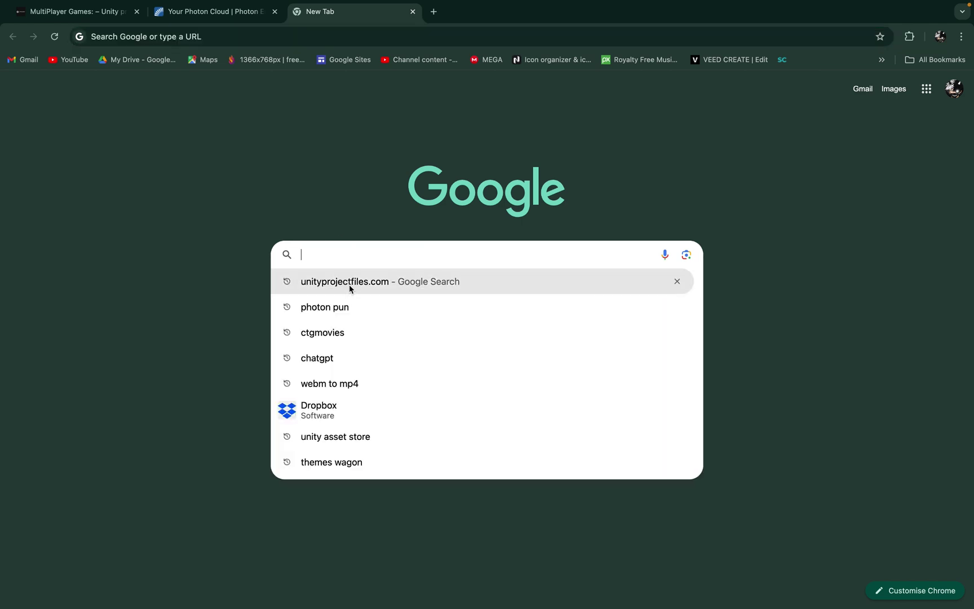
- Go to the Unity Asset Store, search for 'pun', and open the PUN 2 - FREE page
key(Escape)
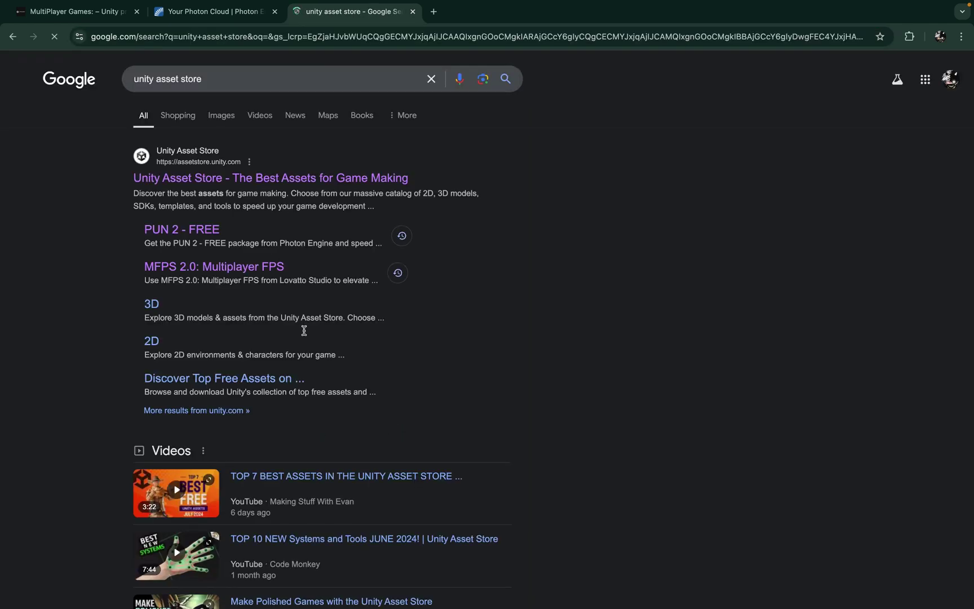
click(229, 181)
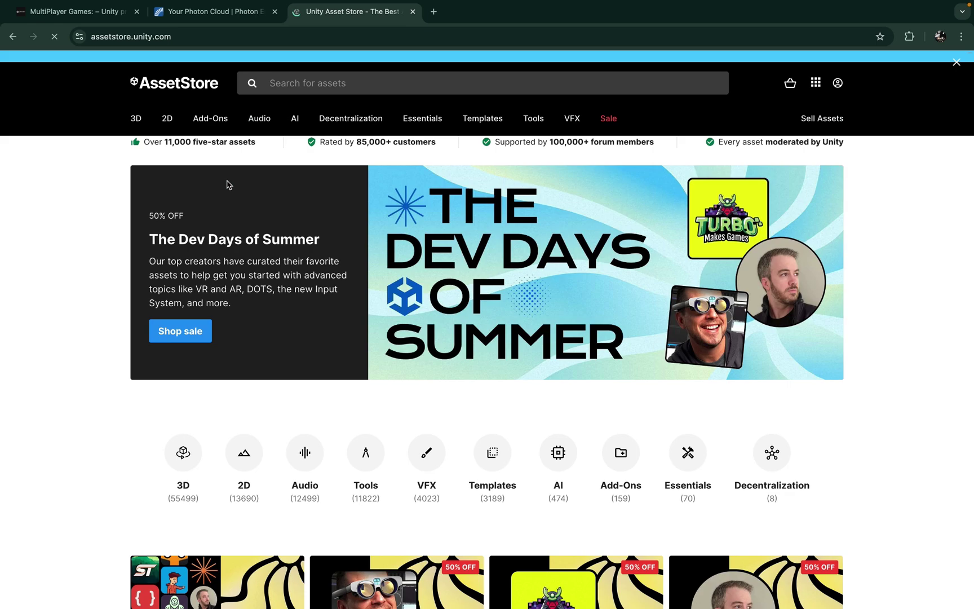
click(286, 84)
text(ci)
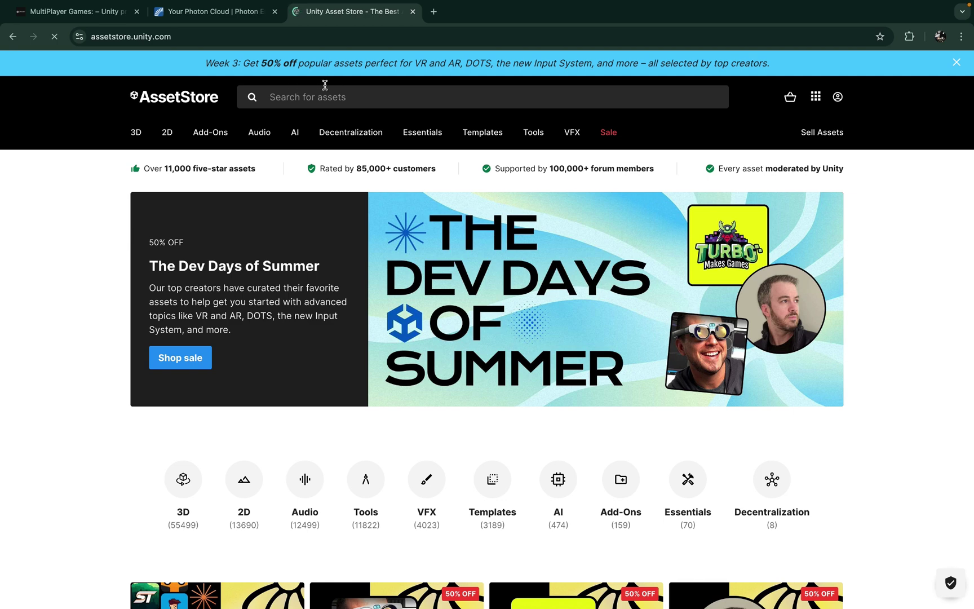
click(331, 98)
click(299, 146)
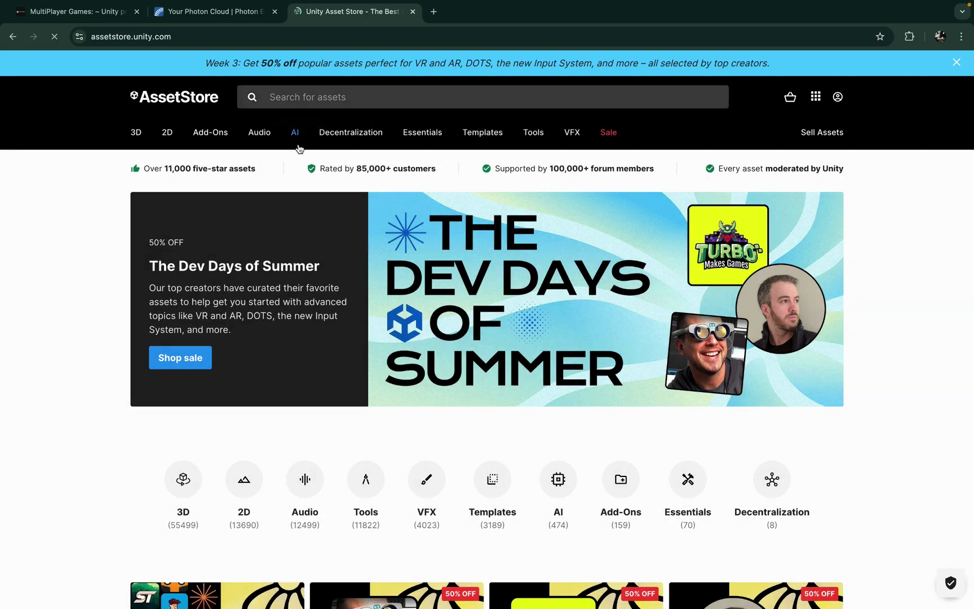
mouse_move(298, 148)
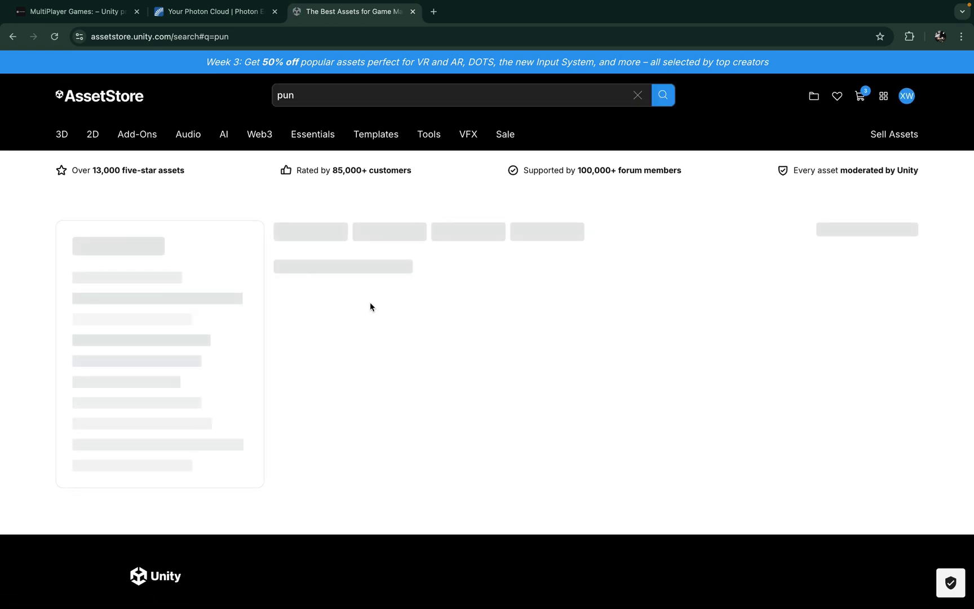
scroll(371, 306, down, 1)
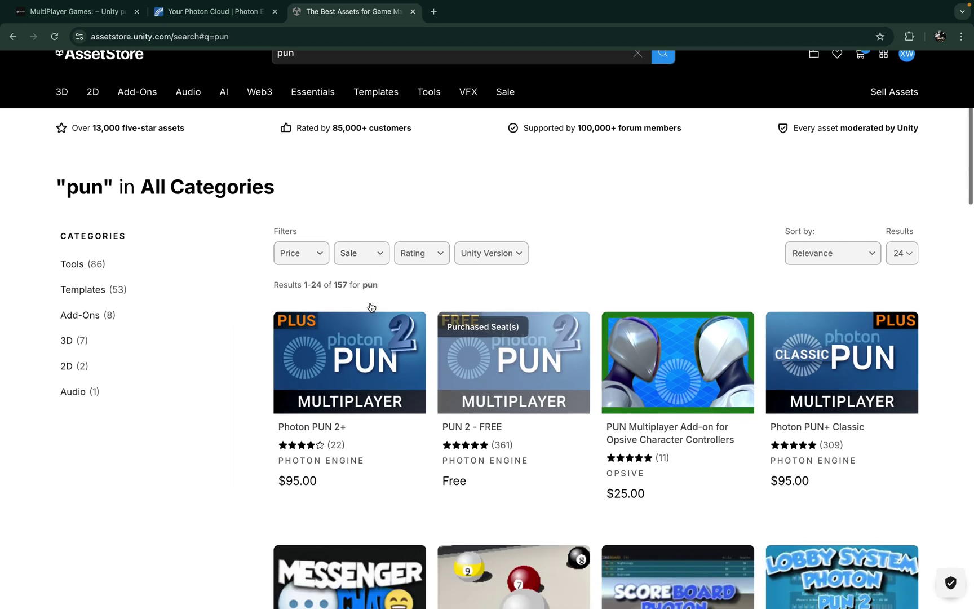
click(509, 391)
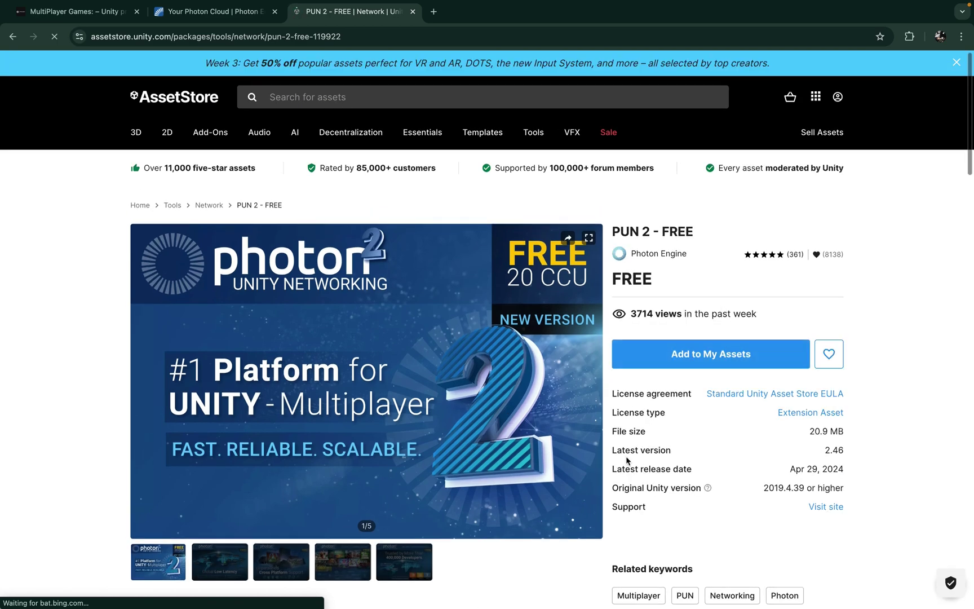
- In Unity, select the Game, LoadingScreen and MainMenu scenes in SuperMultiplayerShooter
mouse_move(445, 587)
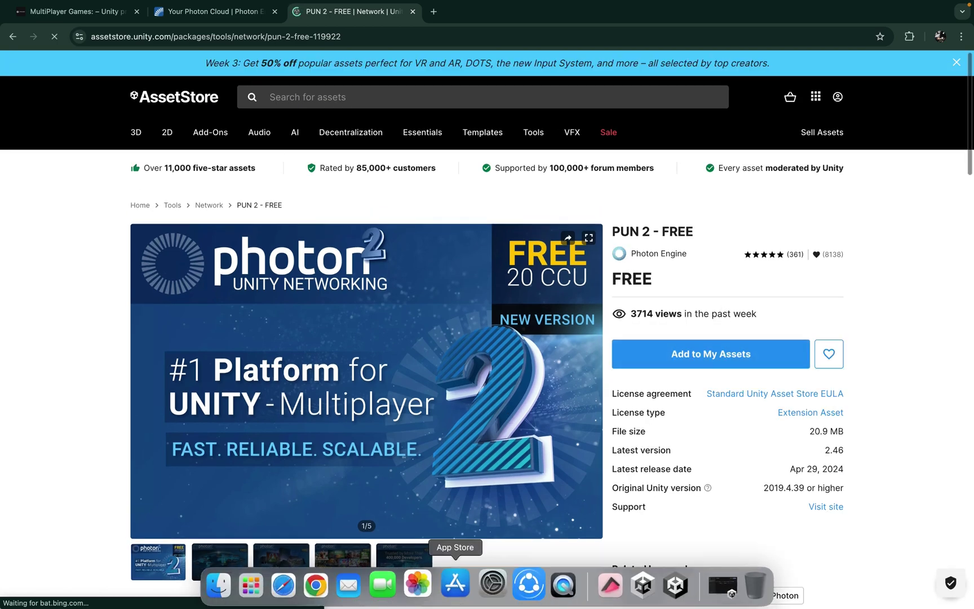
click(662, 584)
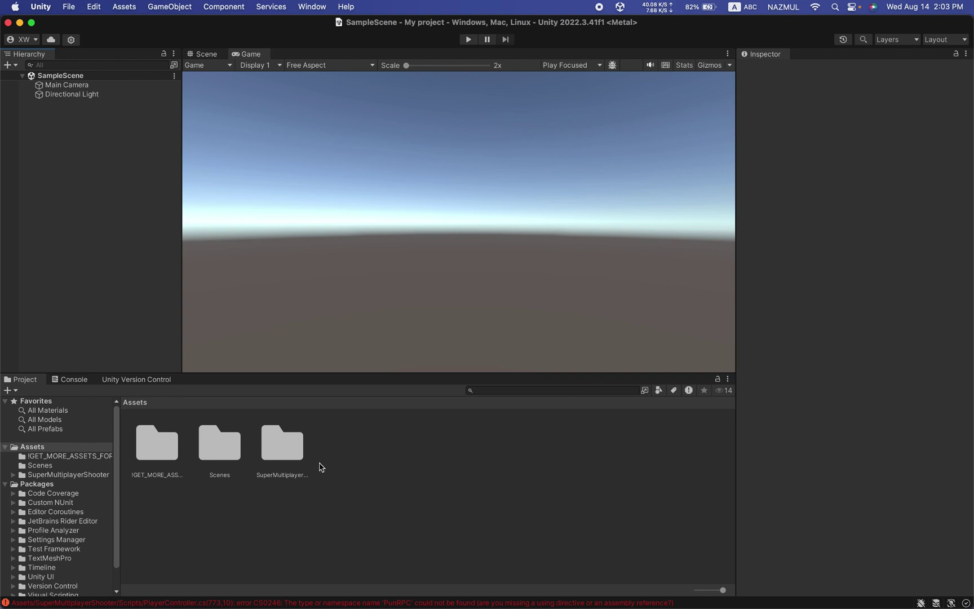
double_click(300, 456)
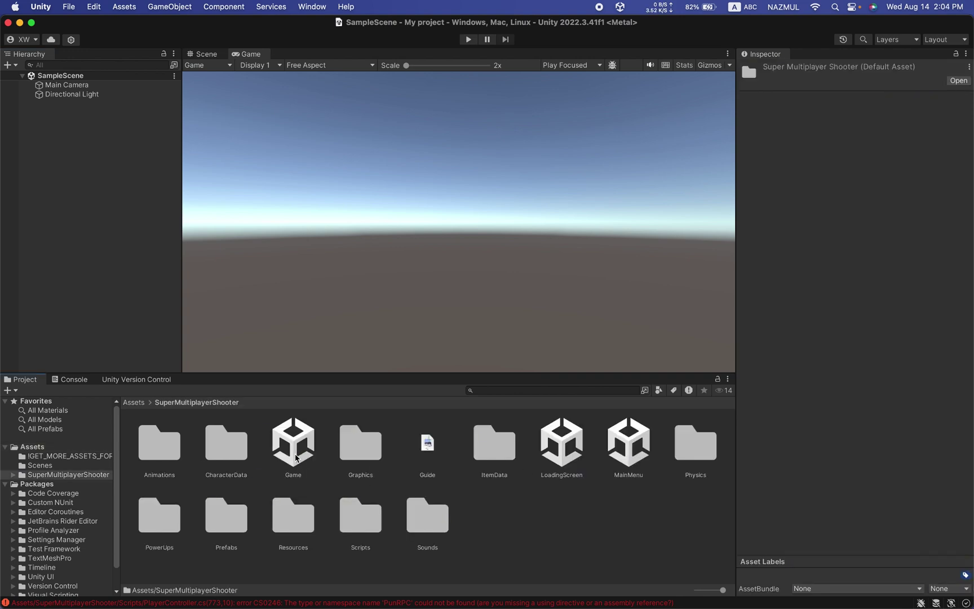
click(297, 458)
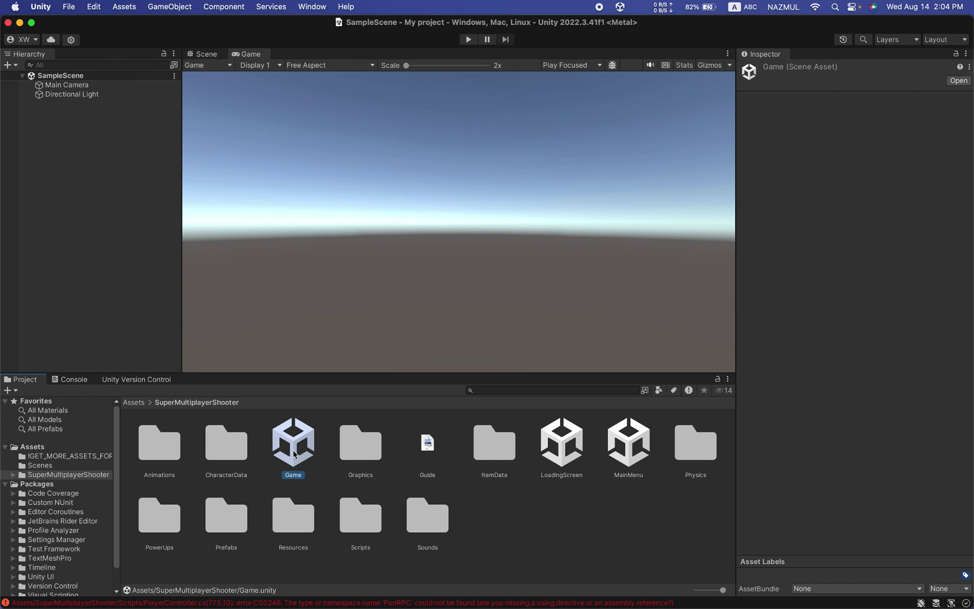
click(555, 440)
click(641, 456)
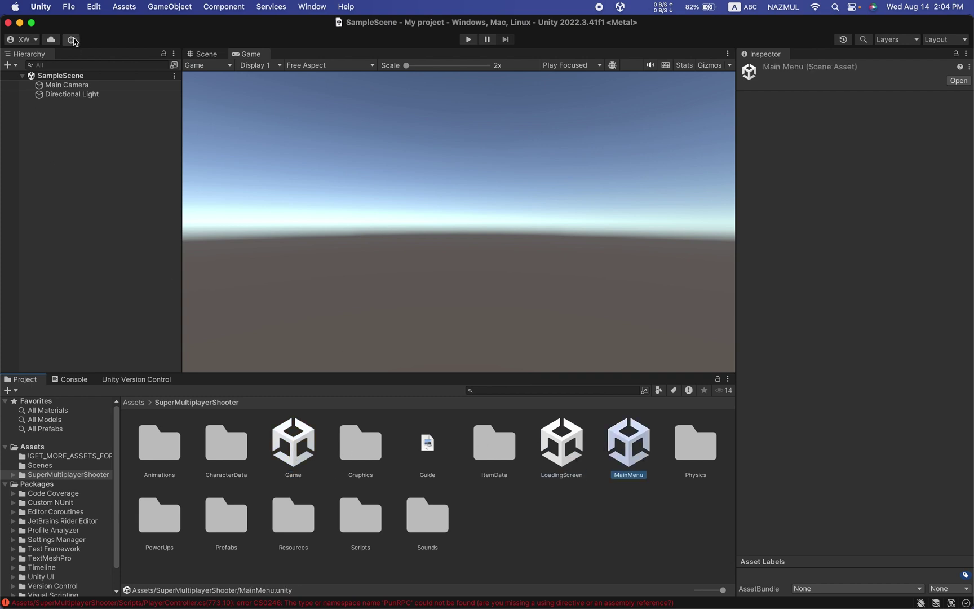
- In Build Settings, dismiss the xcrun prompt and add MainMenu to Scenes In Build
click(72, 8)
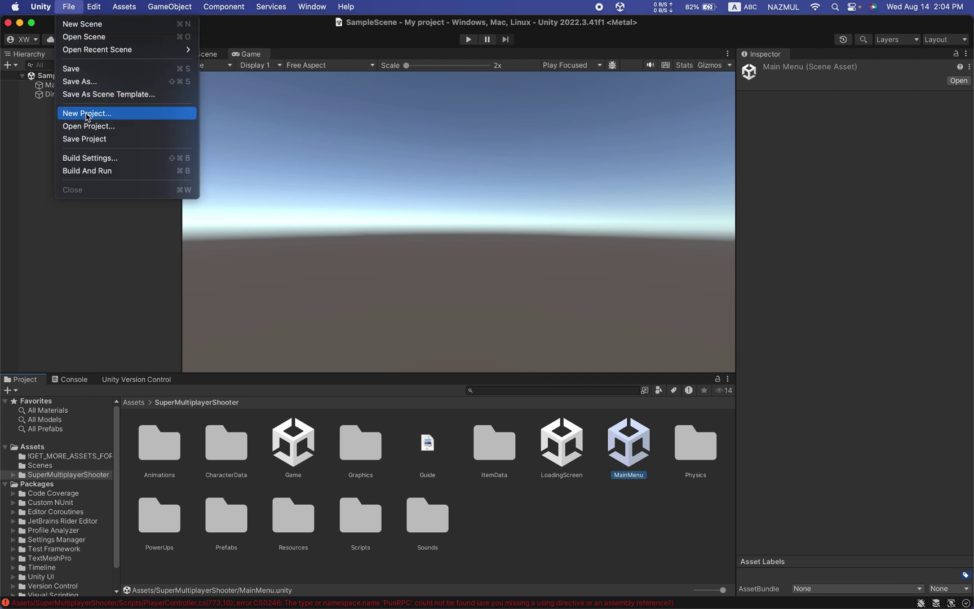
click(87, 161)
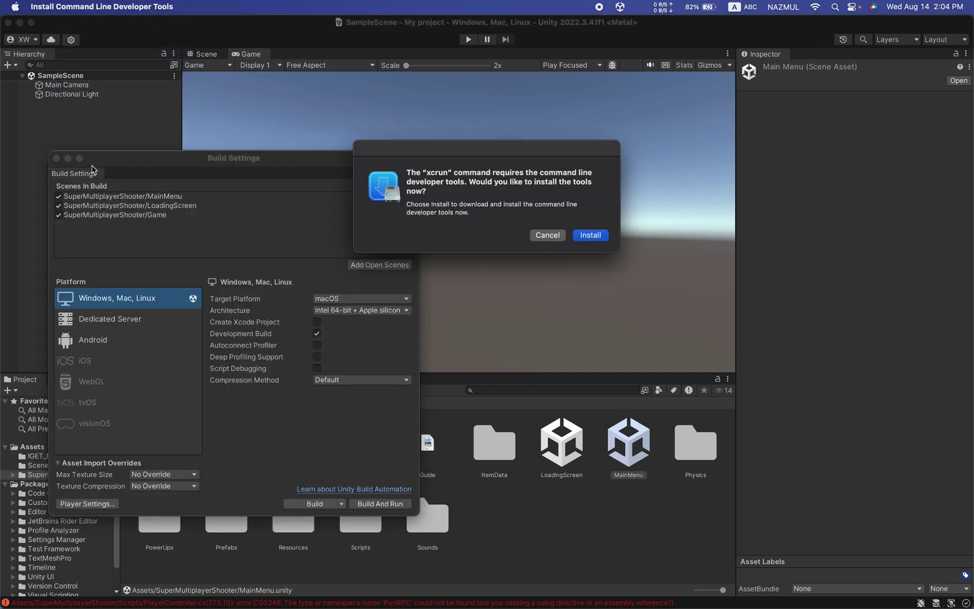
click(554, 235)
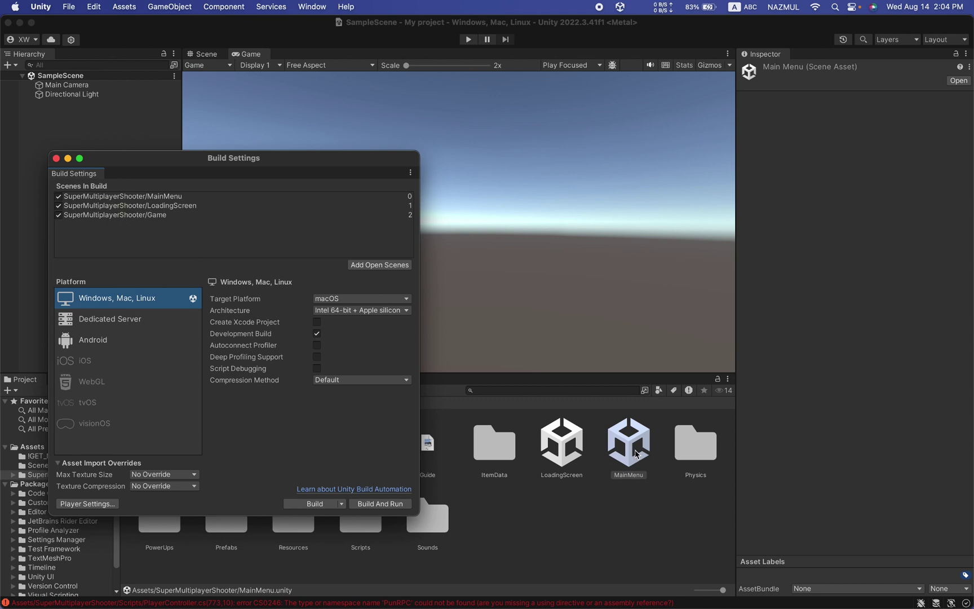
drag(636, 455, 196, 258)
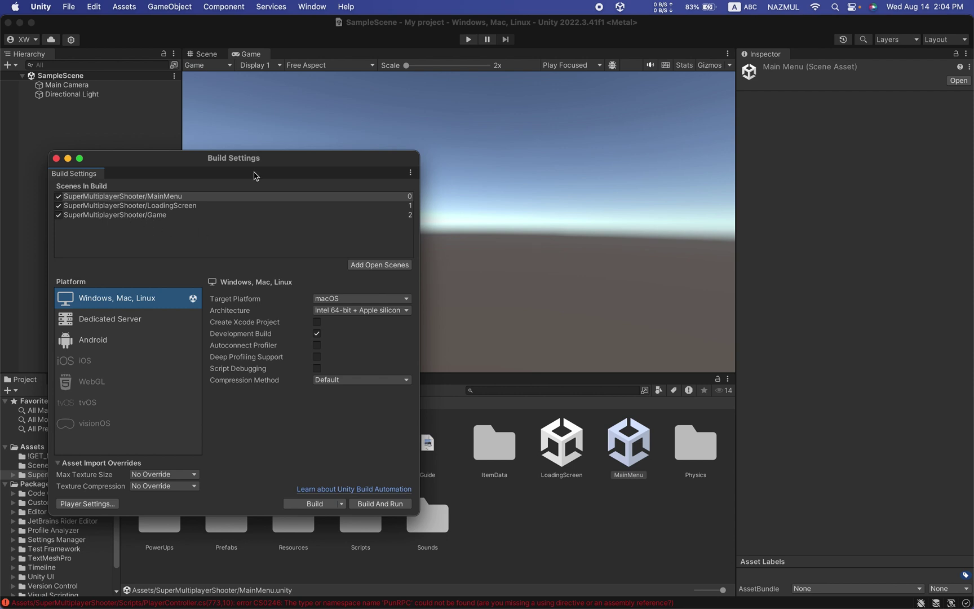
click(57, 159)
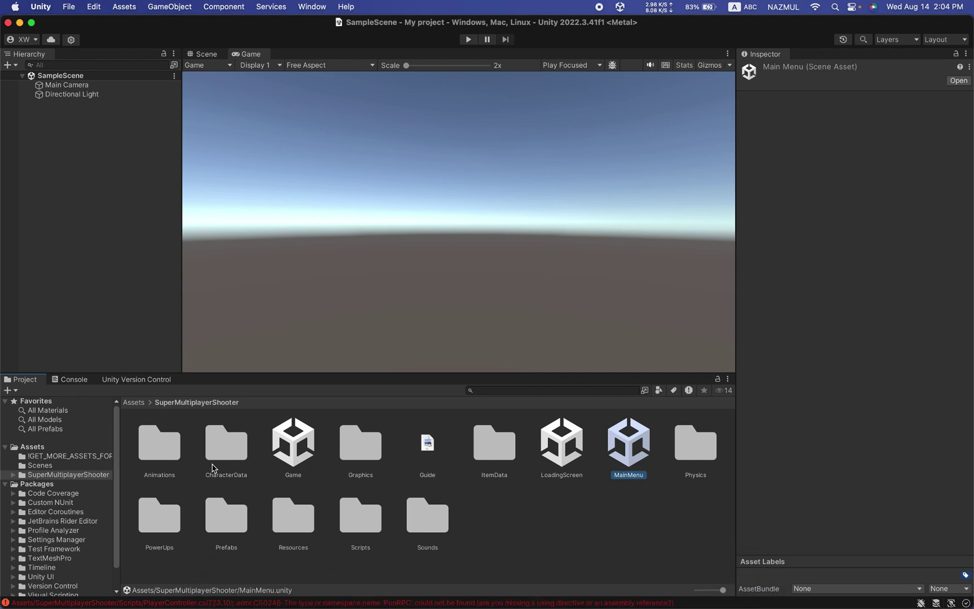
- Review the Console's missing Photon type errors like PunRPC, then return to the Assets root
click(79, 380)
scroll(194, 453, down, 2)
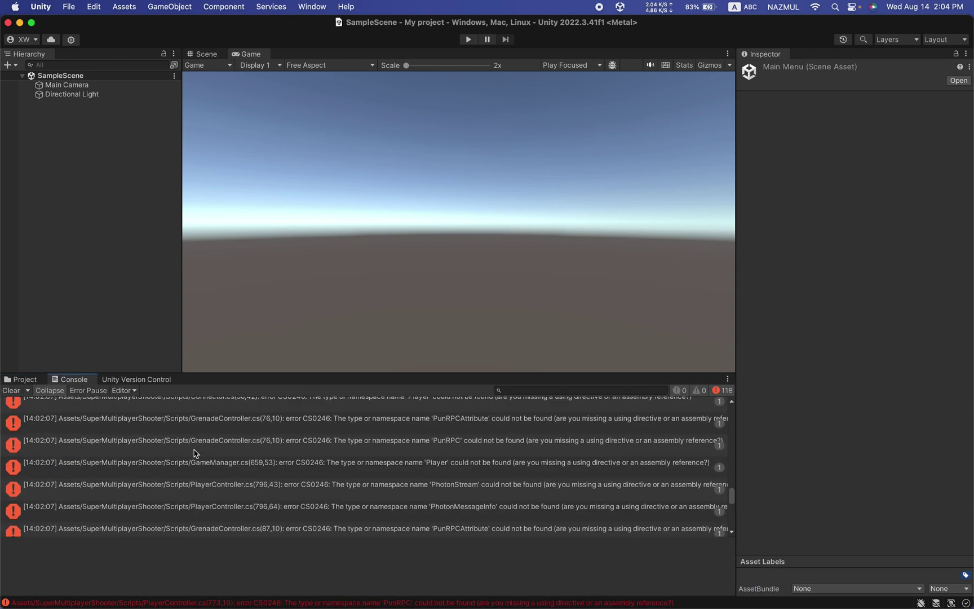
scroll(194, 453, down, 2)
click(22, 380)
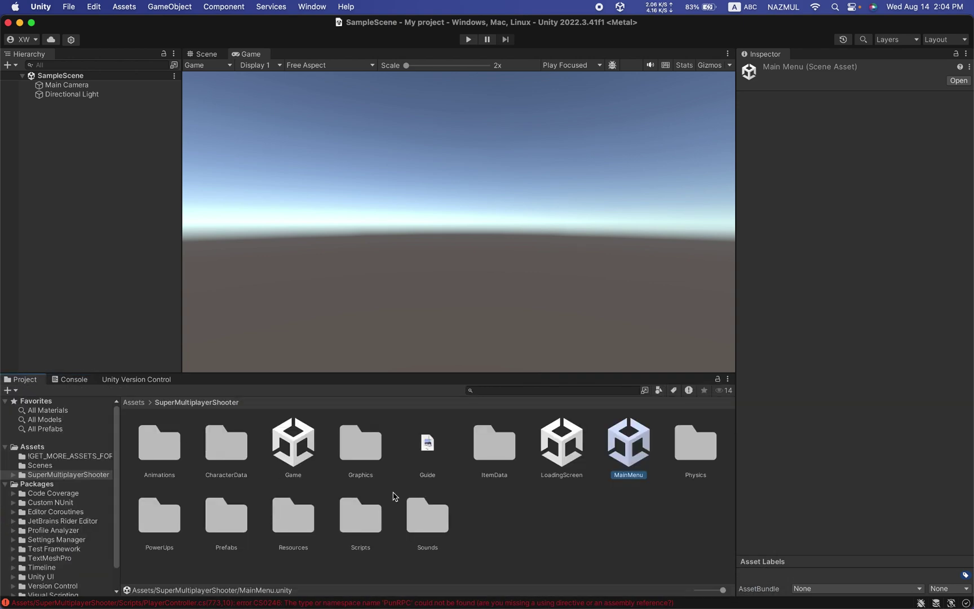
click(137, 402)
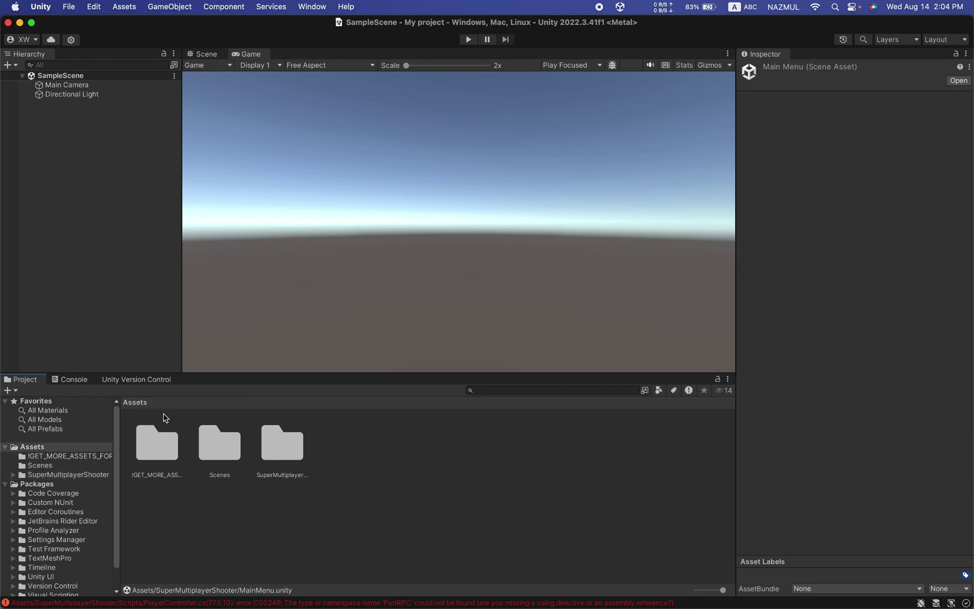
- Add PUN 2 - FREE to My Assets and launch it in Unity from the store page
mouse_move(564, 598)
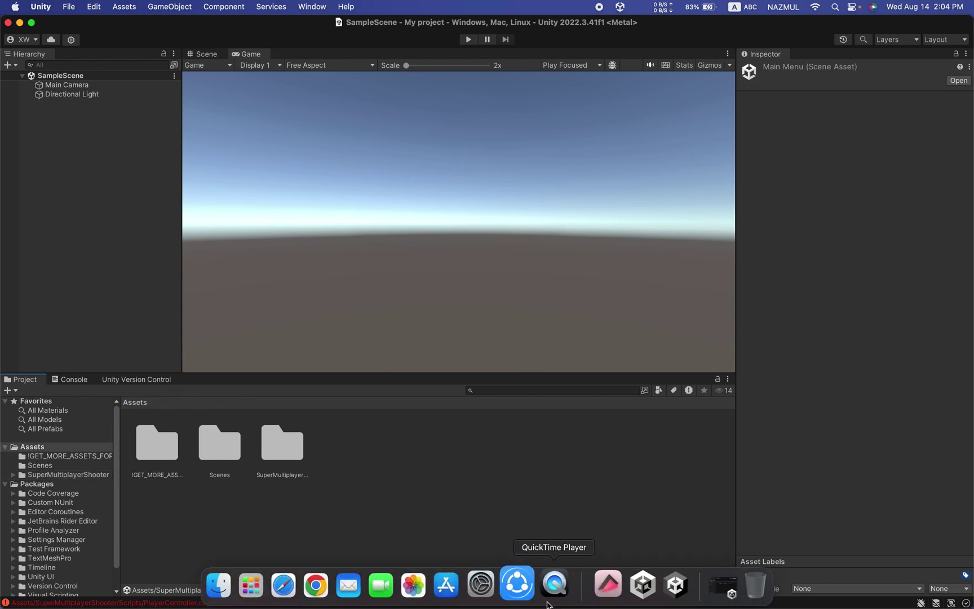
click(340, 592)
click(725, 359)
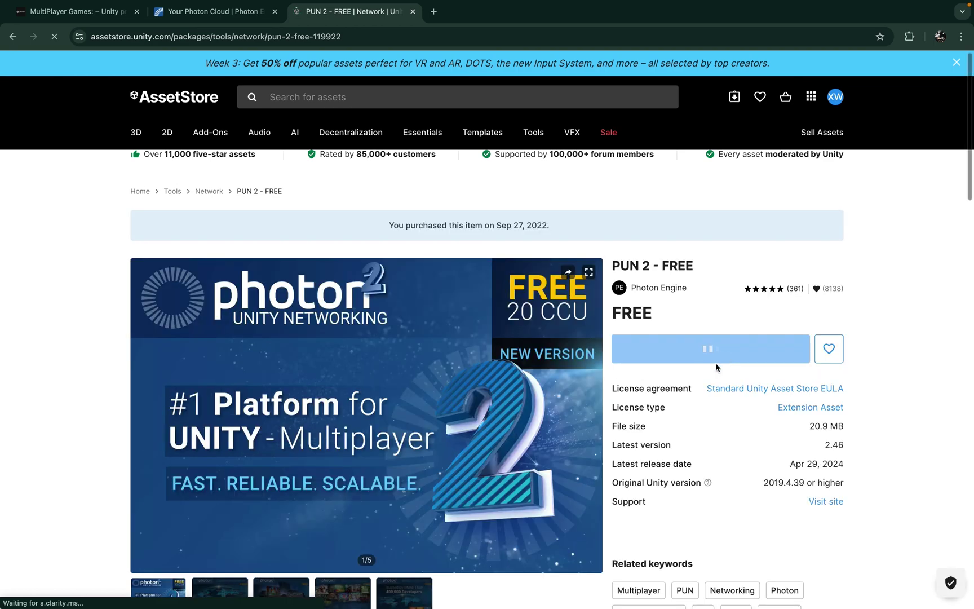
click(721, 396)
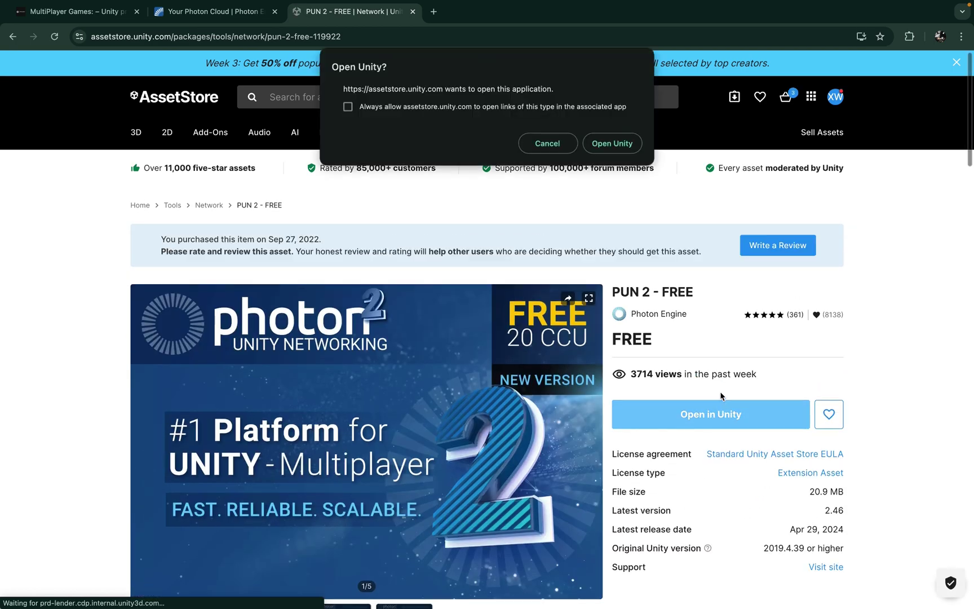
click(611, 144)
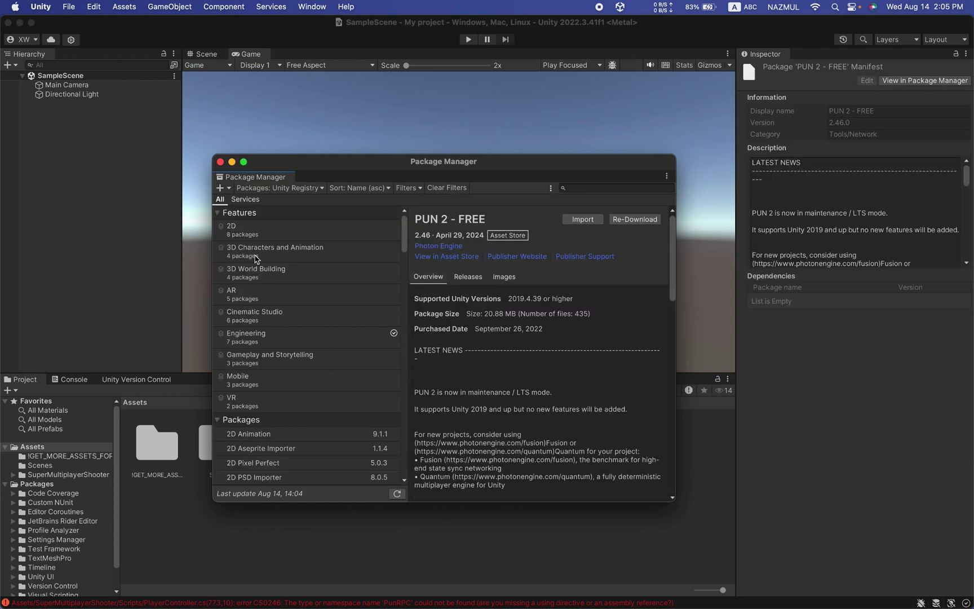
- Retry opening PUN 2 in Unity from the store page, allowing the browser's Open Unity prompt
scroll(293, 422, down, 5)
mouse_move(335, 593)
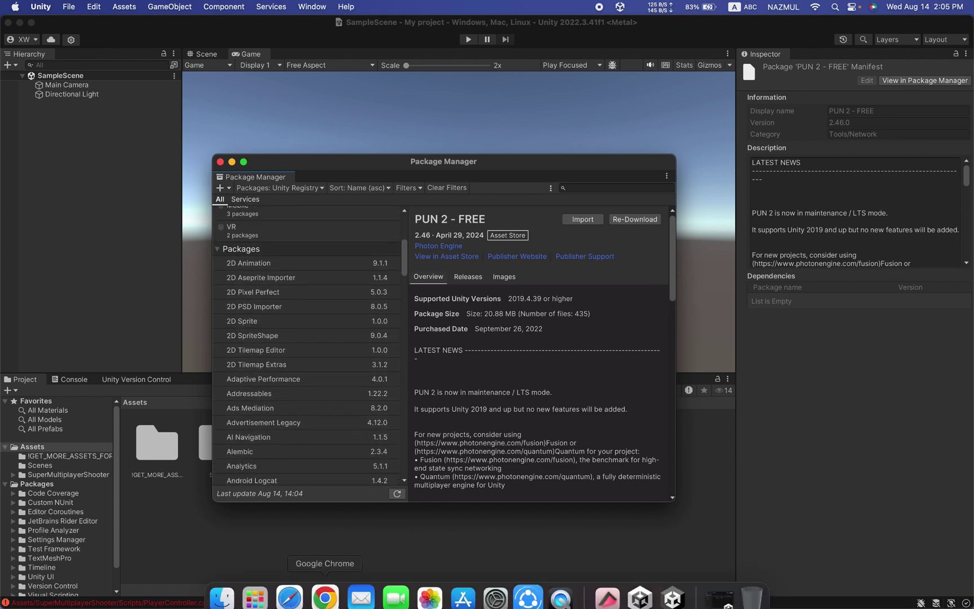
click(336, 593)
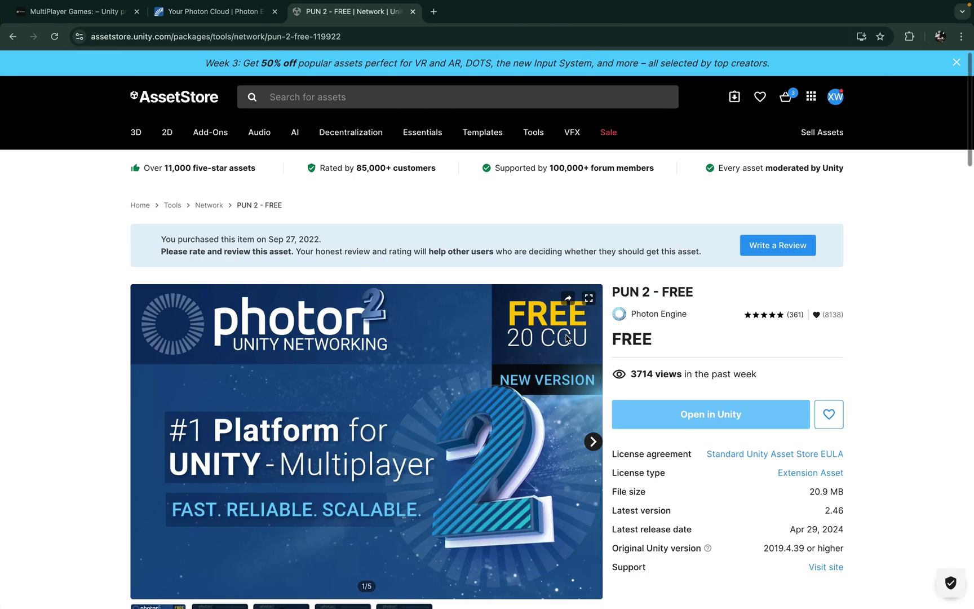
click(688, 421)
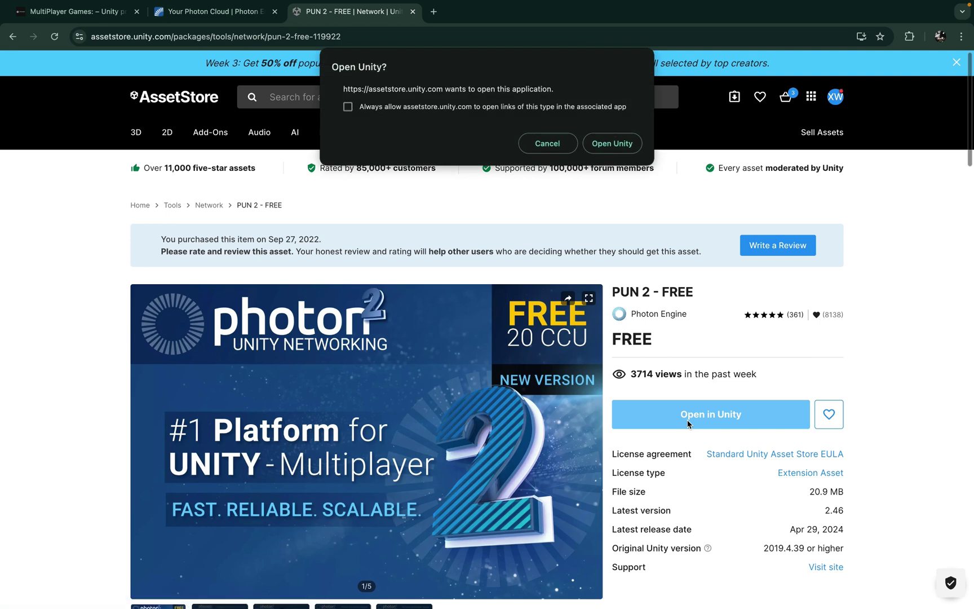
click(609, 154)
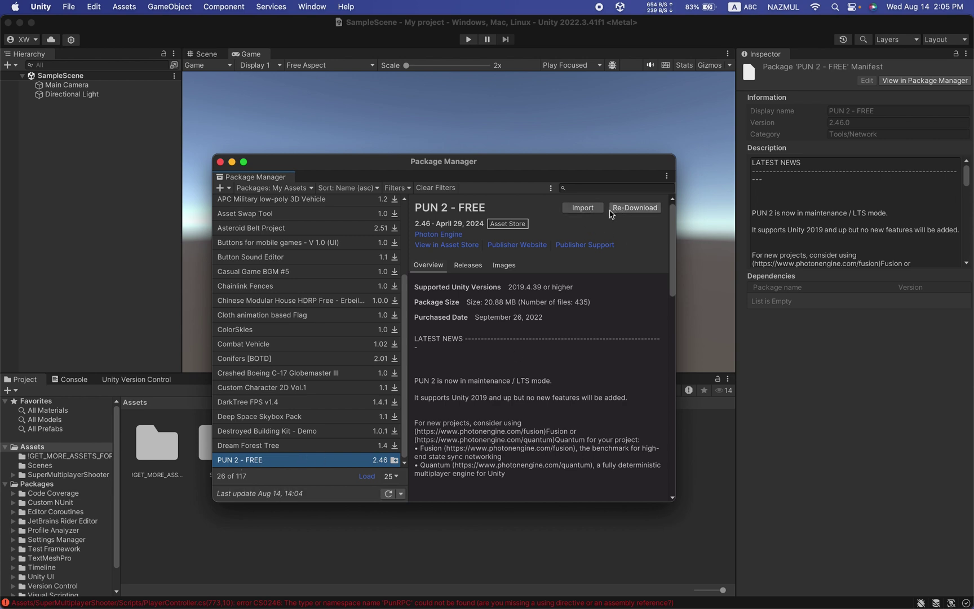
- Import the PUN 2 - FREE package with the Demos folder unchecked
click(590, 212)
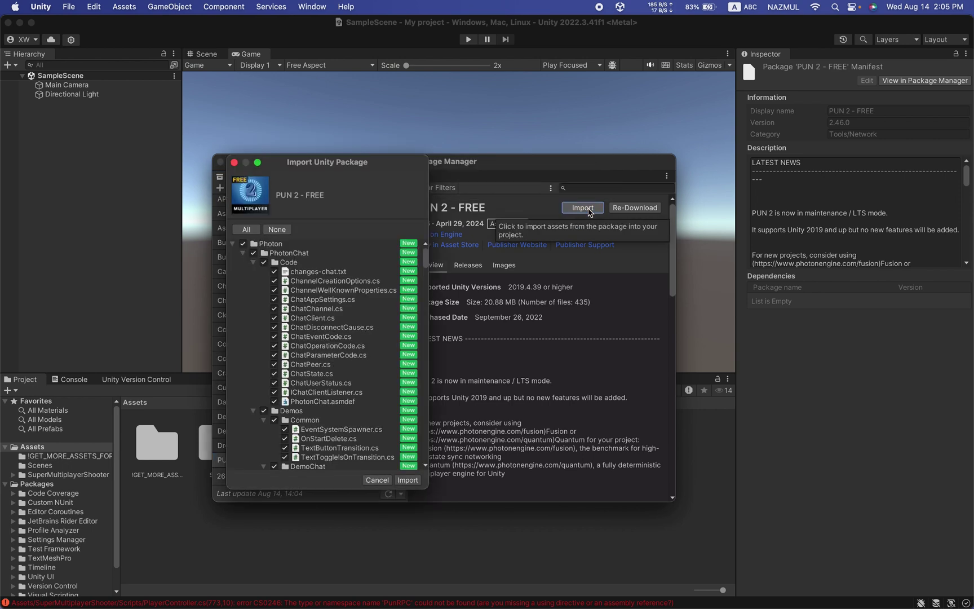
scroll(263, 411, down, 2)
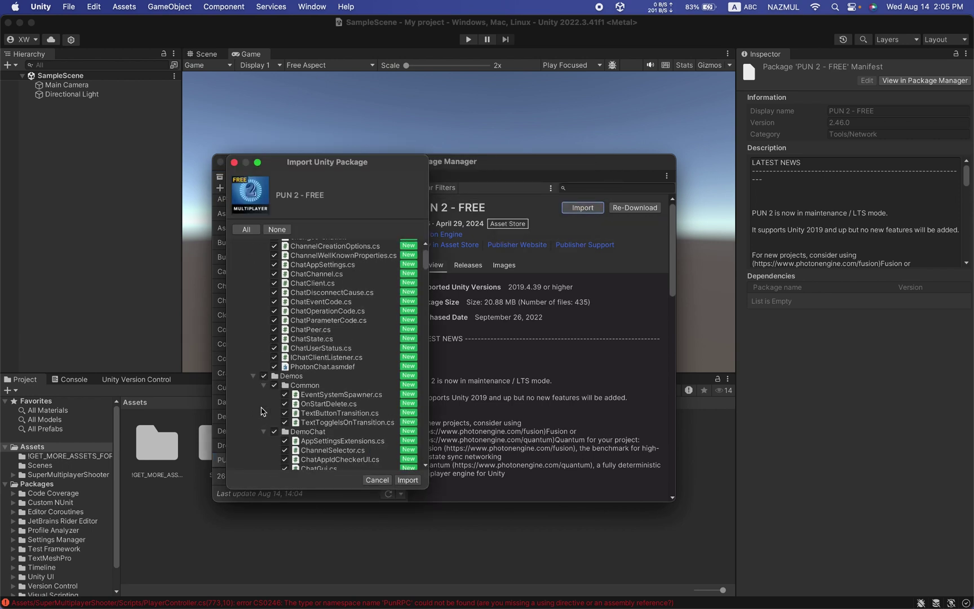
click(256, 374)
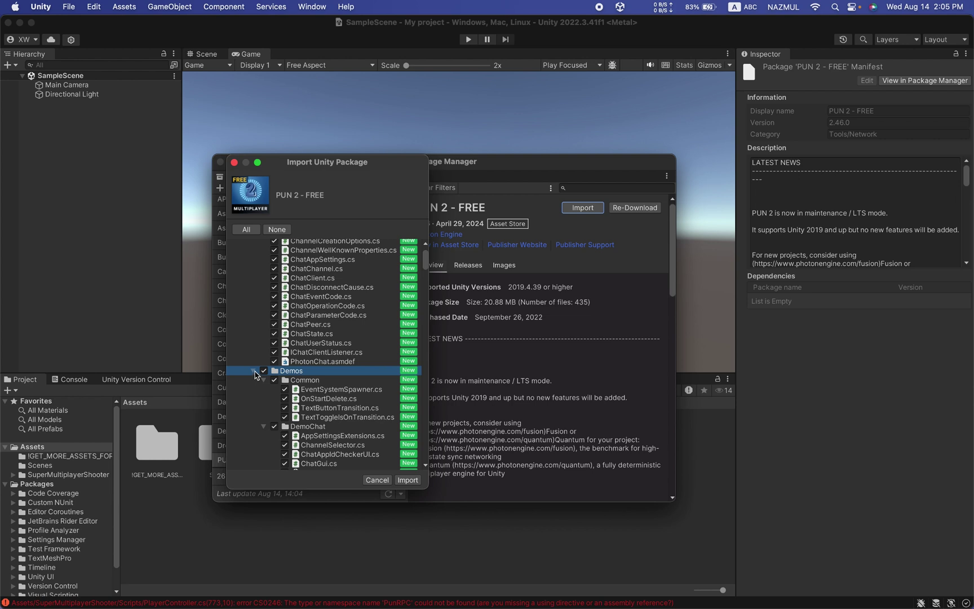
click(253, 370)
click(264, 371)
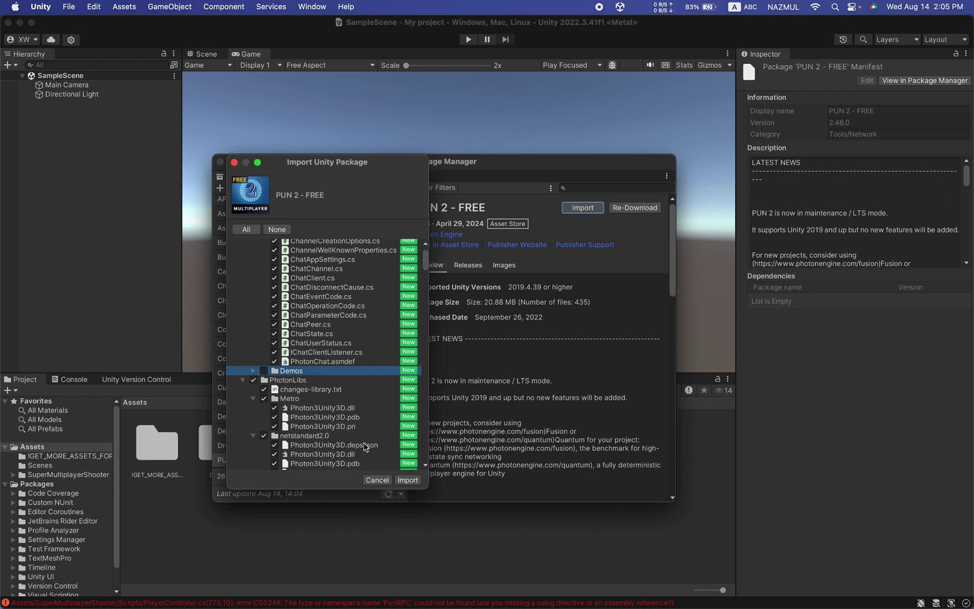
click(407, 480)
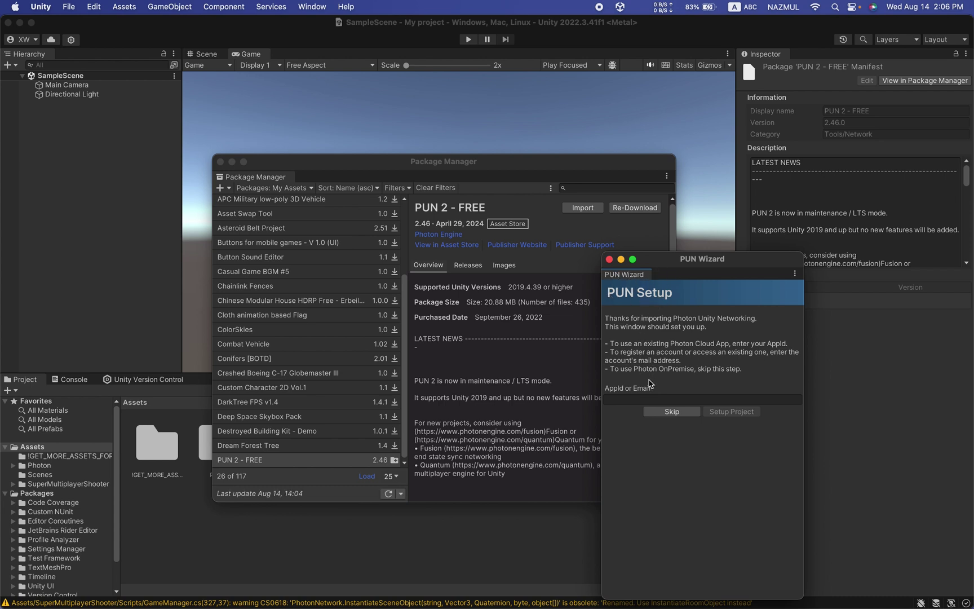
- Close the Package Manager and open the PUN Wizard's PUN Setup page from the Window menu
click(220, 162)
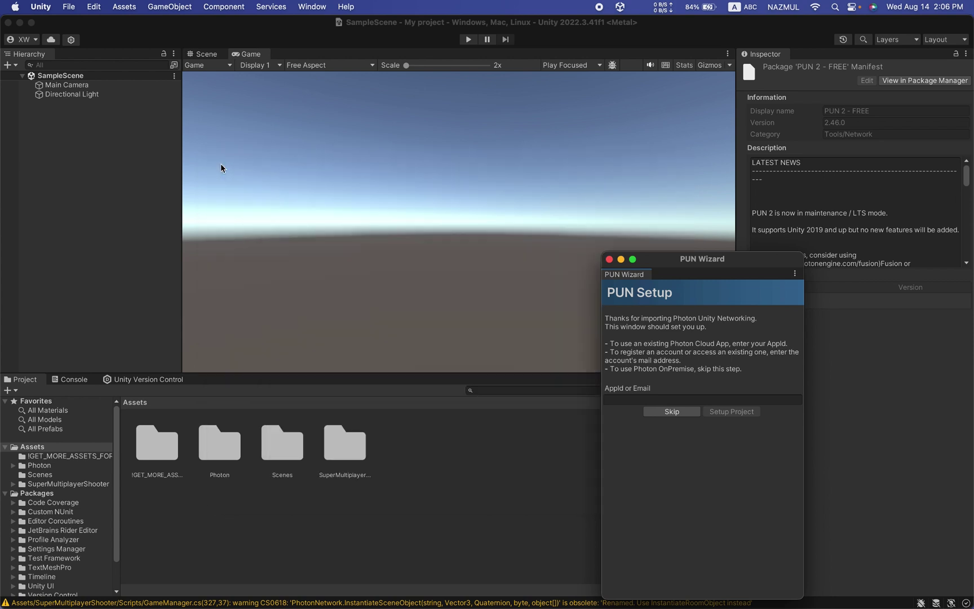
click(305, 8)
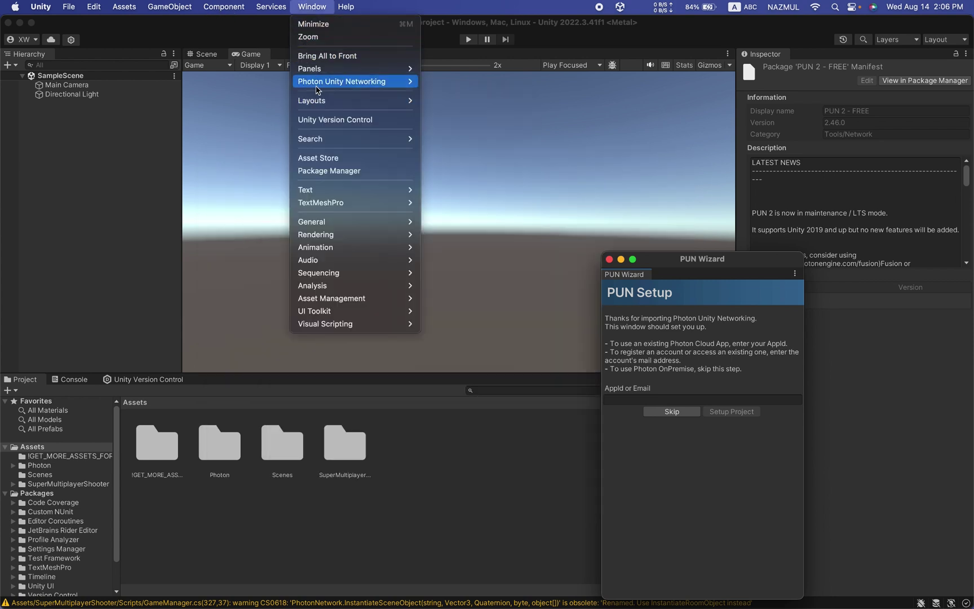
mouse_move(317, 90)
click(440, 89)
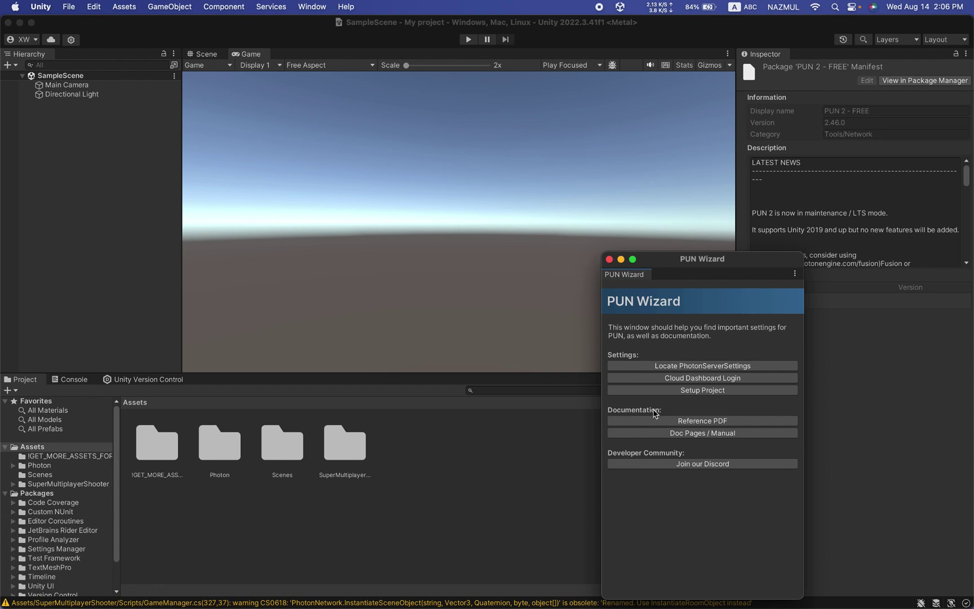
click(681, 390)
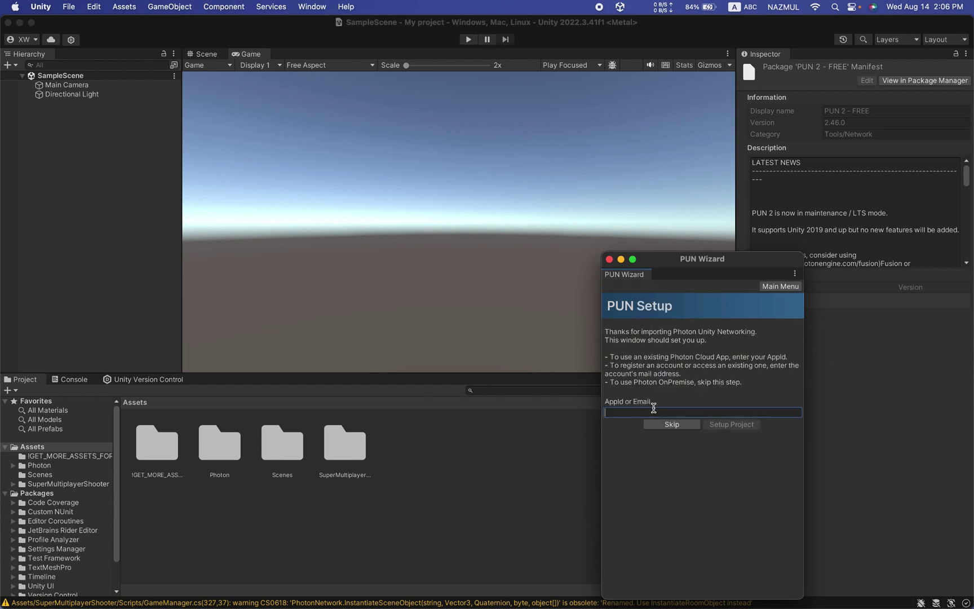
- Copy the mini app's full App ID from the Photon Cloud dashboard in Chrome
key(ctrl+Right)
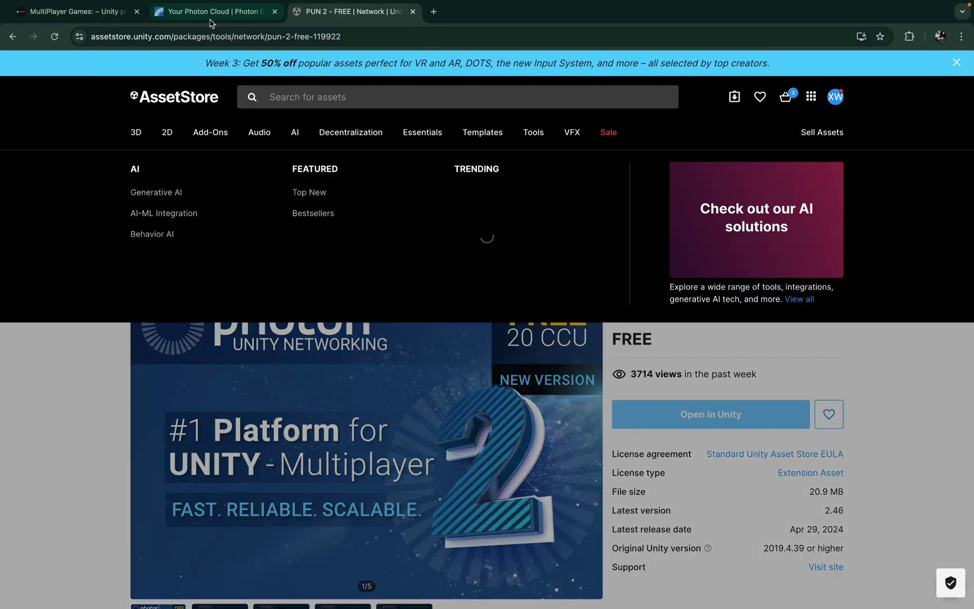
click(206, 15)
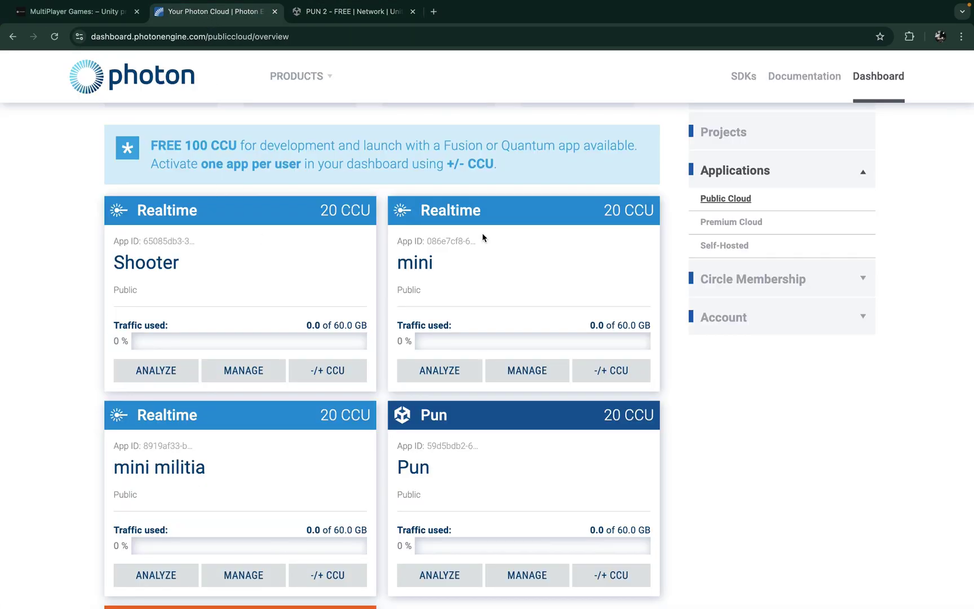
click(454, 241)
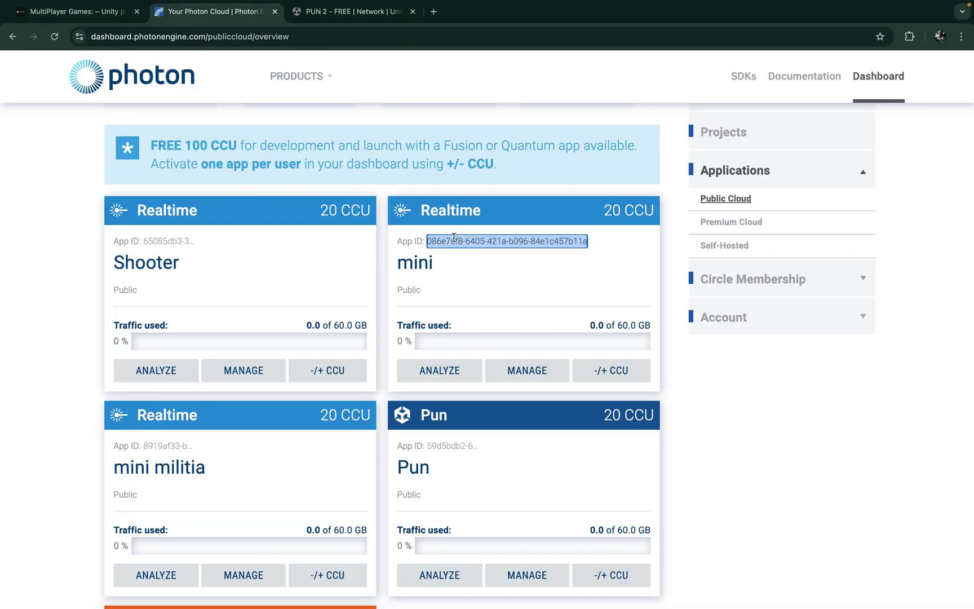
key(ctrl+Left)
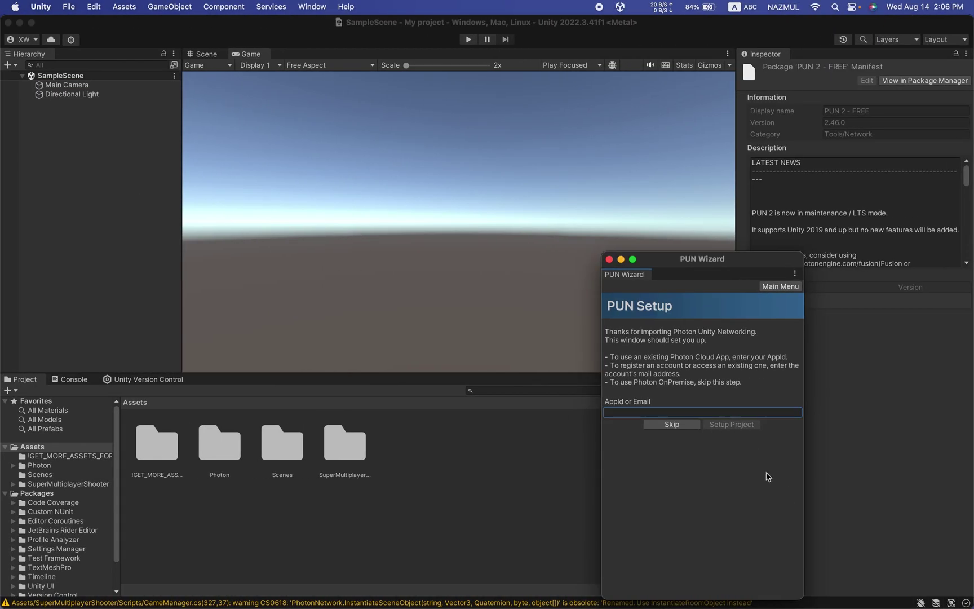
- Paste the mini App ID into PUN Setup, run Setup Project, and close the wizard
text(086e7cf8-6405-421a-b096-84e1c457b11a)
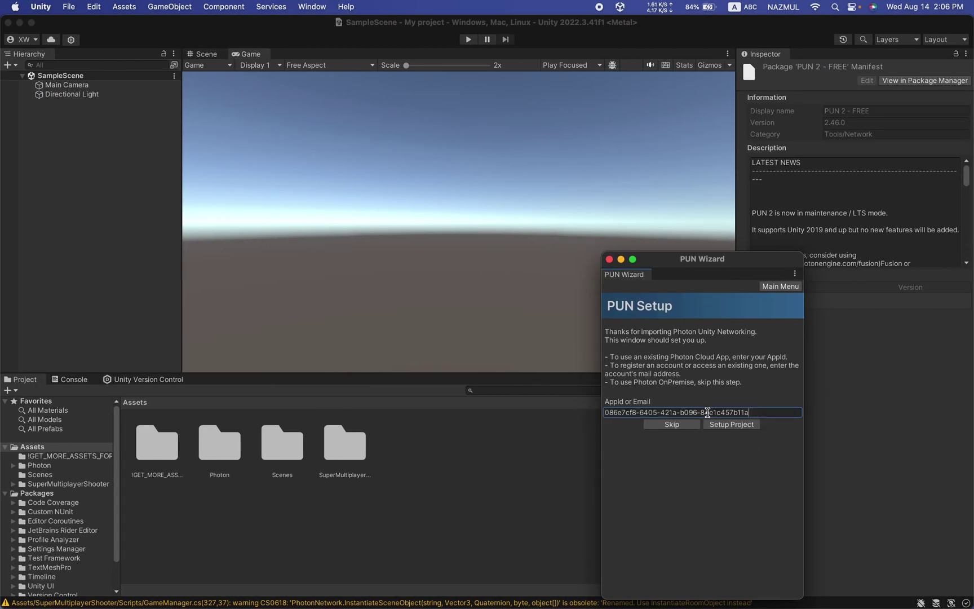
click(736, 425)
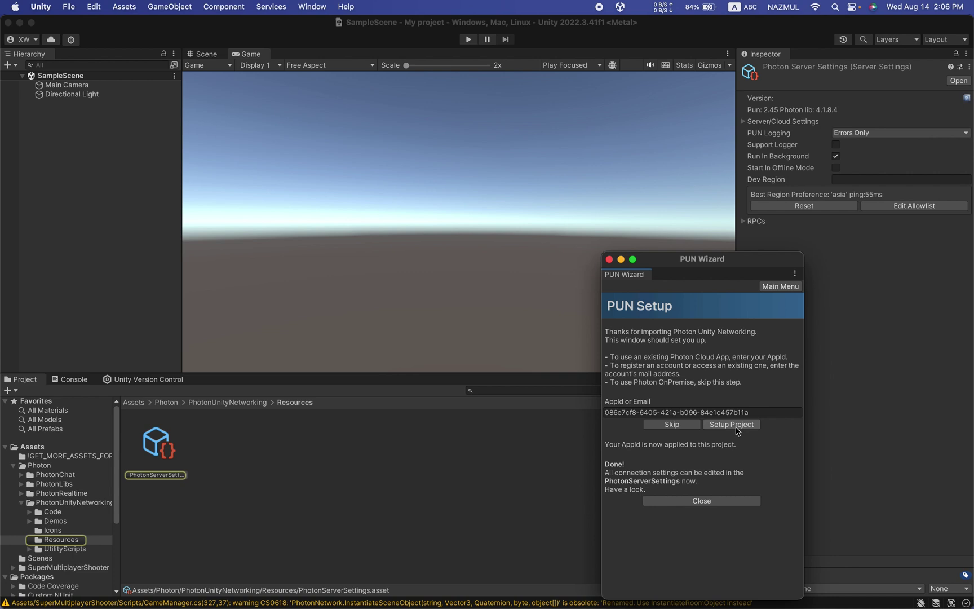
click(665, 503)
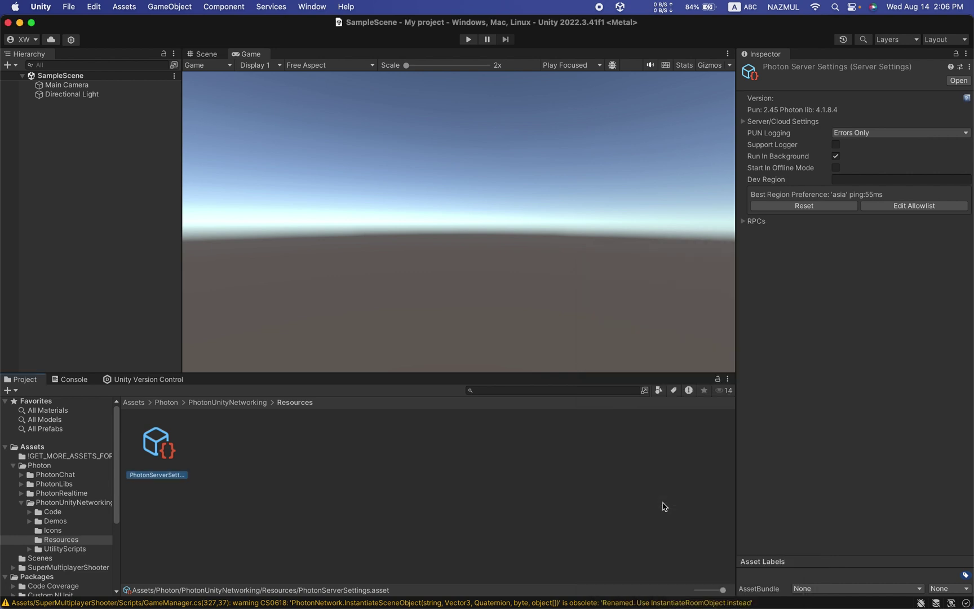
- Review and clear the Console messages, then return to the Project tab's Assets root
click(73, 379)
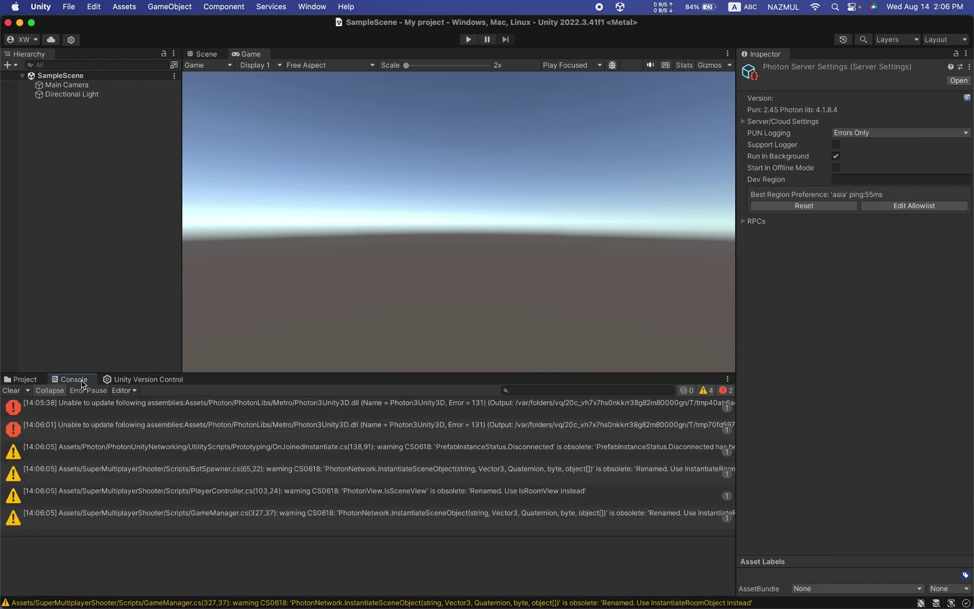
click(155, 380)
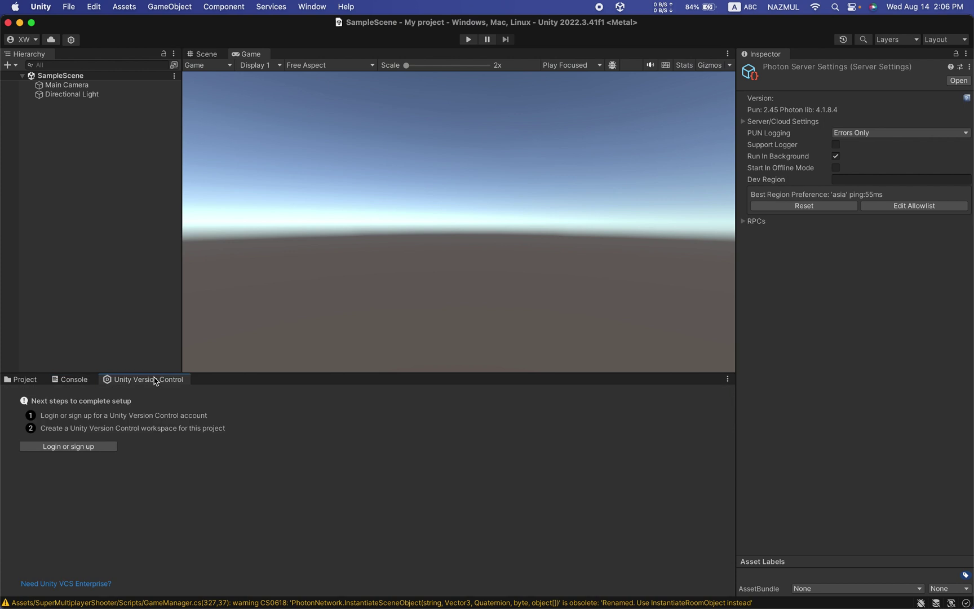
click(69, 384)
click(15, 402)
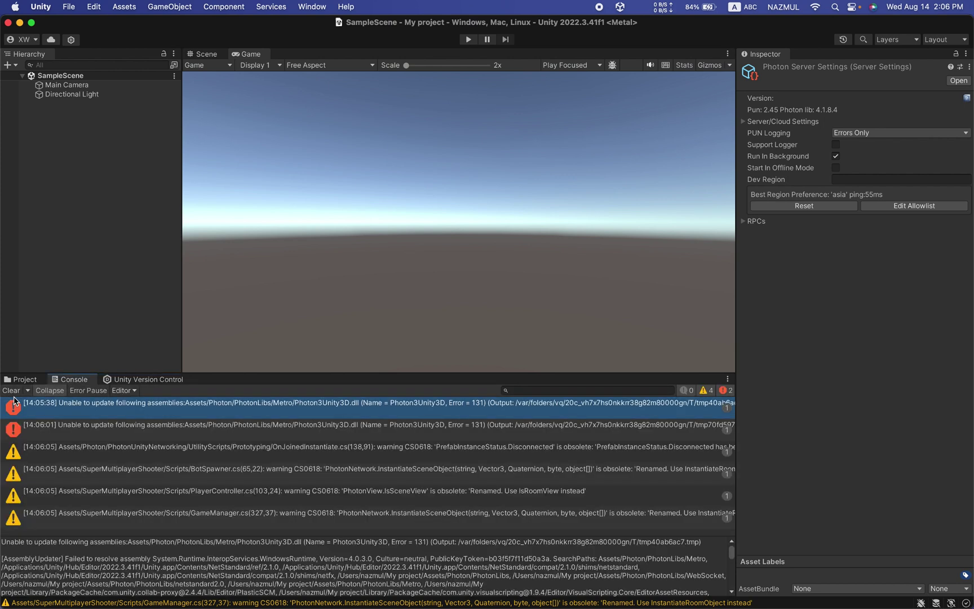
click(15, 390)
click(23, 380)
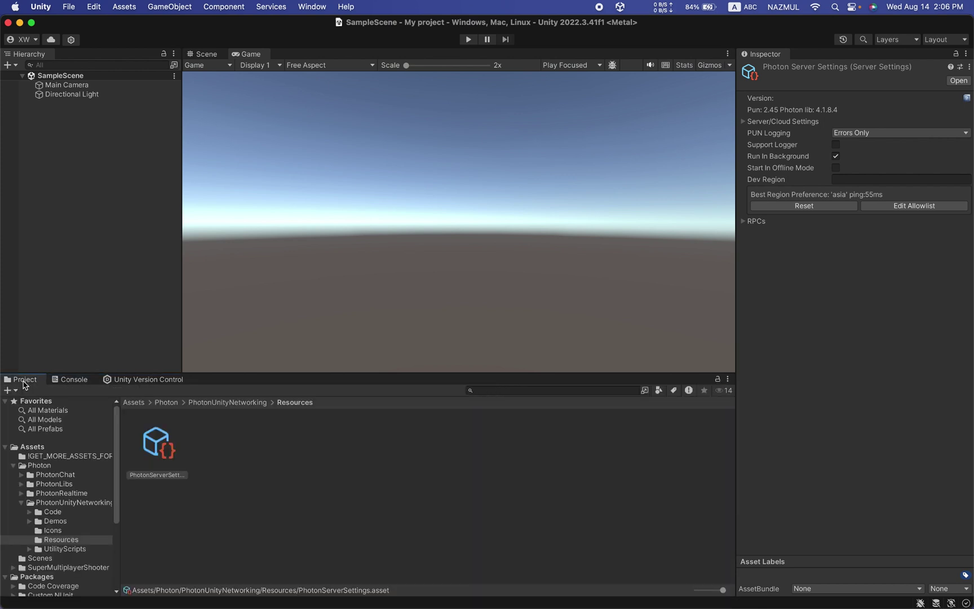
click(134, 402)
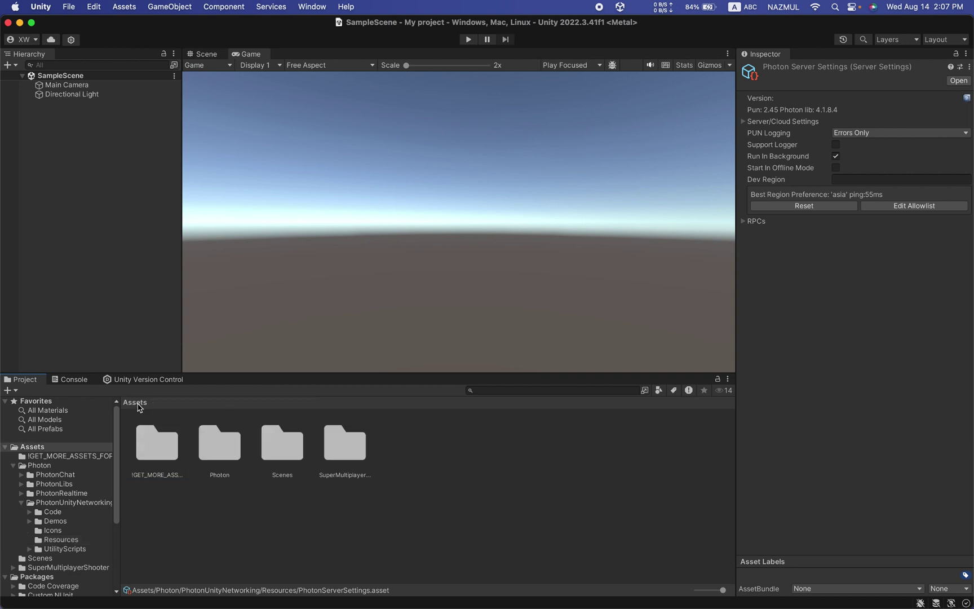
- Open SuperMultiplayerShooter's MainMenu scene, play it, dismiss the xcrun prompt, and maximize the Game view
double_click(336, 449)
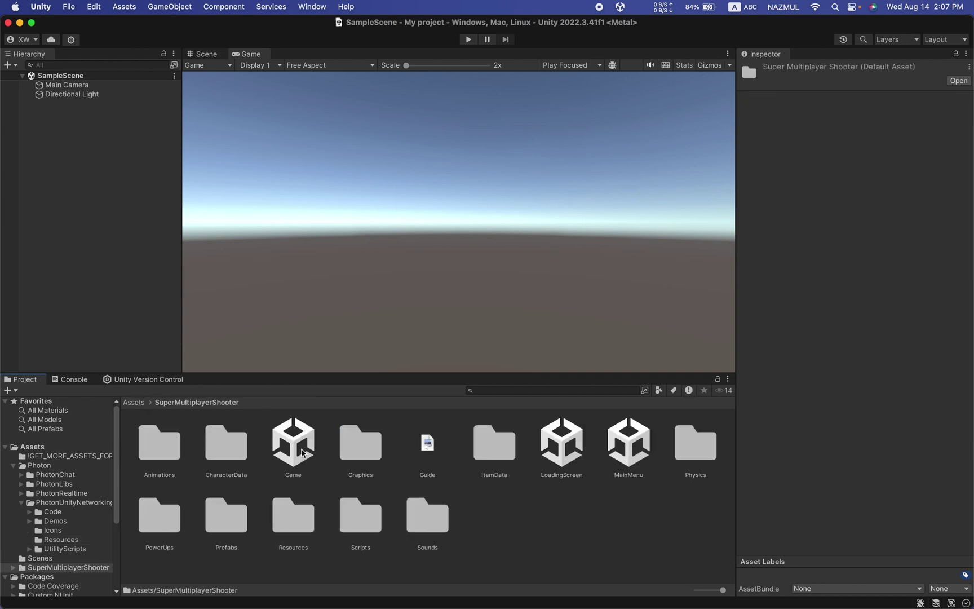
double_click(624, 455)
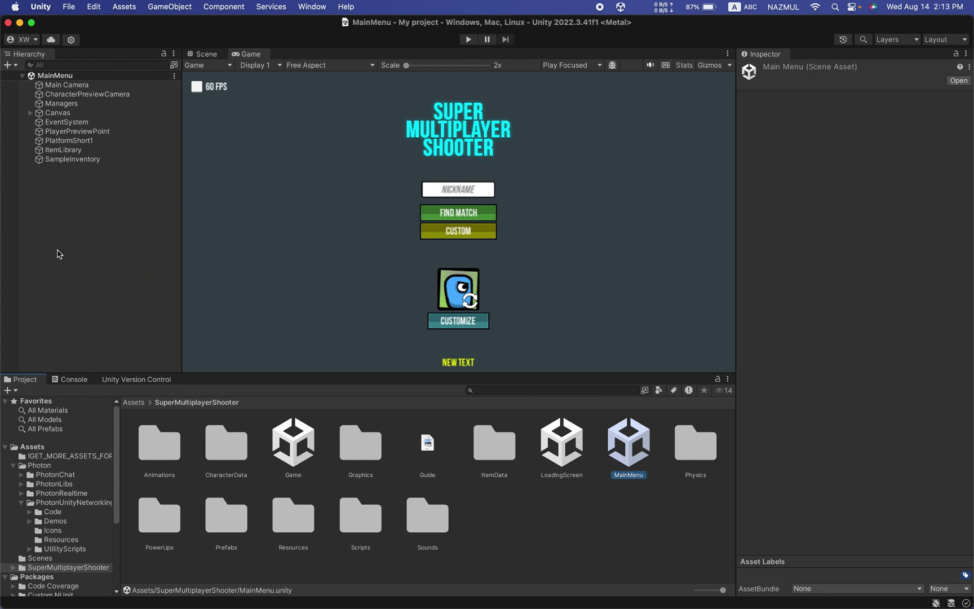
click(469, 39)
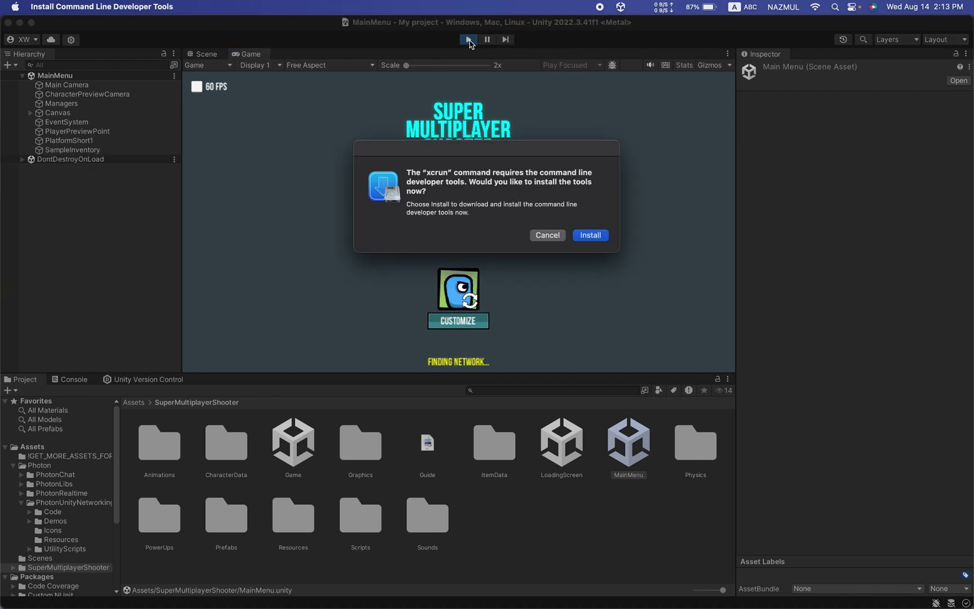
click(547, 236)
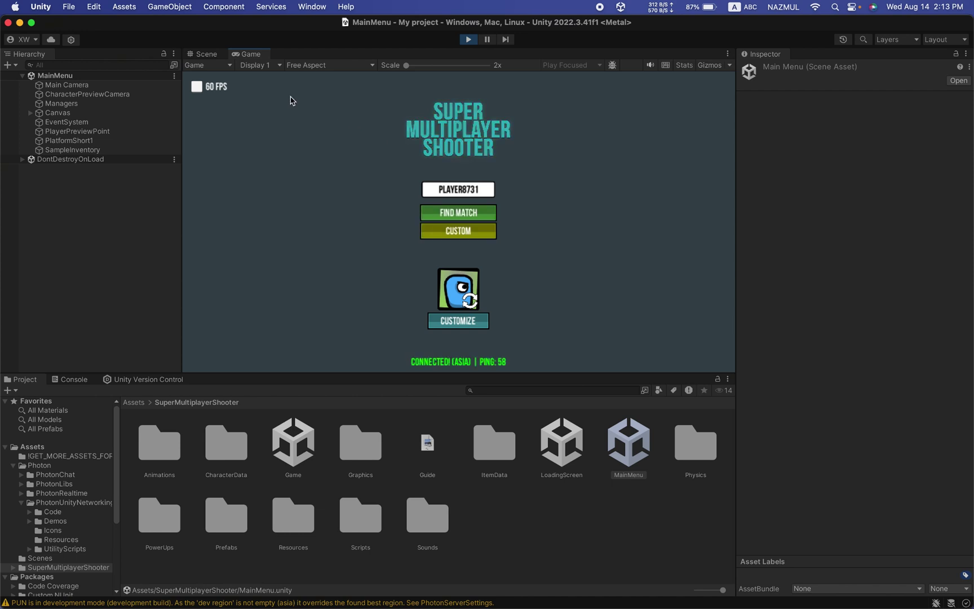
double_click(252, 54)
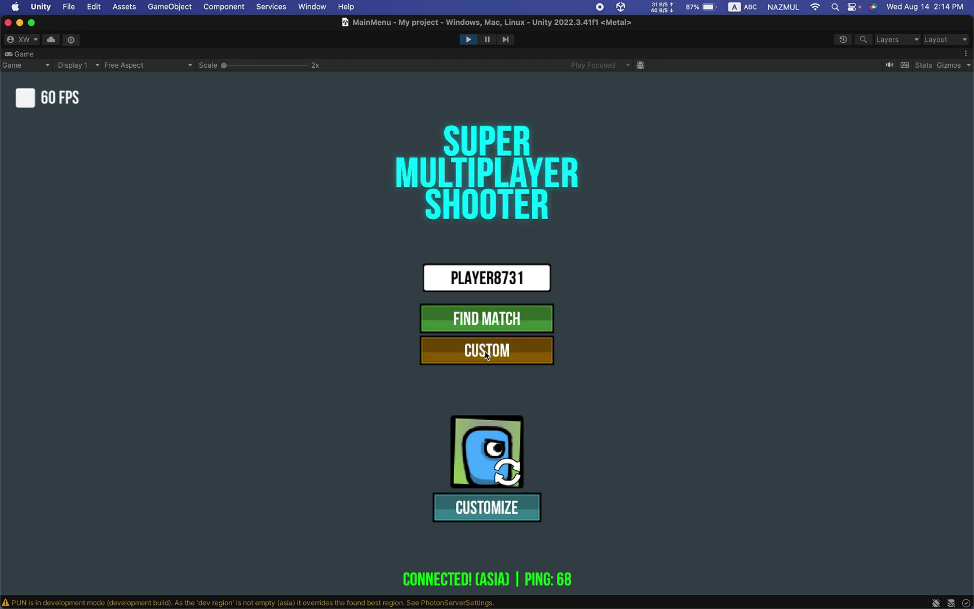
- Append 'INFRA' to the player nickname
click(494, 279)
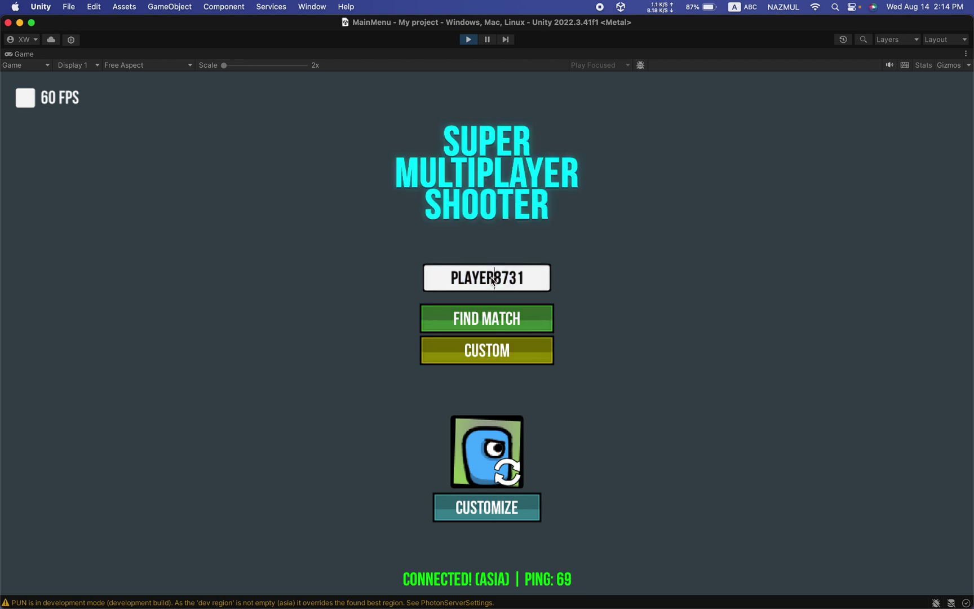
click(533, 281)
text(INFRA)
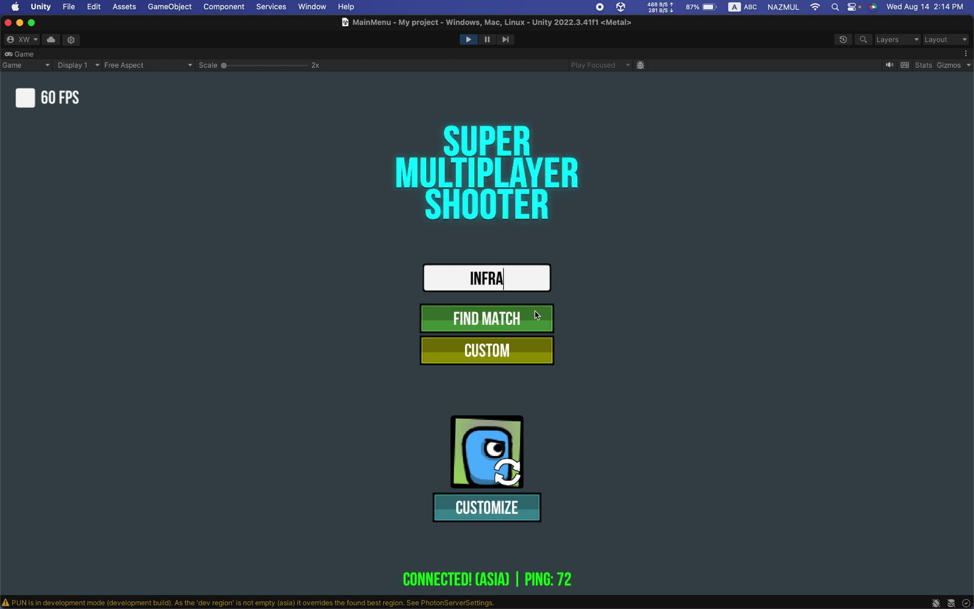
- Create and start a custom BASE game with 8 players and bots enabled
click(494, 349)
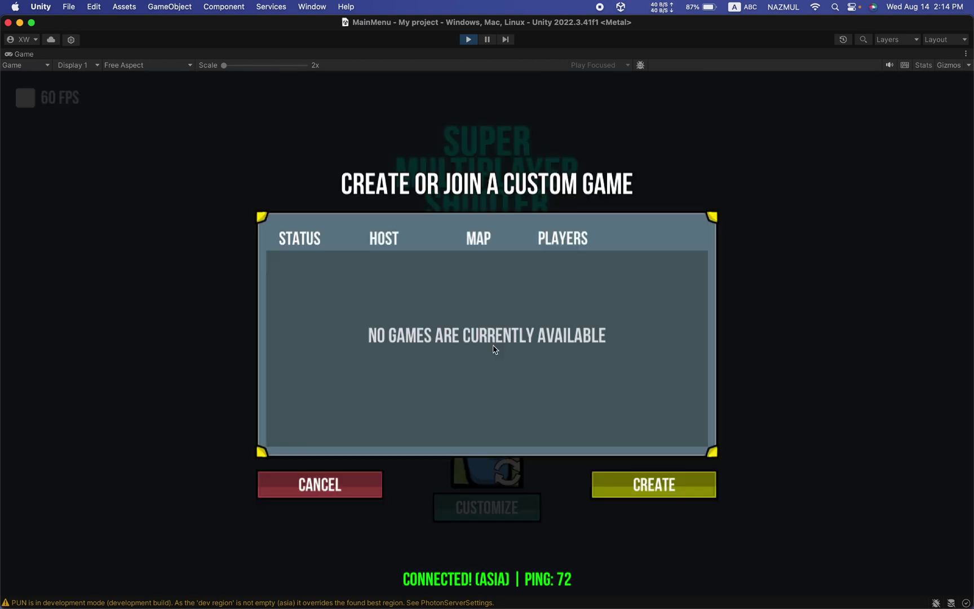
click(642, 494)
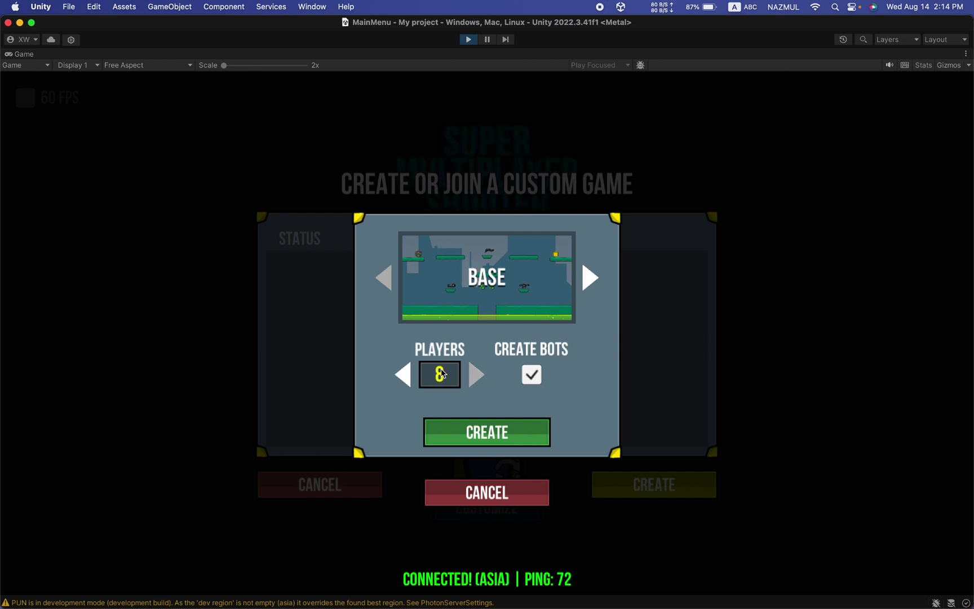
click(487, 439)
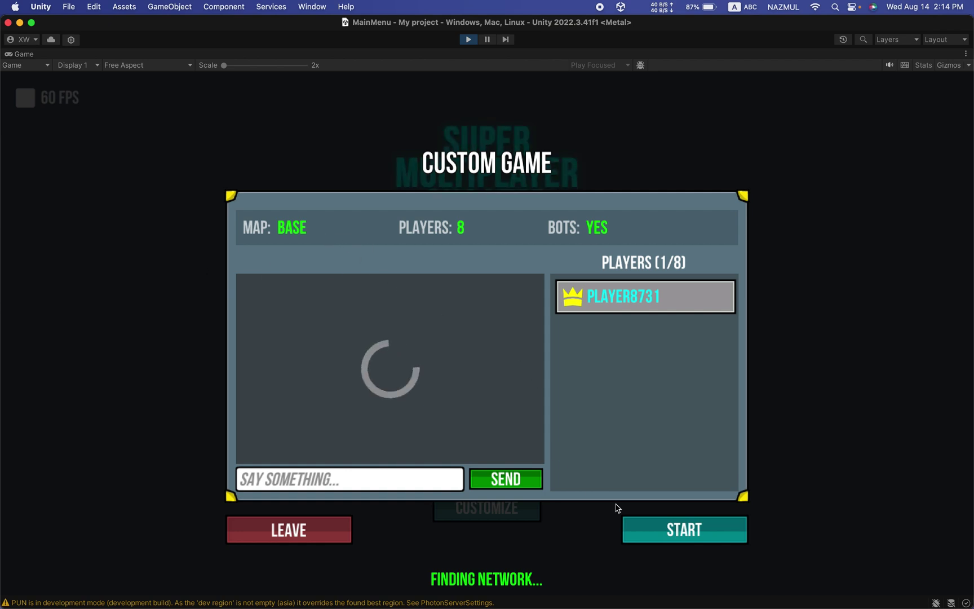
click(640, 533)
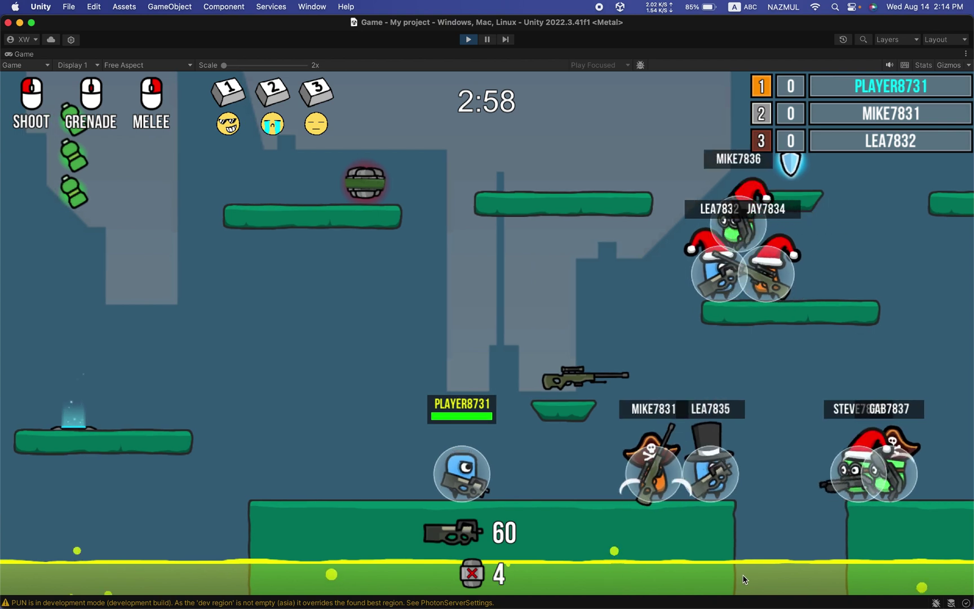
- Shoot at the bots during the match, then stop Play mode to return to the editor
click(744, 573)
click(744, 567)
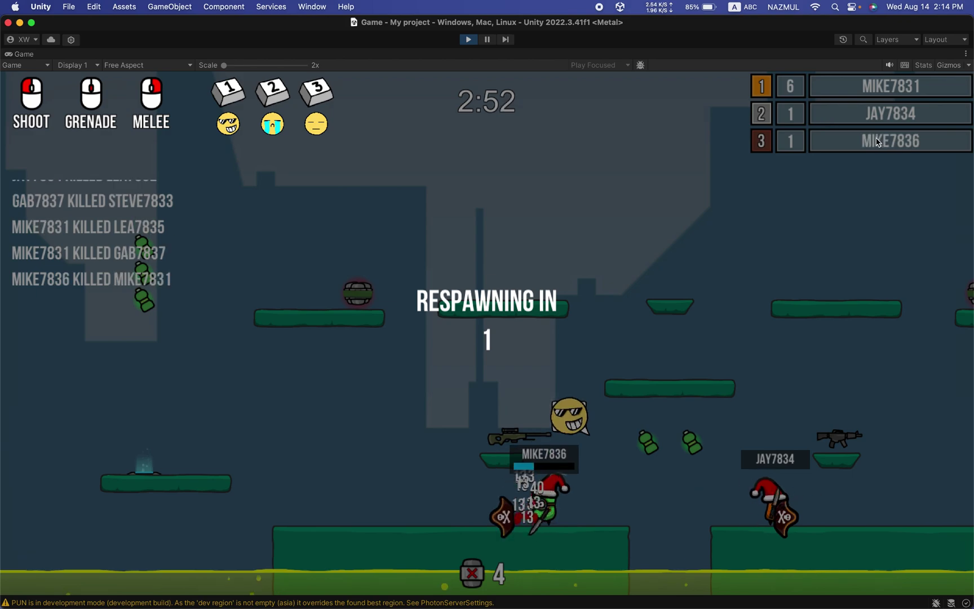
key(XF86AudioRaiseVolume)
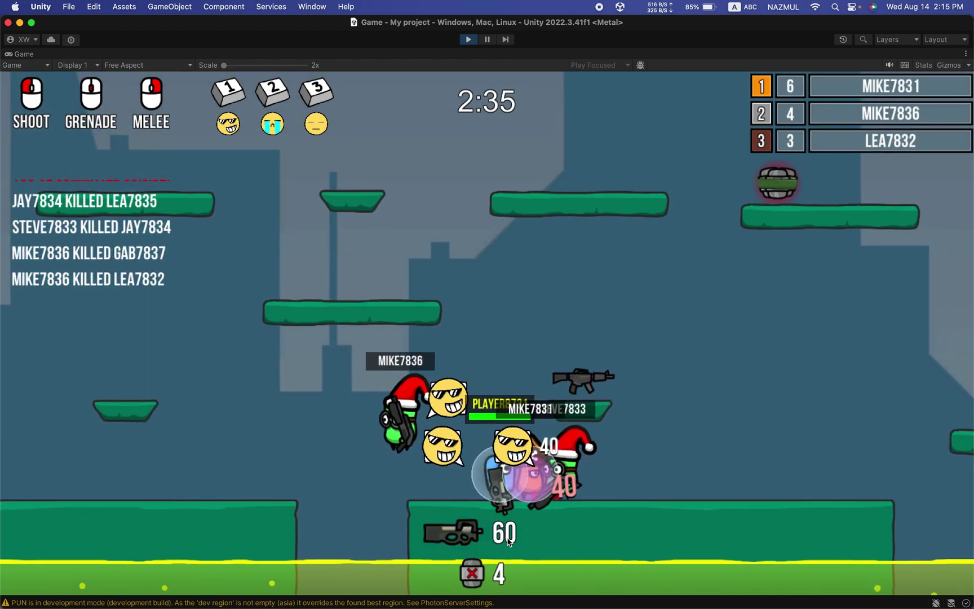
click(630, 541)
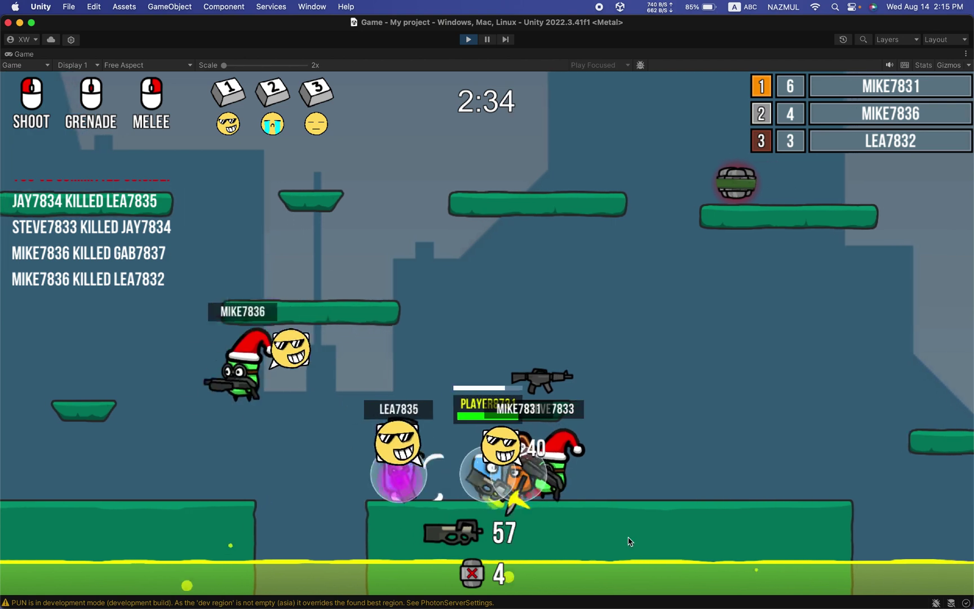
click(630, 542)
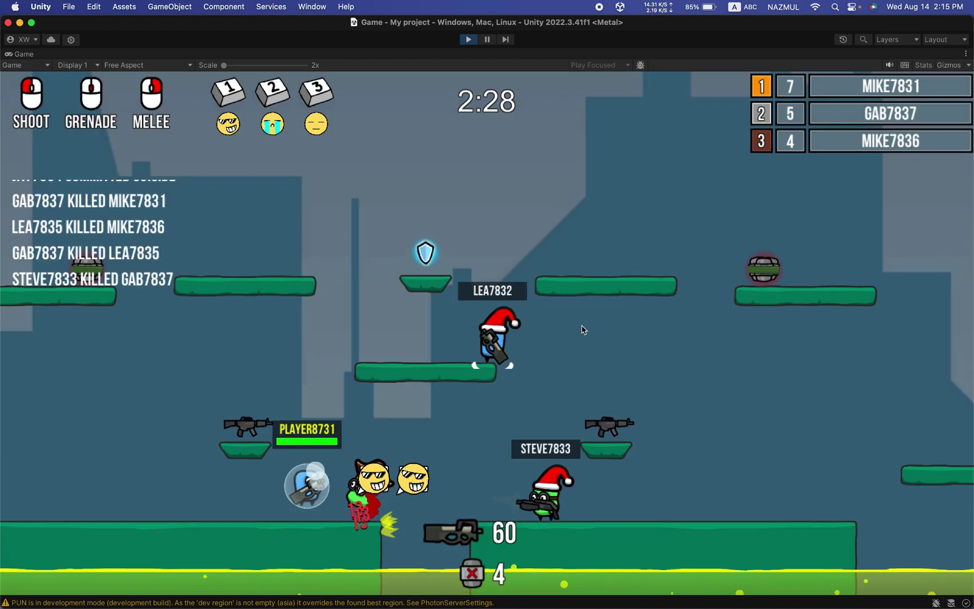
click(468, 39)
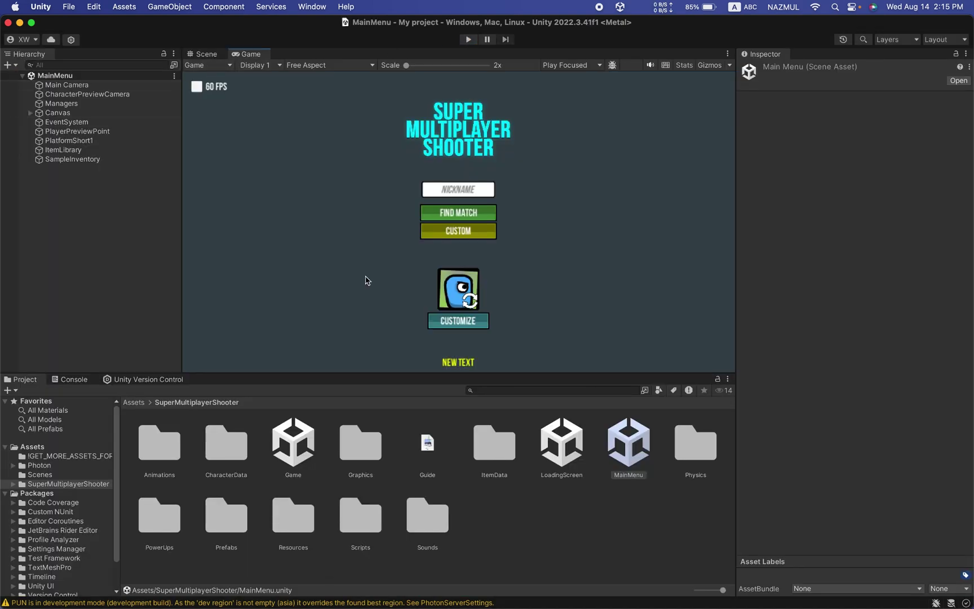
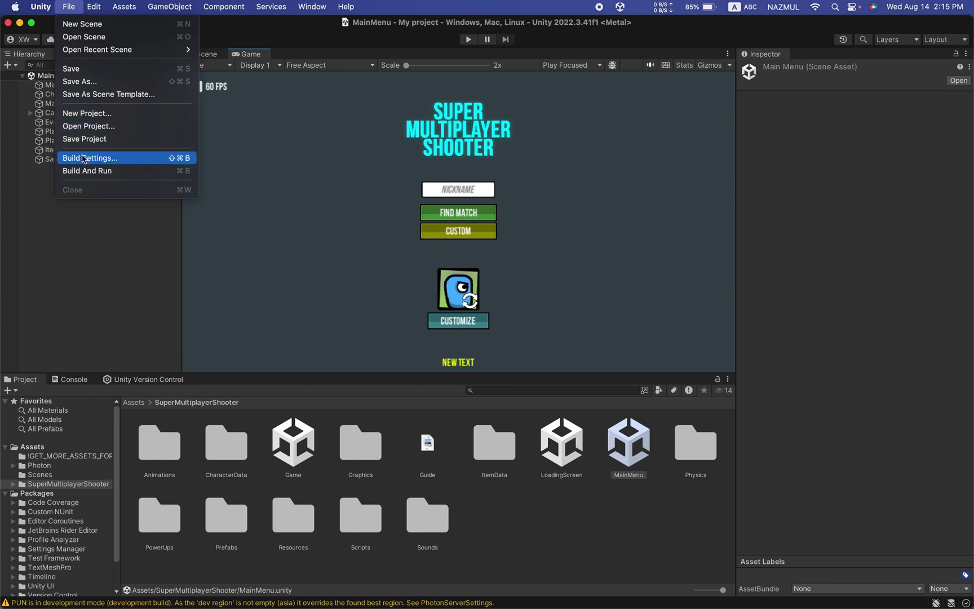
- Open Build Settings for macOS with MainMenu, LoadingScreen and Game, then cancel the Build And Run save prompt
click(84, 158)
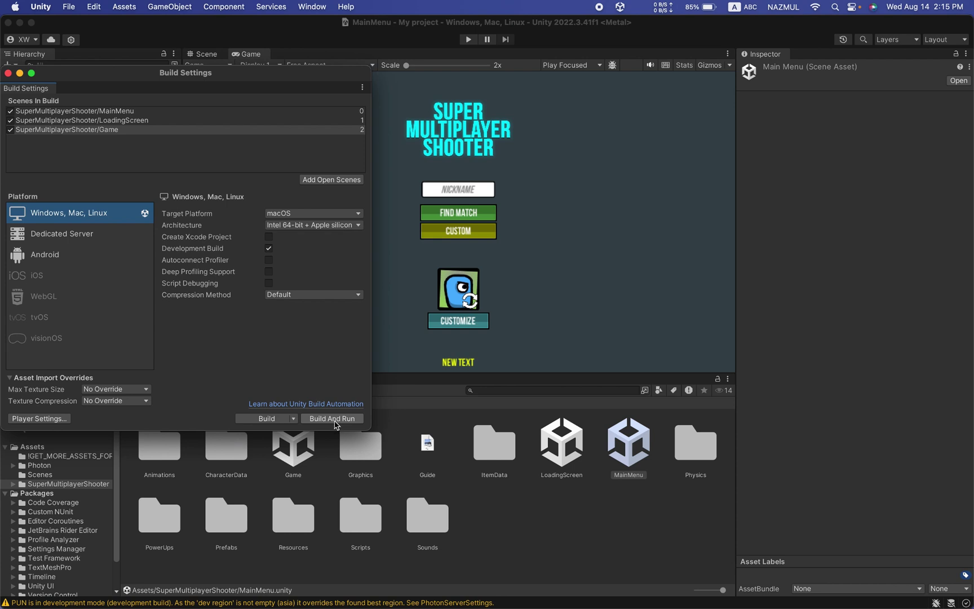
click(333, 418)
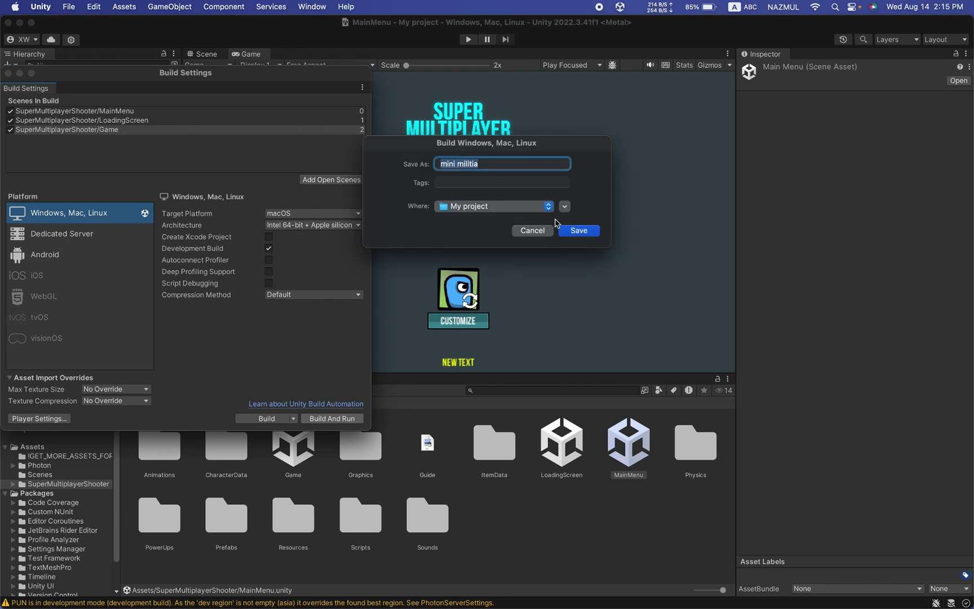
click(524, 231)
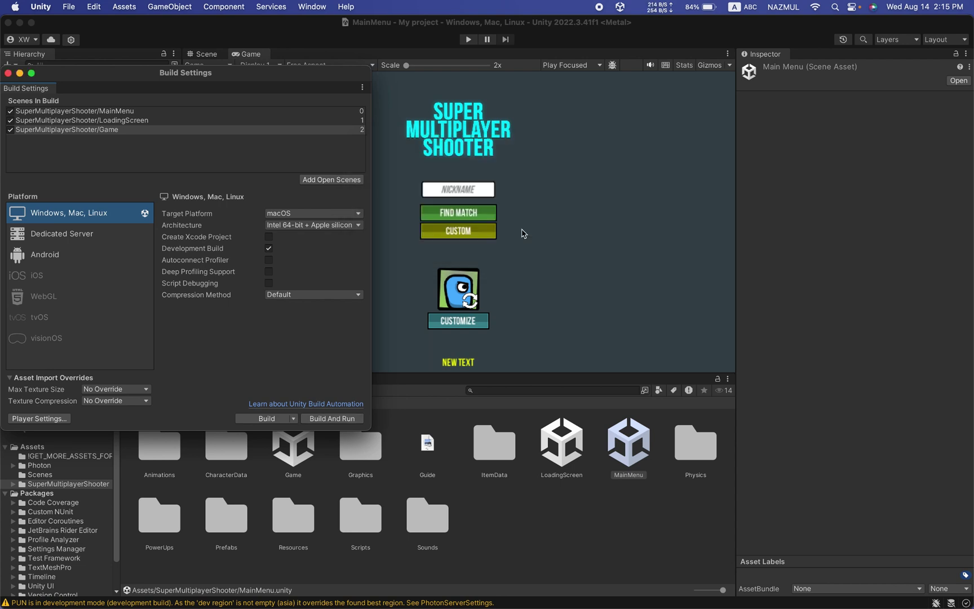
mouse_move(461, 608)
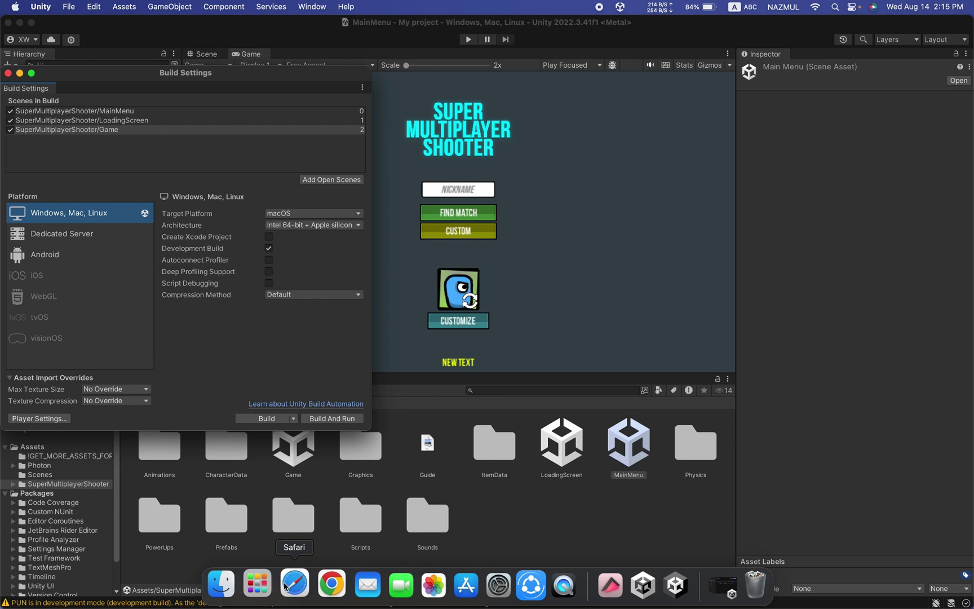
- Open a Finder window, browse This Mac's recent files, and make the window full screen
click(225, 587)
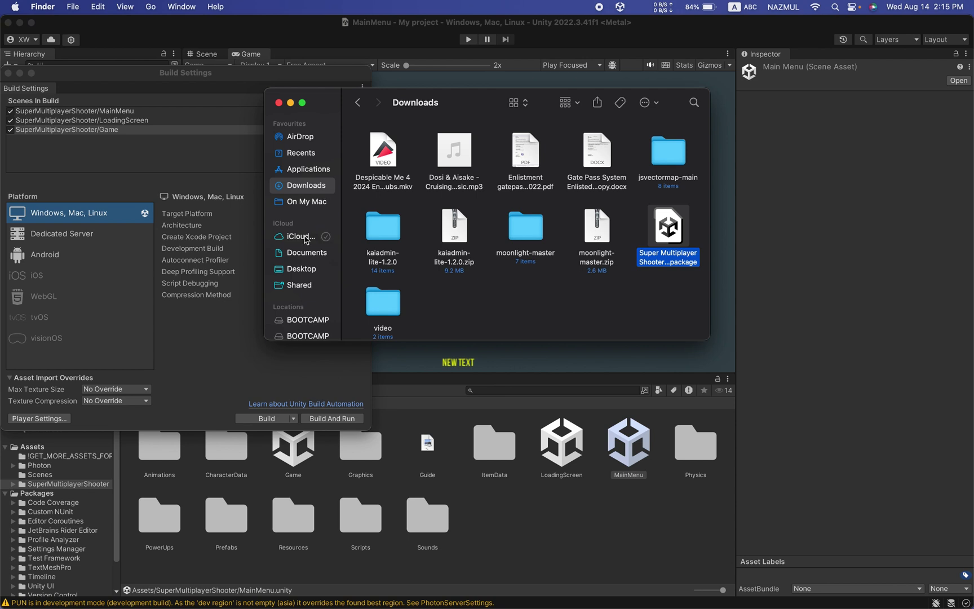
scroll(302, 231, down, 3)
scroll(296, 214, up, 2)
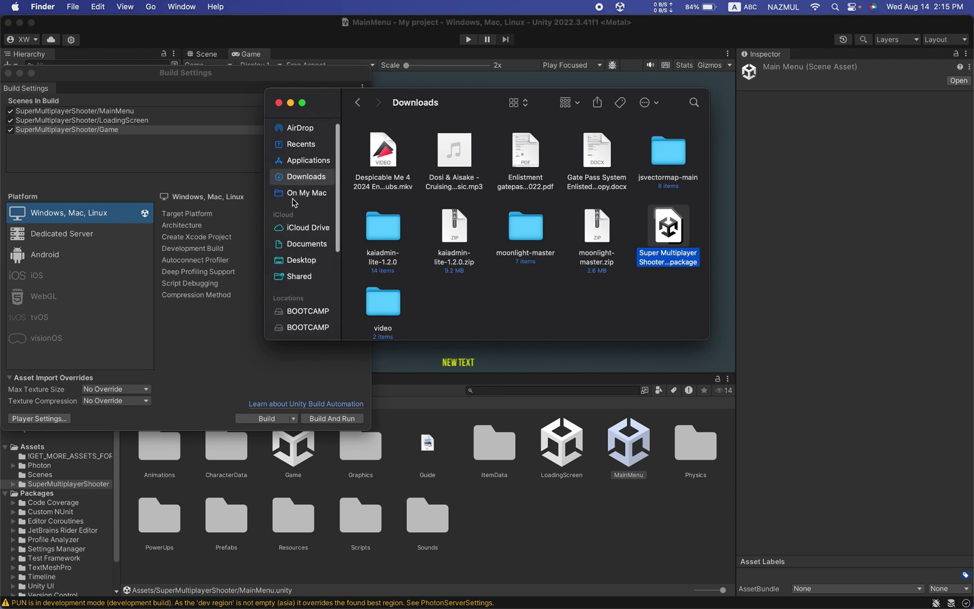
click(295, 194)
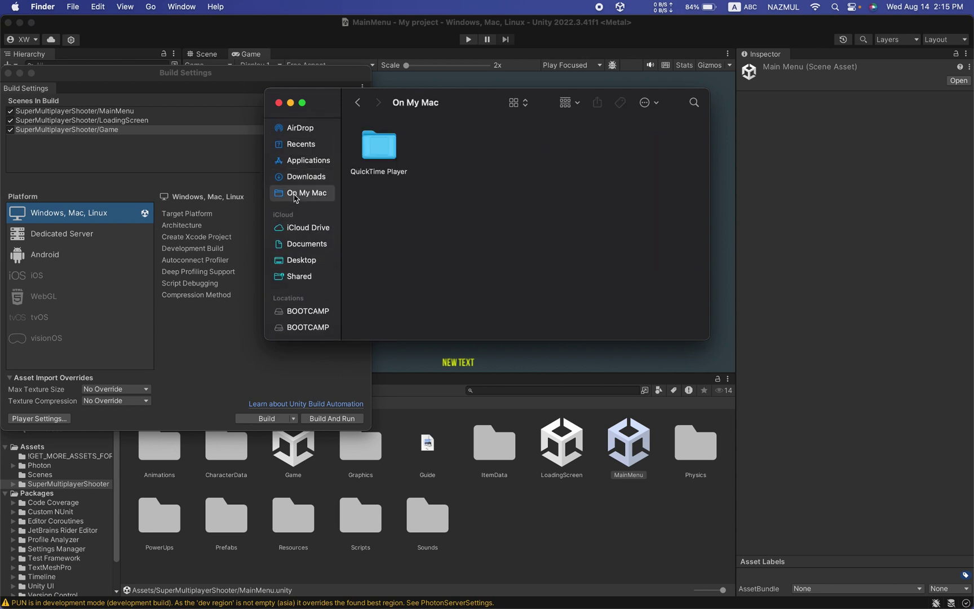
click(304, 148)
scroll(308, 169, down, 1)
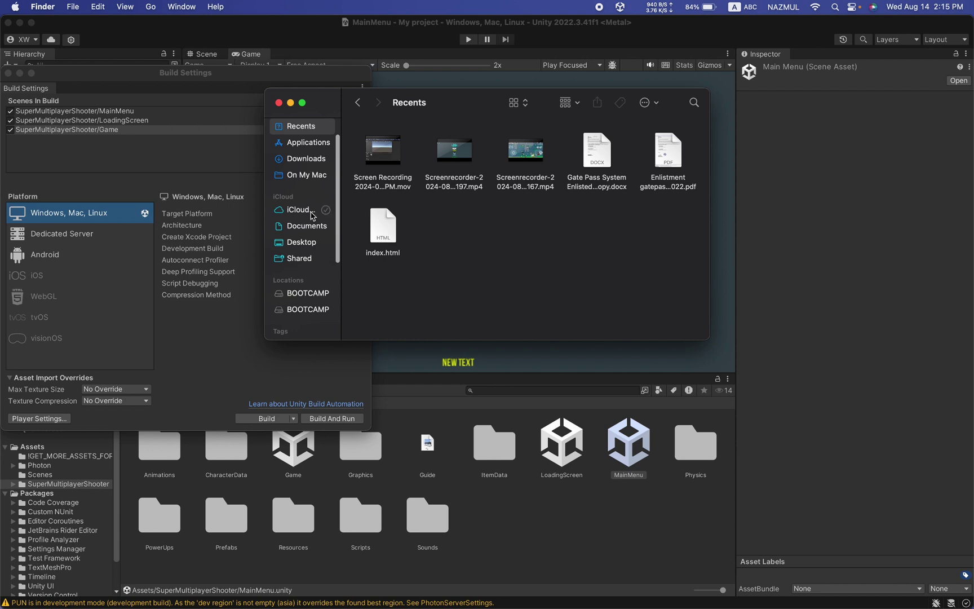
scroll(309, 239, down, 3)
scroll(309, 243, up, 2)
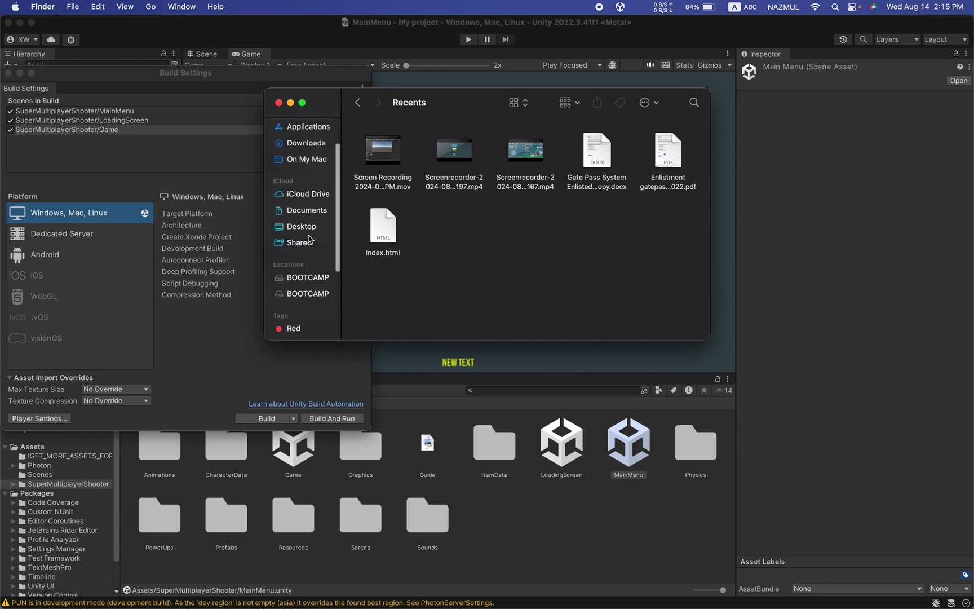
scroll(314, 172, up, 2)
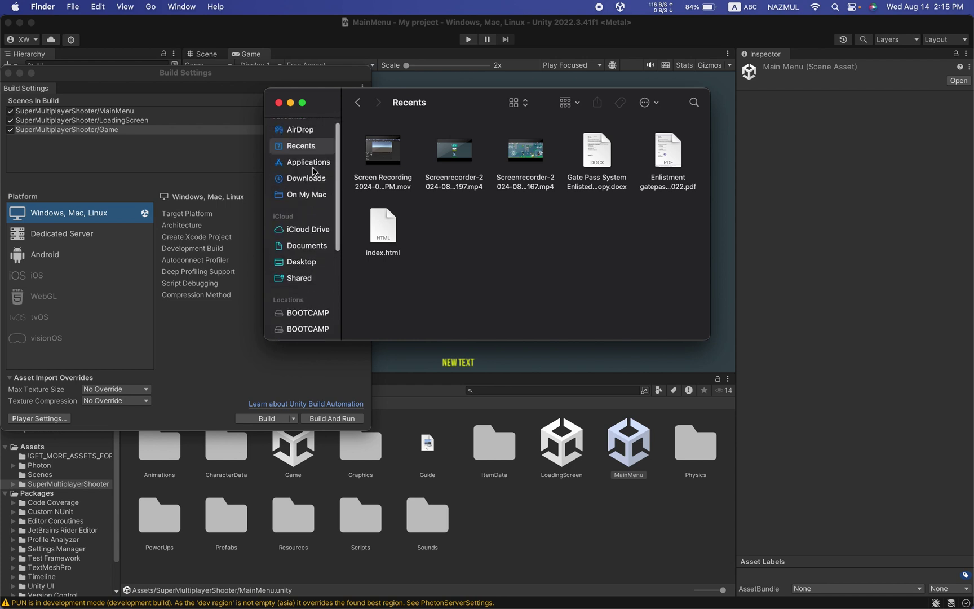
click(302, 104)
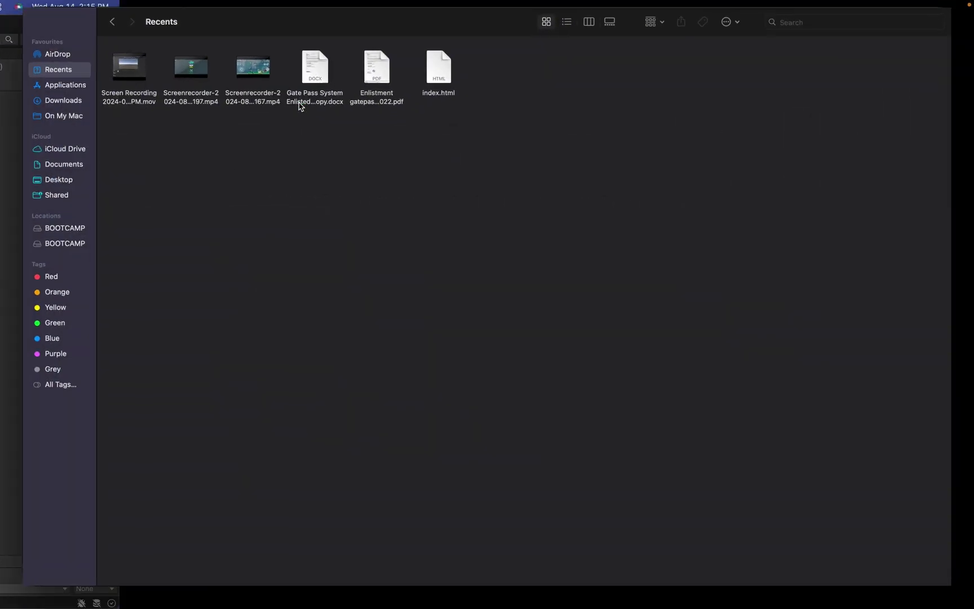
- Search for 'mini militi' and launch the mini militia app from the results
click(863, 20)
text(min)
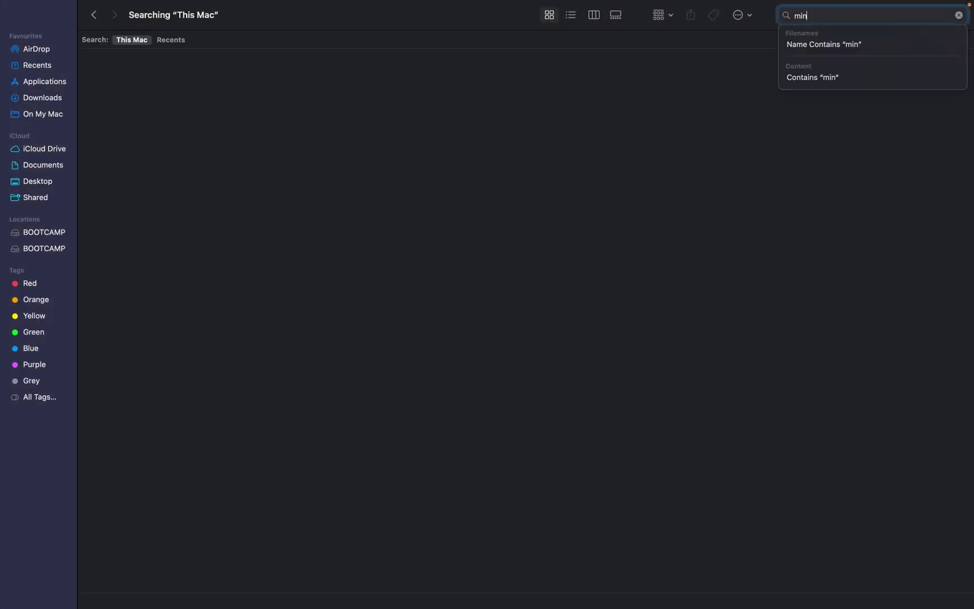
text(i m)
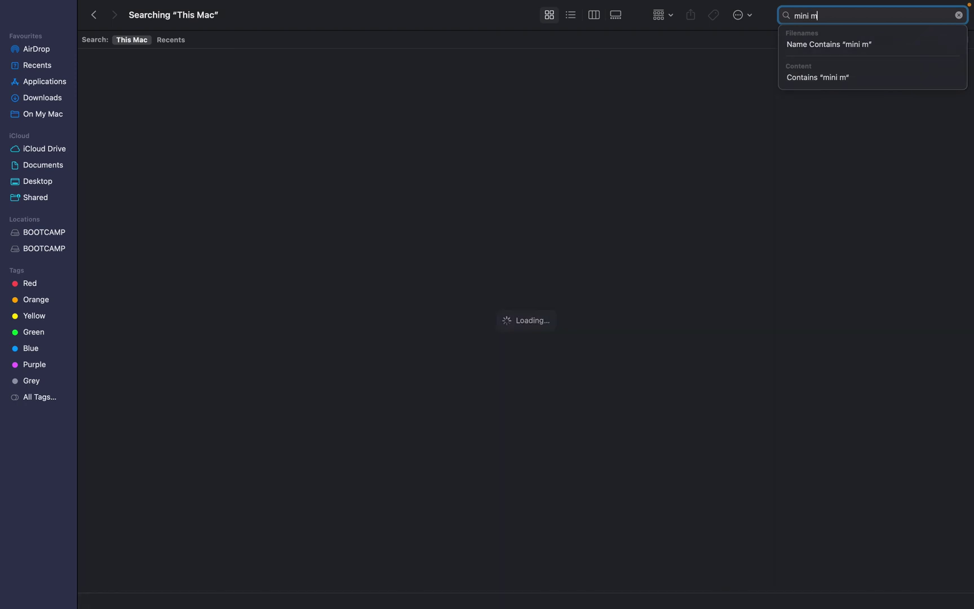
text(iliti)
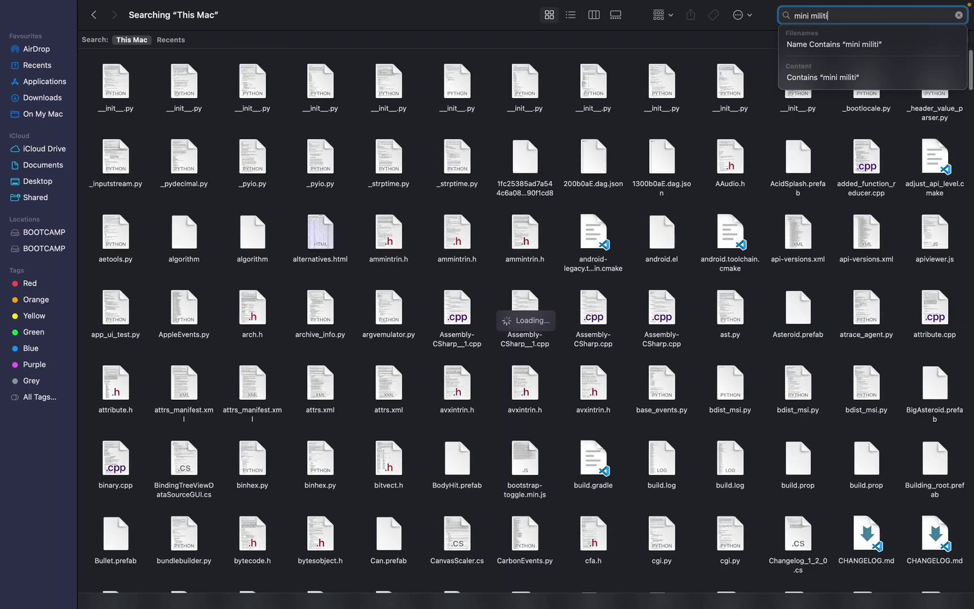
key(Down)
key(Down)
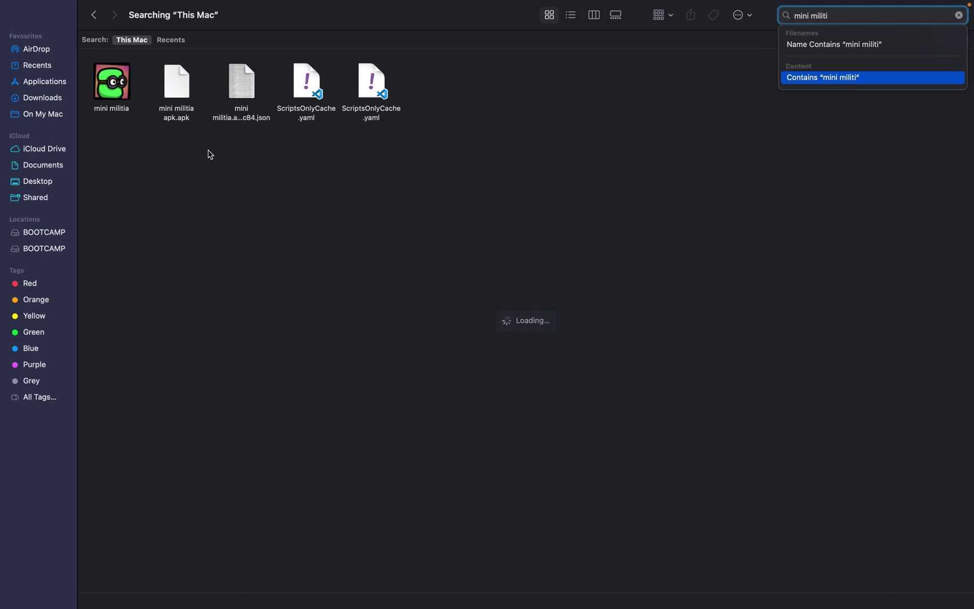
click(115, 94)
double_click(115, 94)
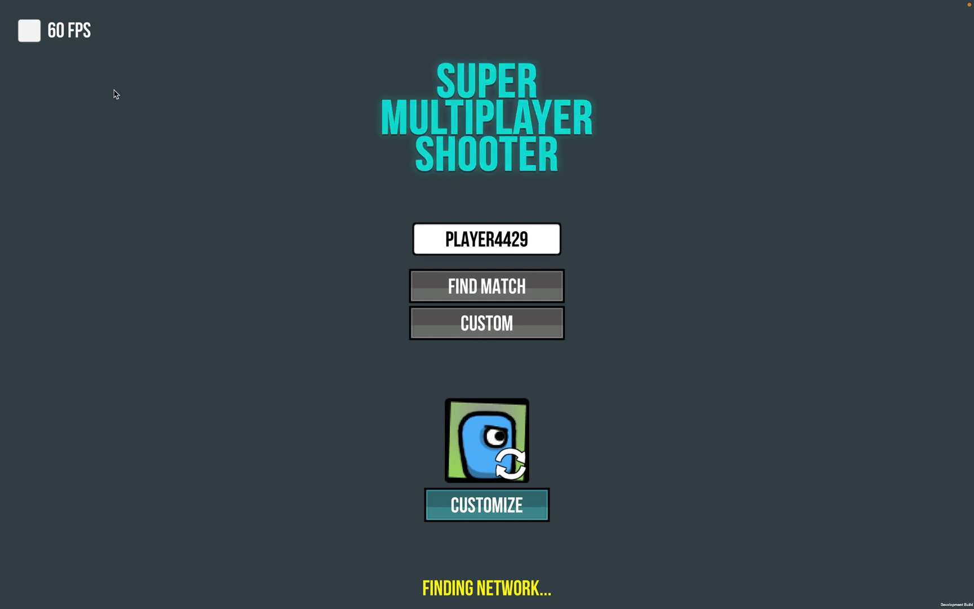
- Replace the default PLAYER4429 nickname and begin creating a new custom game
click(441, 241)
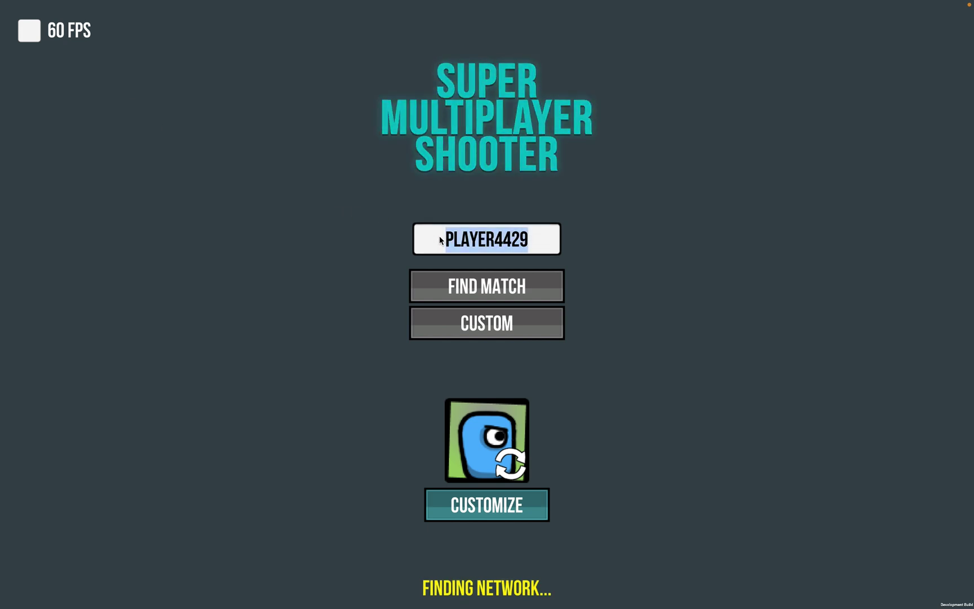
text(A)
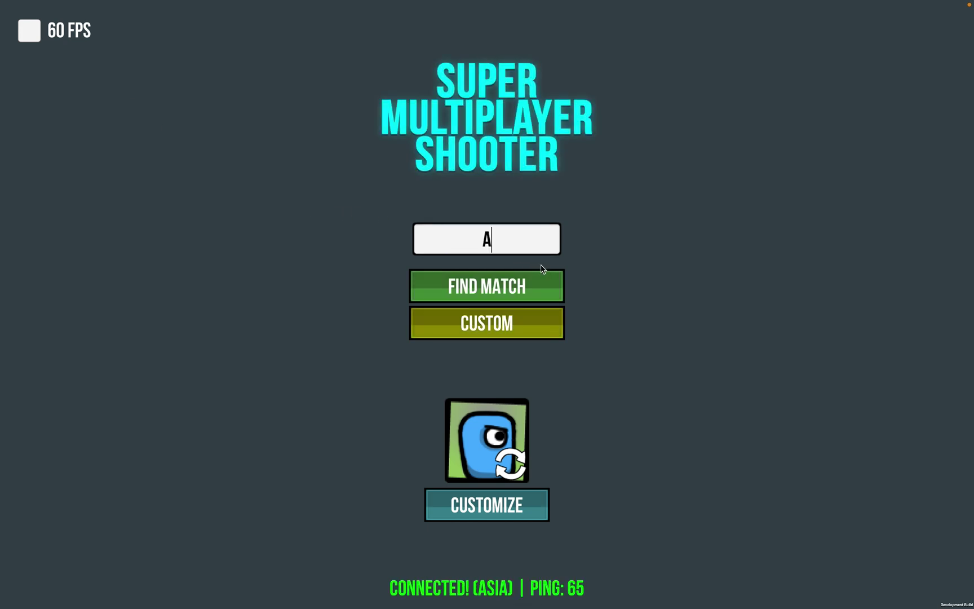
text(B)
click(499, 326)
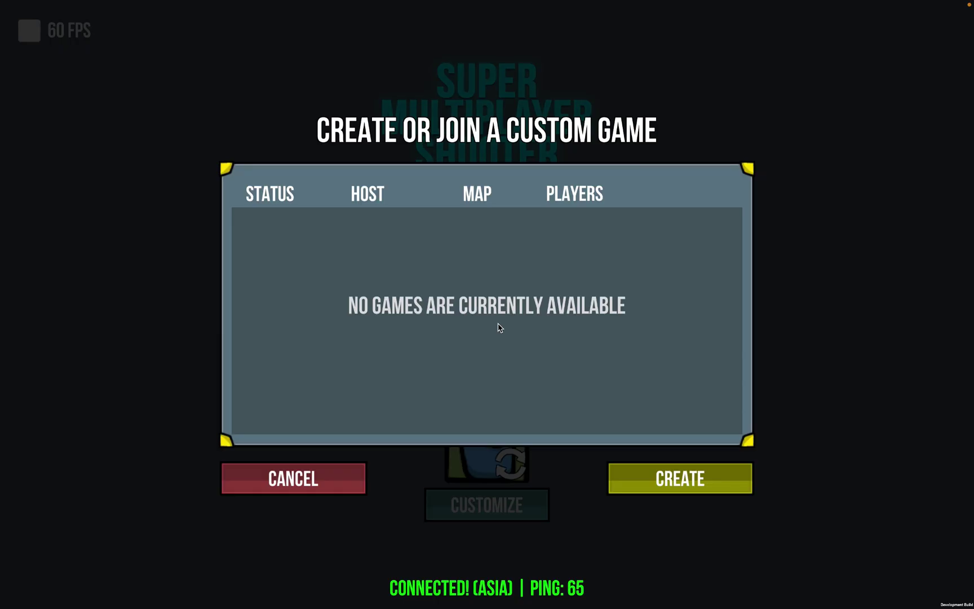
click(657, 476)
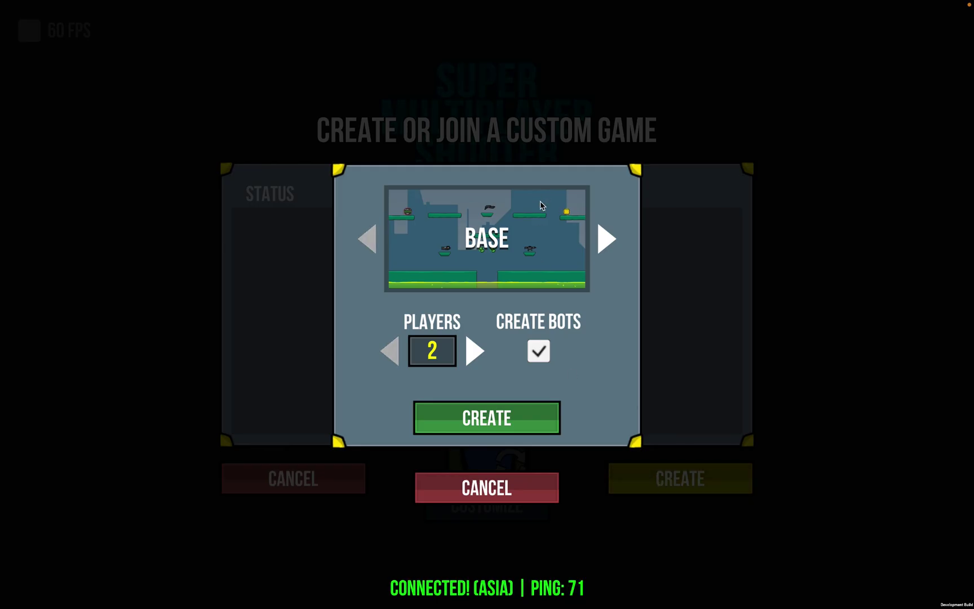
- Create a HIGHGROUNDS game for 3 players with bots and start the match
click(597, 238)
click(597, 238)
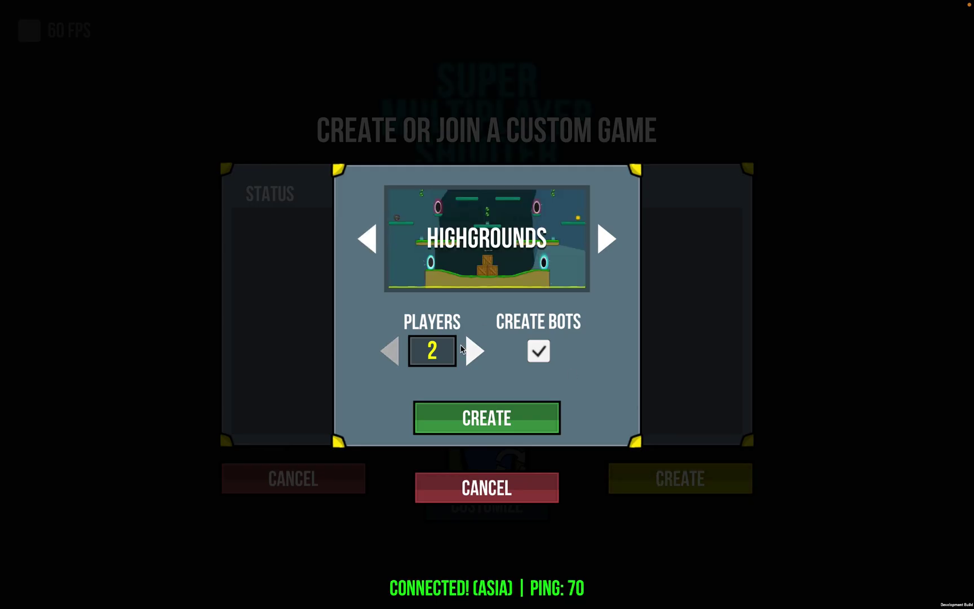
click(479, 353)
click(479, 353)
click(479, 354)
click(479, 354)
click(479, 354)
click(480, 353)
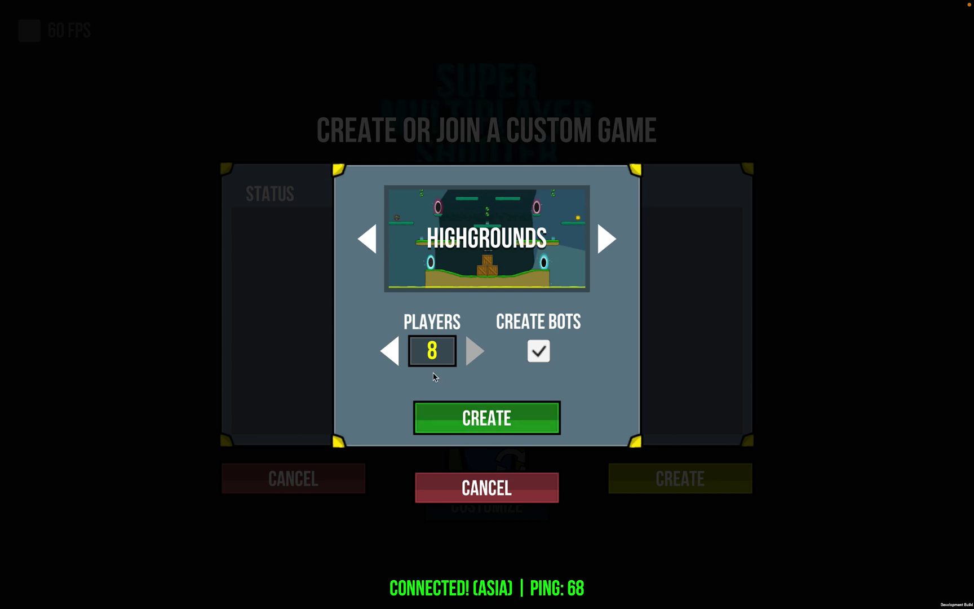
click(400, 352)
click(400, 352)
click(400, 352)
click(400, 352)
click(400, 352)
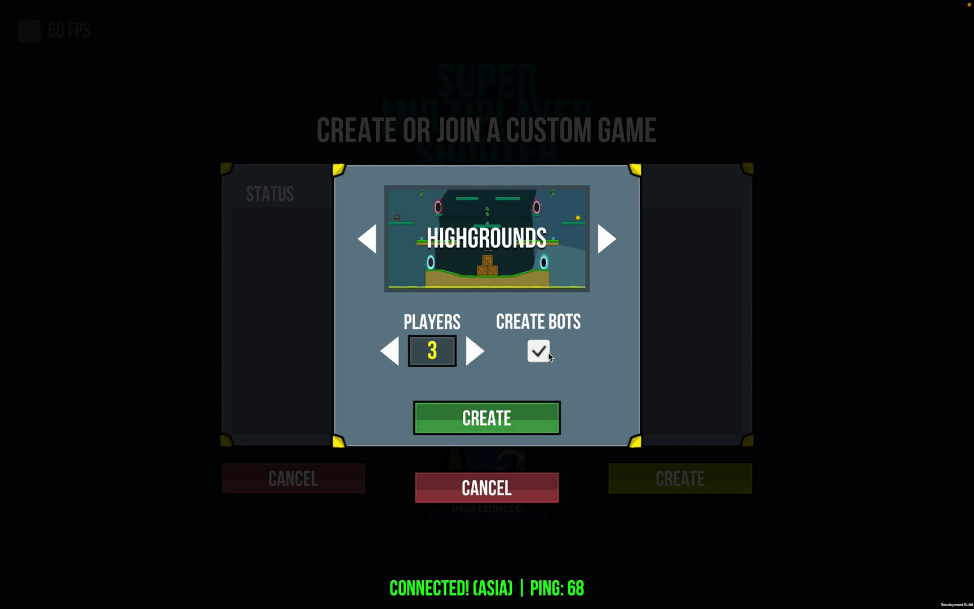
click(479, 416)
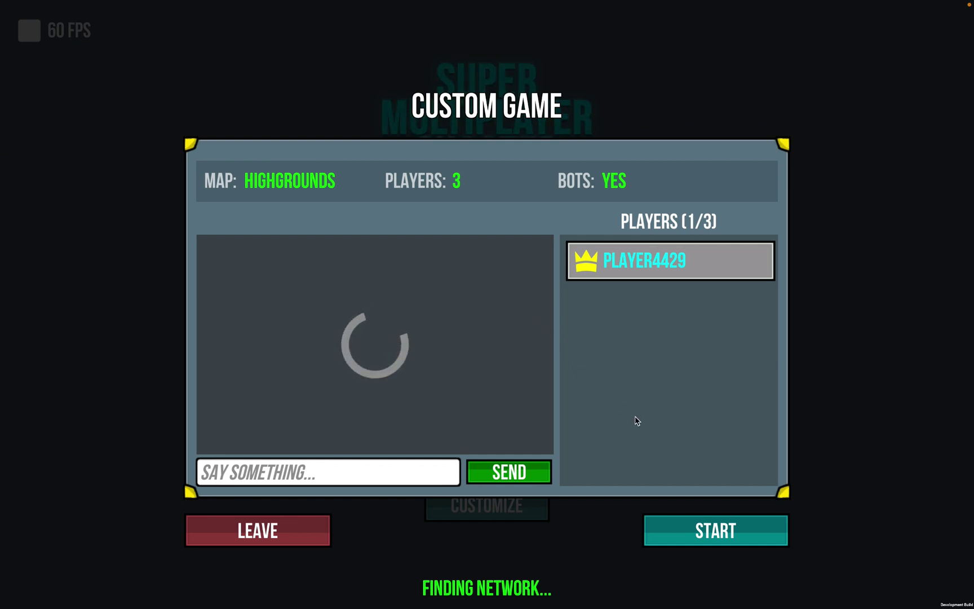
click(673, 534)
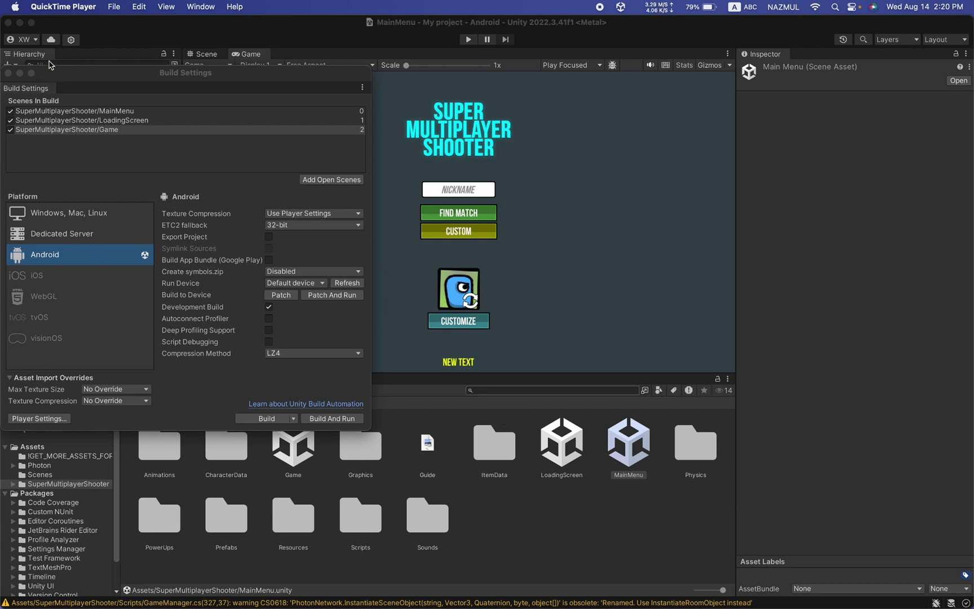
- Save the Unity project via File > Save Project and minimize the Android Build Settings window
click(114, 8)
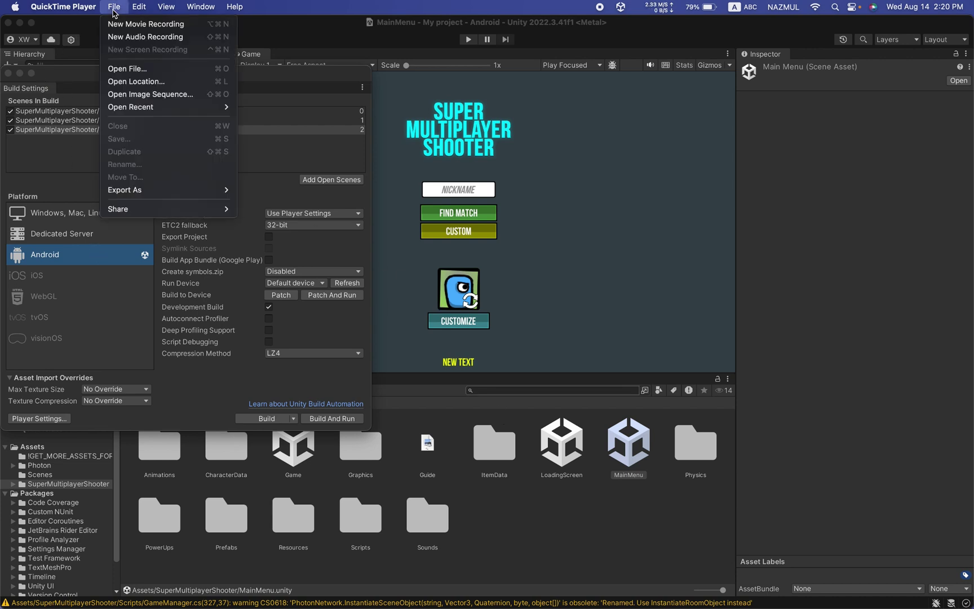
click(82, 56)
click(72, 8)
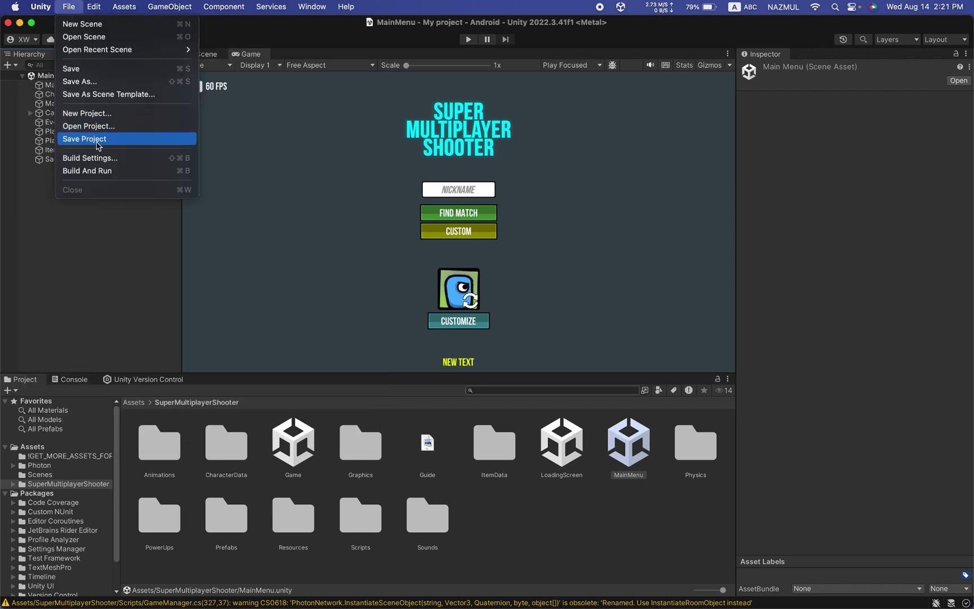
click(96, 162)
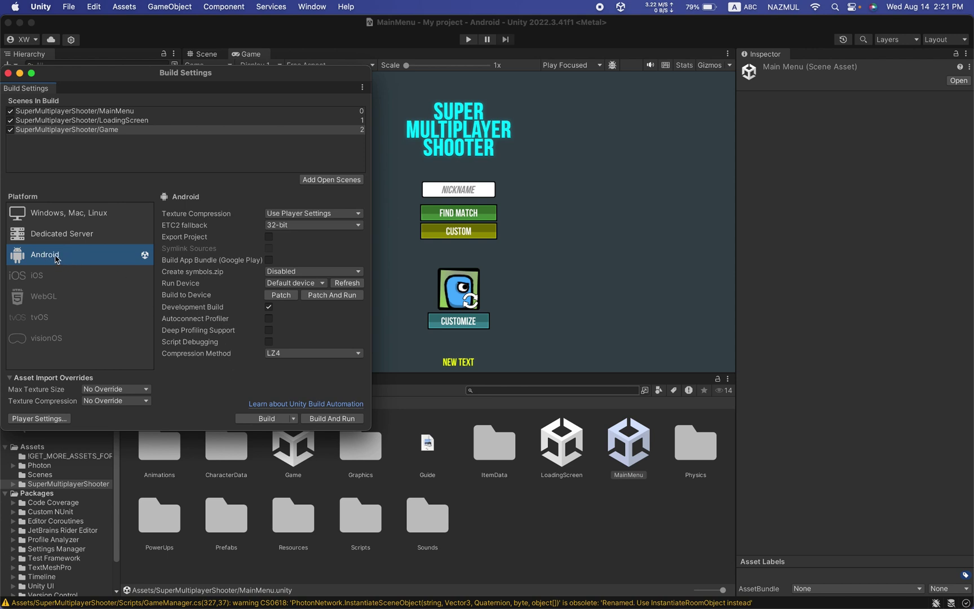
click(19, 73)
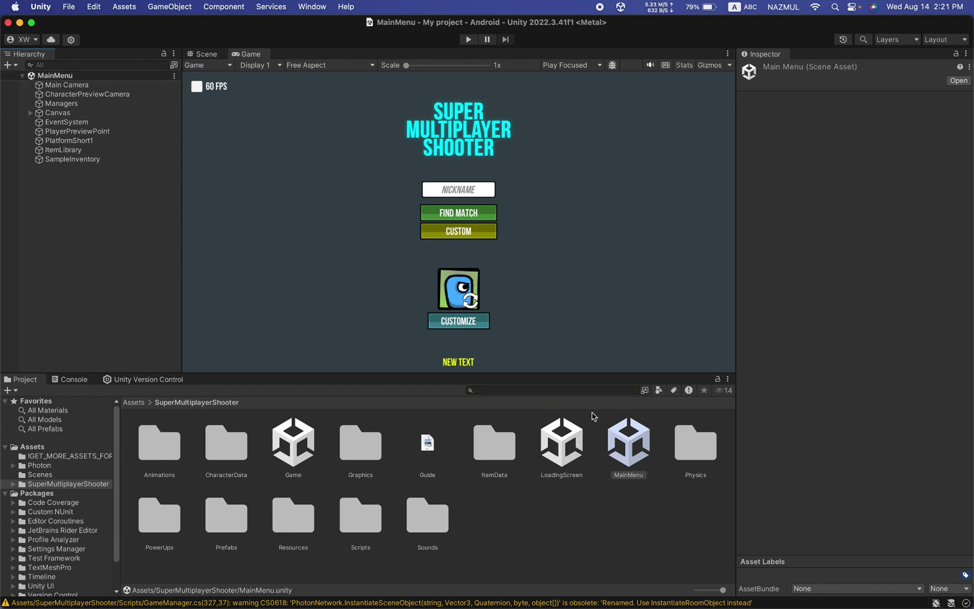
- Tick Use Mobile Controls on the Game scene's Managers object, save the scene, and reopen MainMenu
double_click(303, 444)
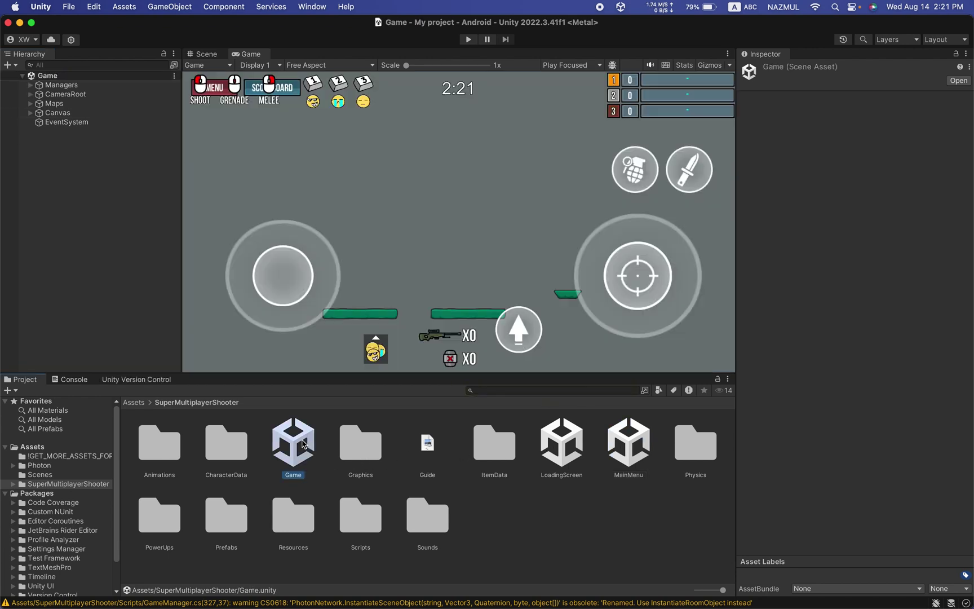
click(58, 87)
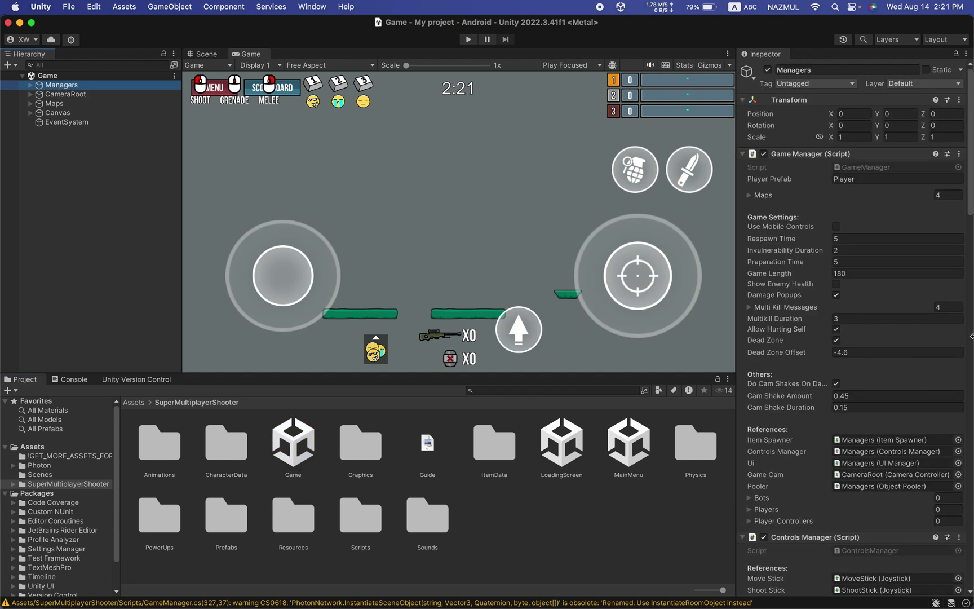
click(836, 228)
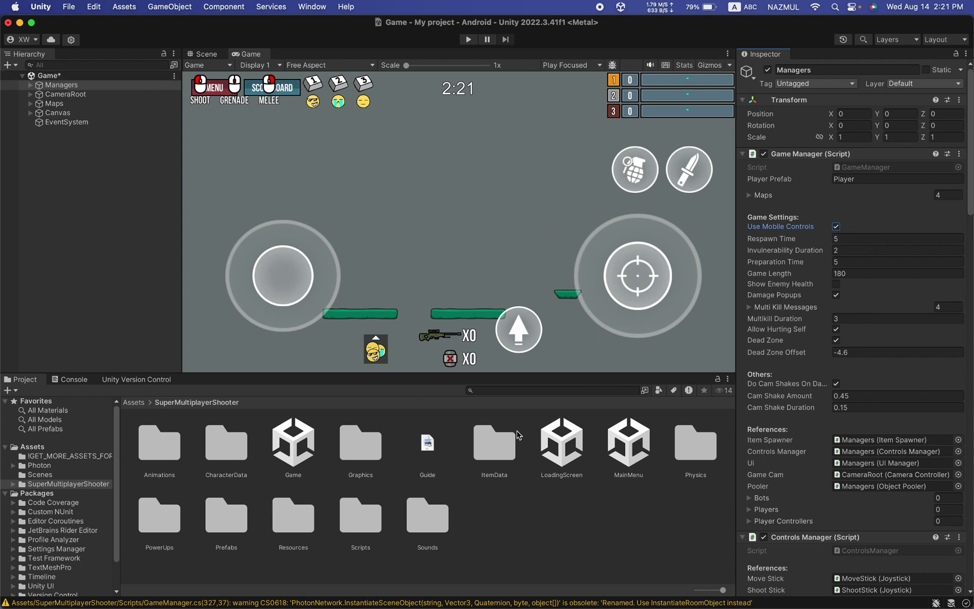
double_click(619, 467)
click(504, 255)
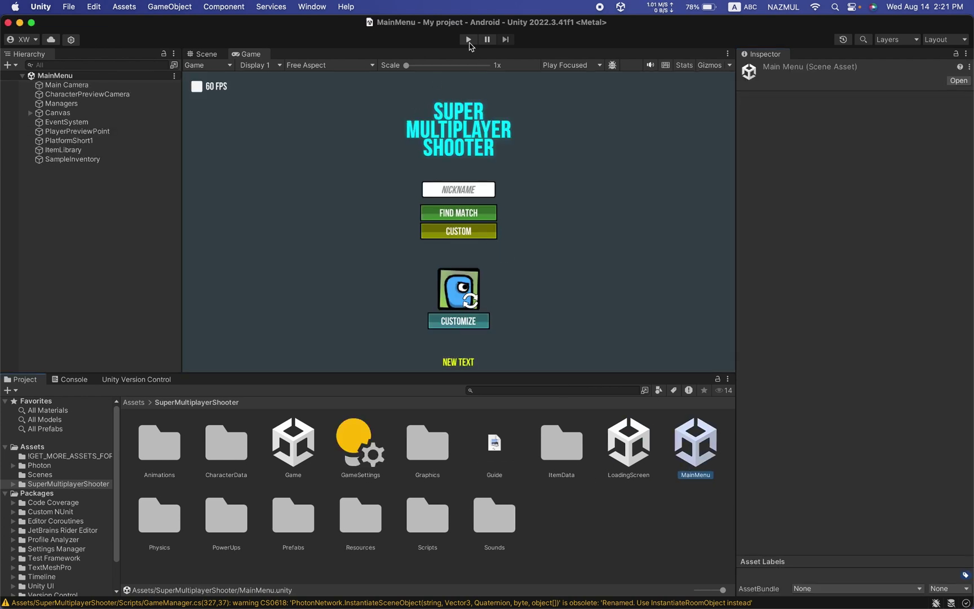
click(469, 40)
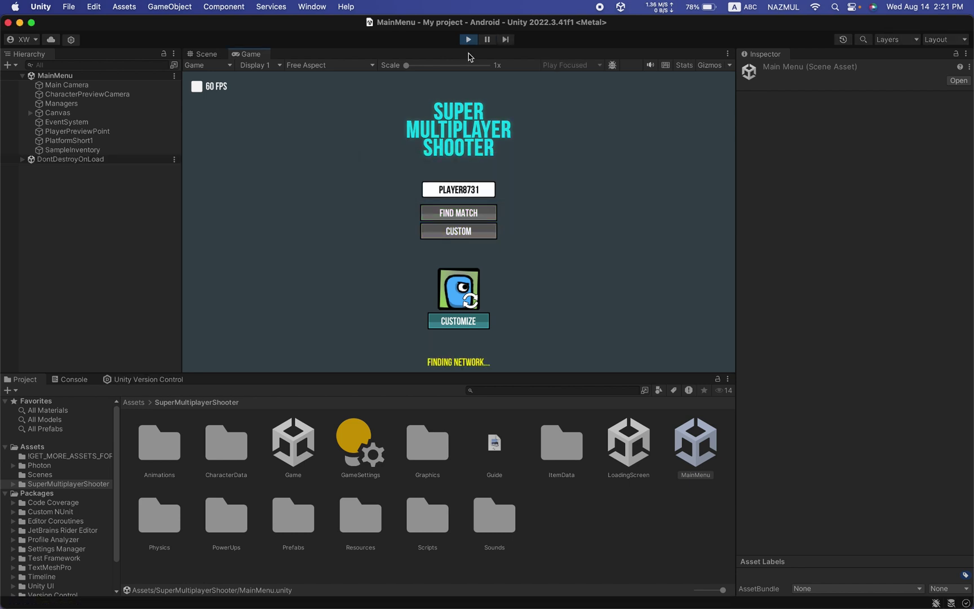
double_click(247, 54)
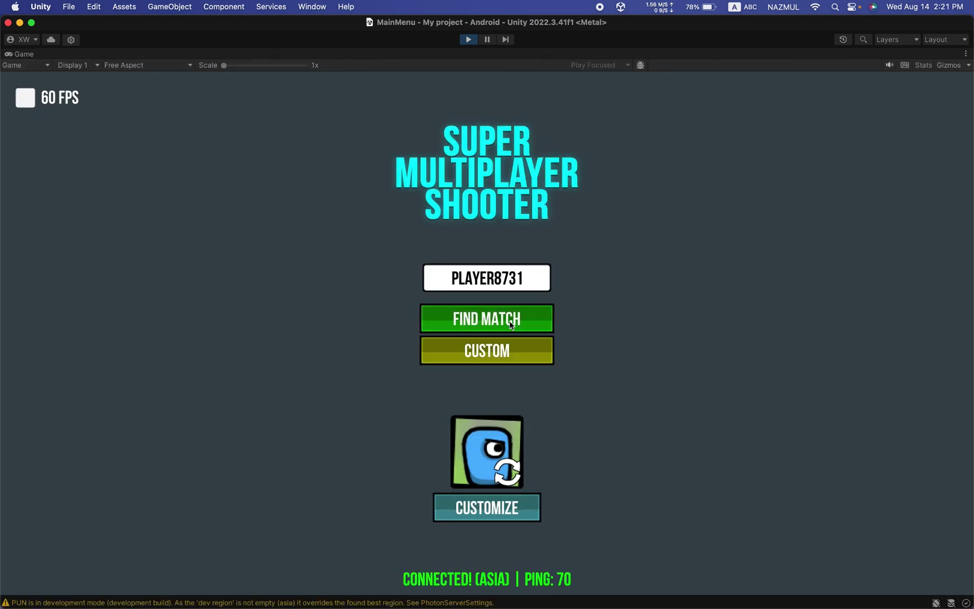
click(502, 347)
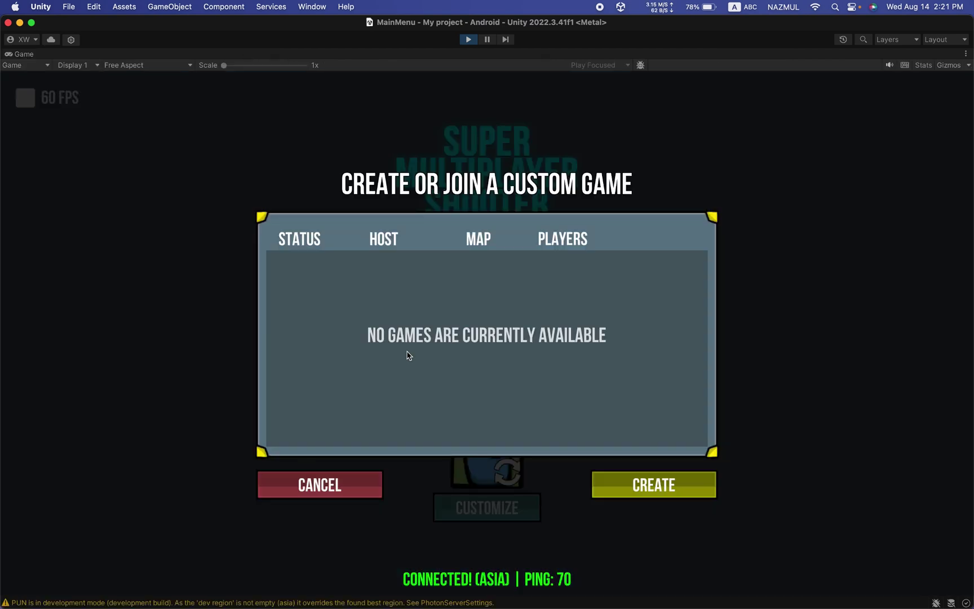
click(307, 487)
click(461, 323)
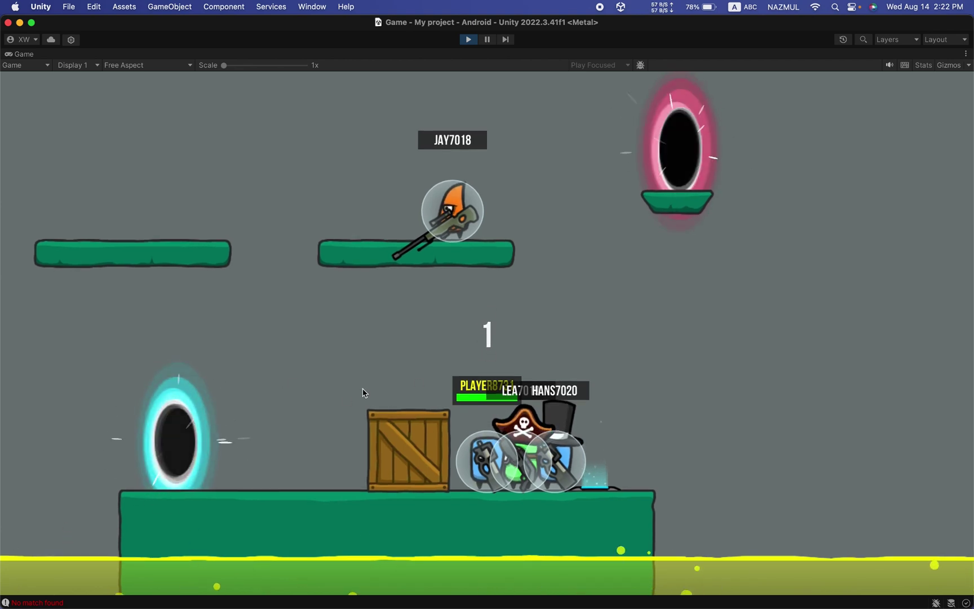
drag(209, 417, 252, 425)
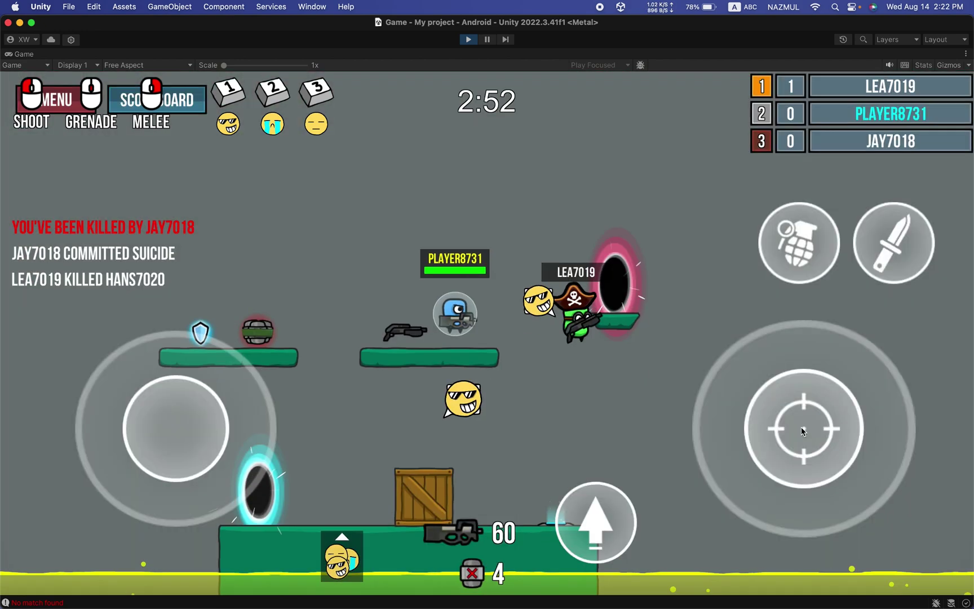
drag(802, 427, 498, 488)
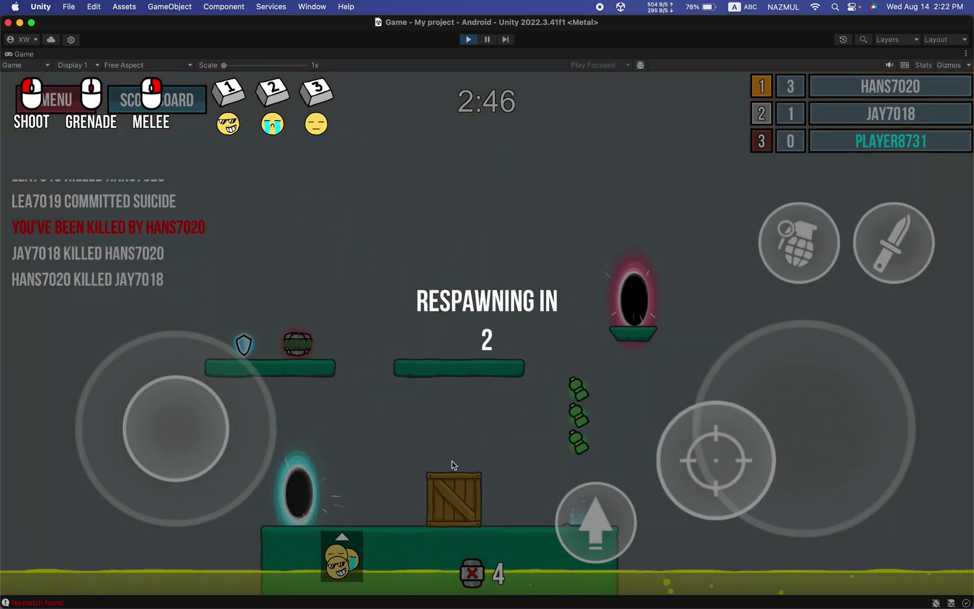
click(469, 39)
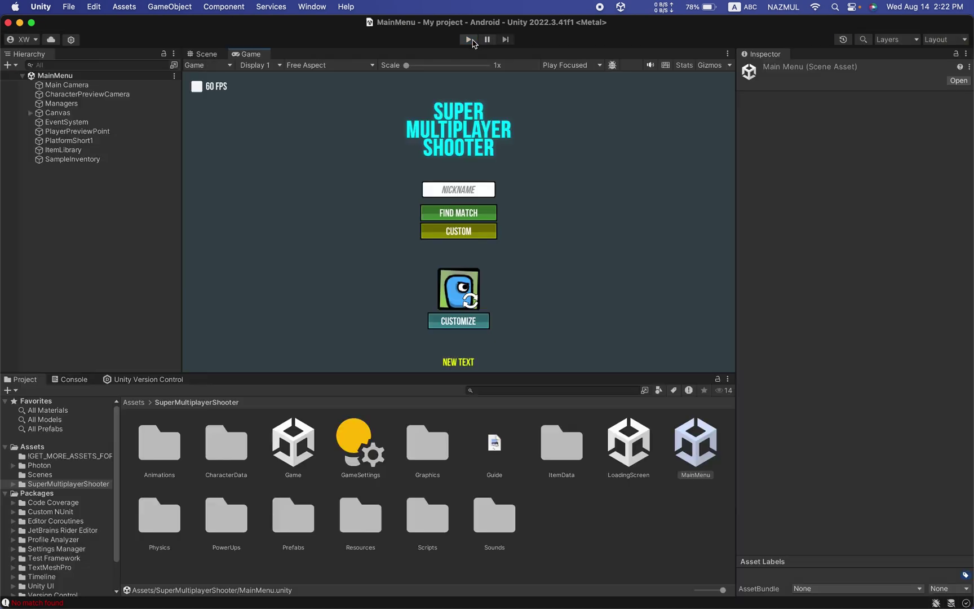
- Open Build Settings for the Android target, then switch to Finder
click(70, 7)
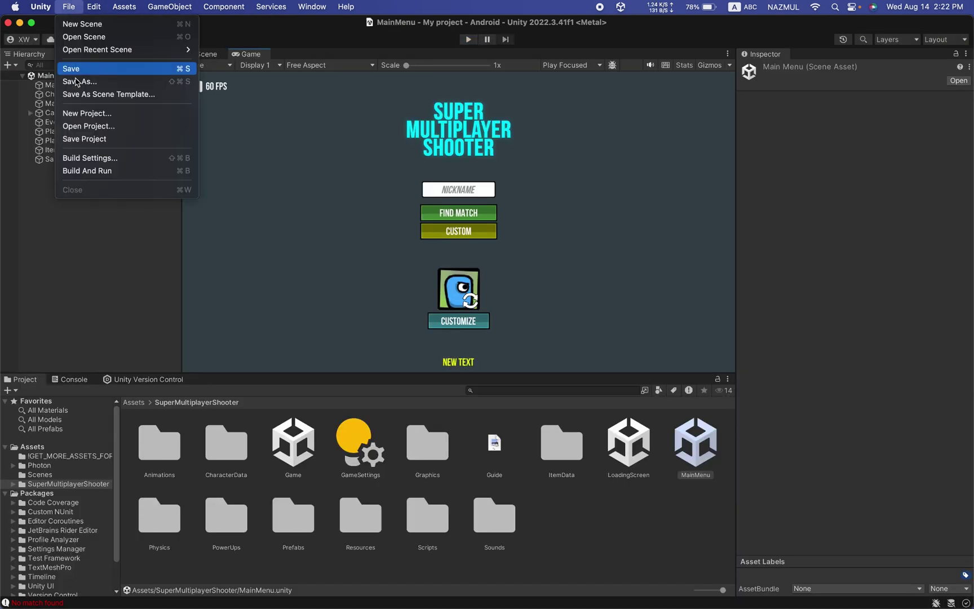
click(89, 158)
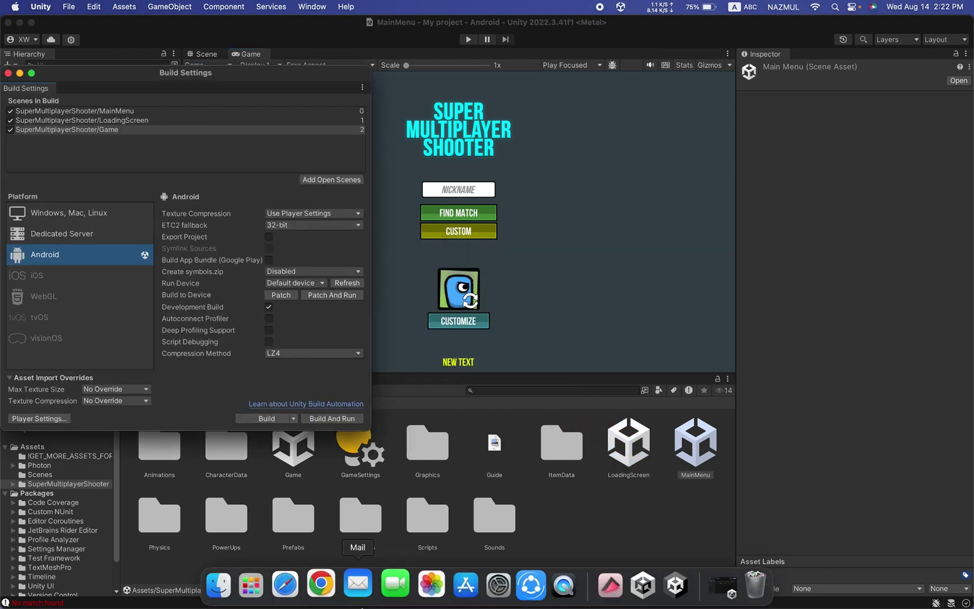
click(233, 586)
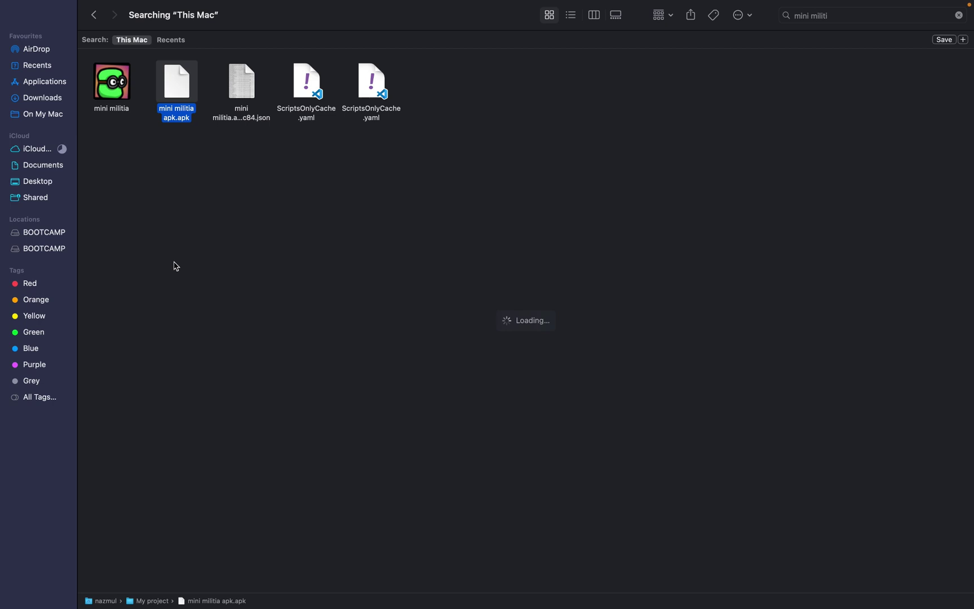
- Select mini militia apk.apk in the 'mini militi' search results, then return to Unity
click(178, 247)
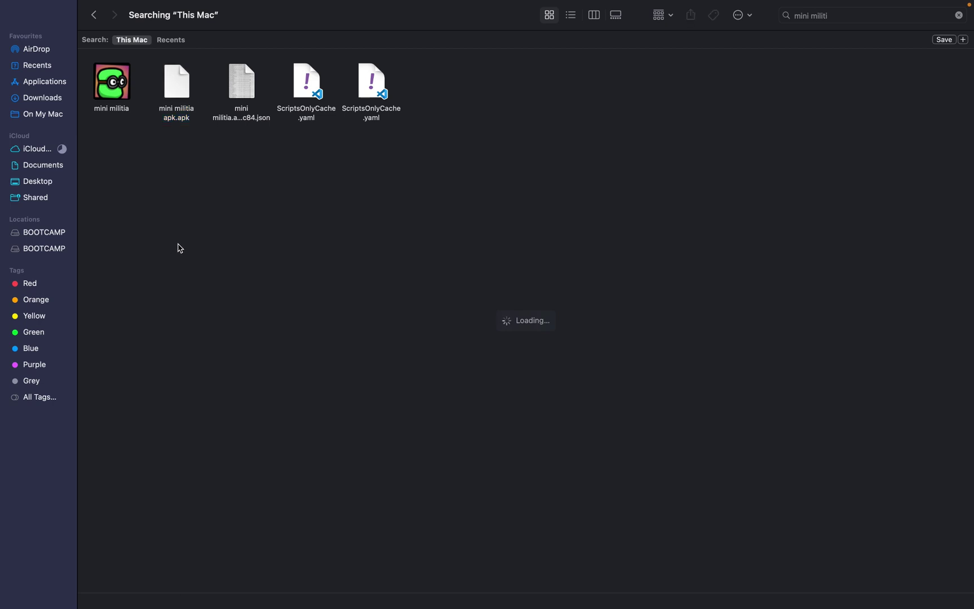
click(177, 91)
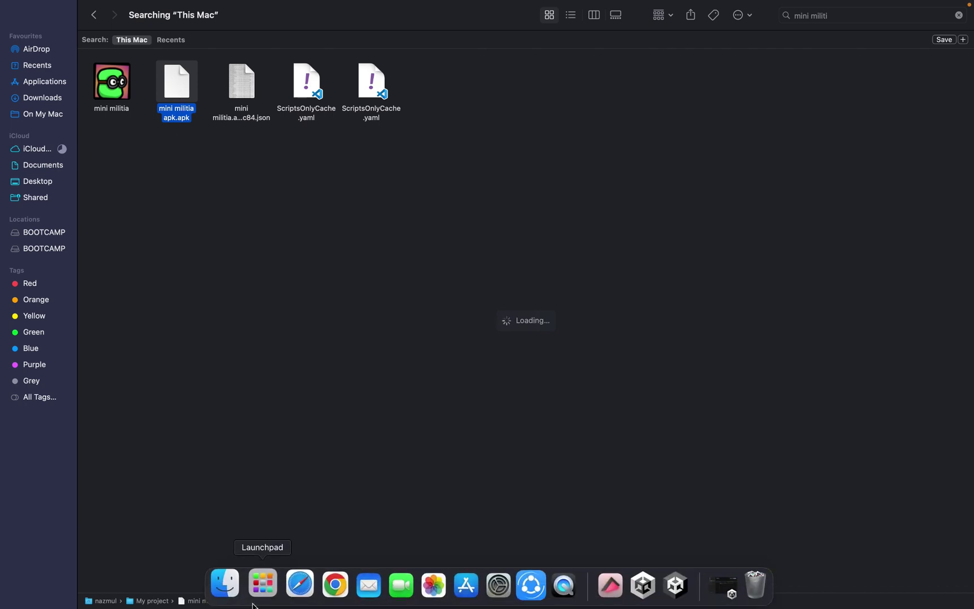
click(663, 584)
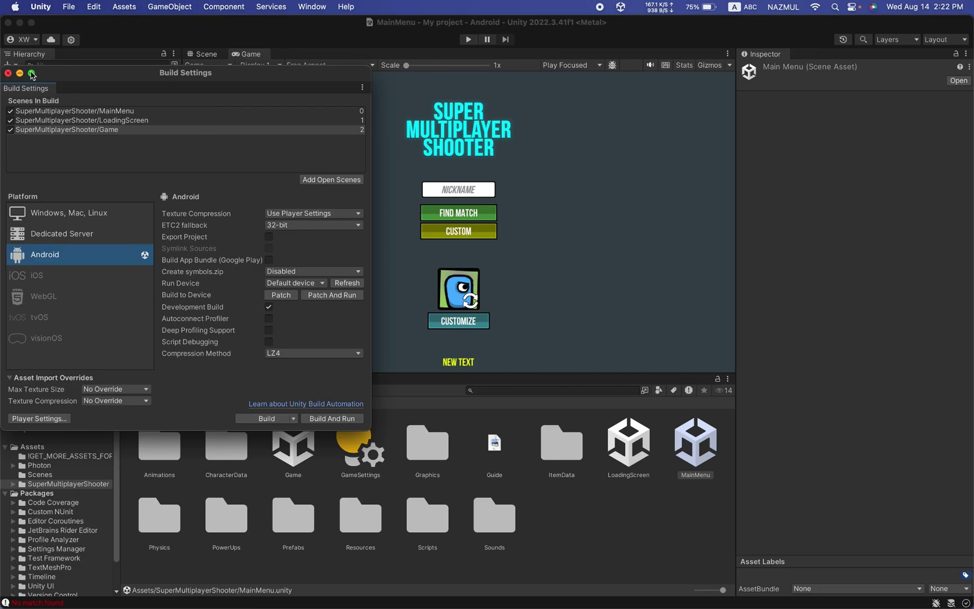